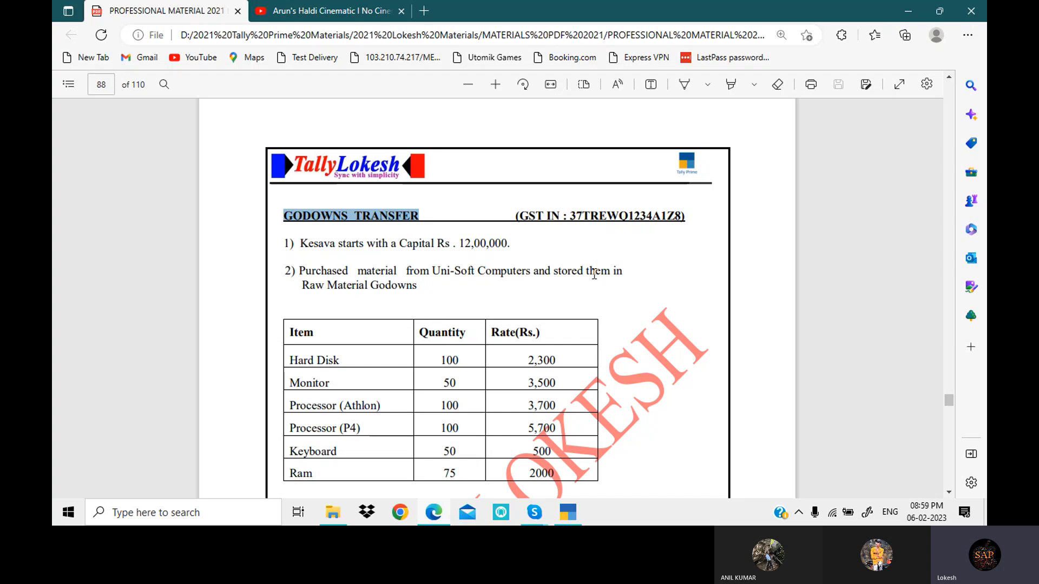
- Switch to TallyPrime and start creating a new company named GODOWNS TRANSFER1
{"action": "left_click", "coordinate": [574, 510]}
{"action": "key", "text": "Up"}
{"action": "key", "text": "Up"}
{"action": "key", "text": "Up"}
{"action": "key", "text": "Up"}
{"action": "key", "text": "Up"}
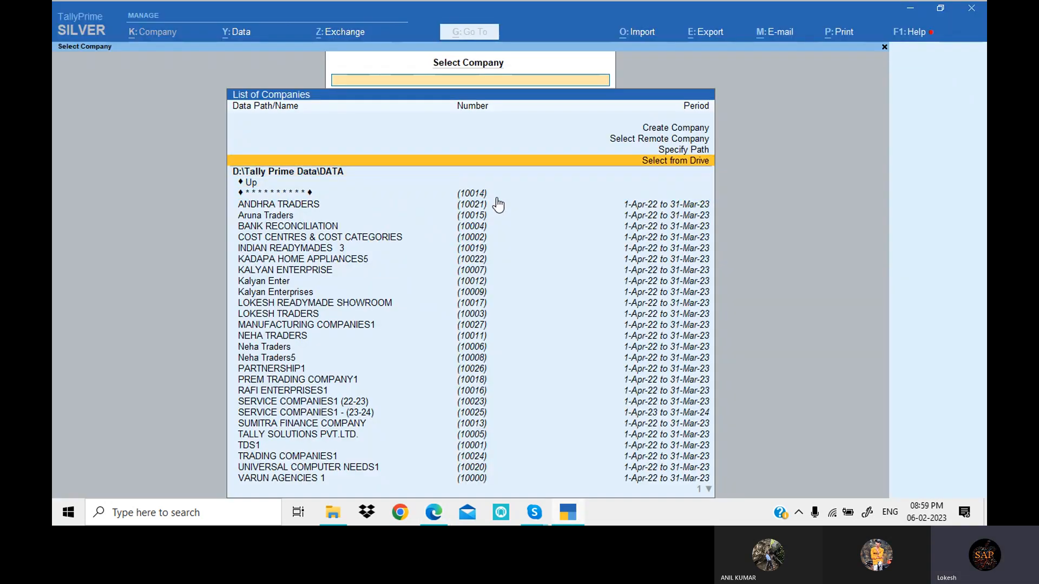
{"action": "key", "text": "Return"}
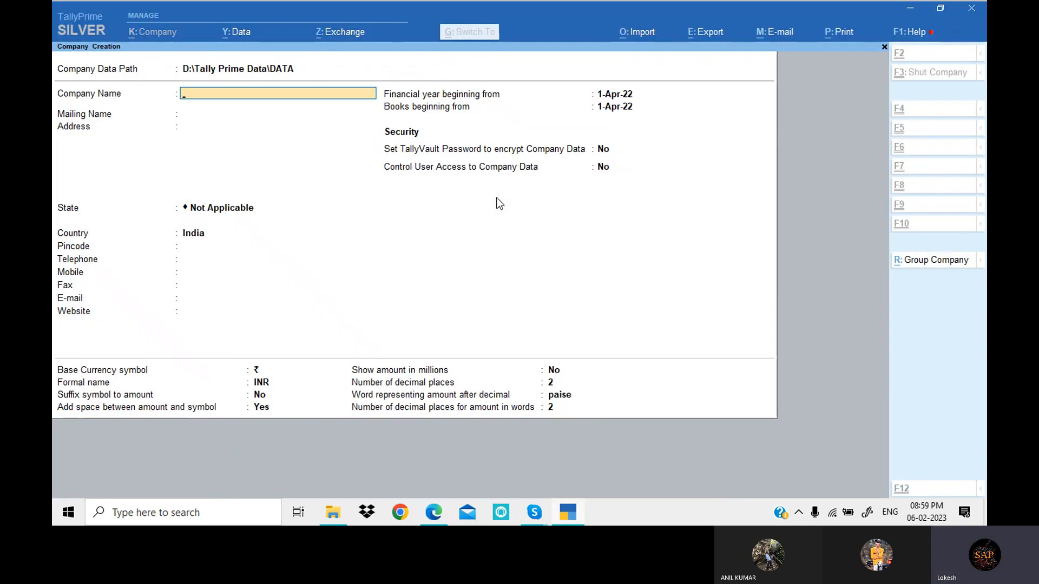
{"action": "type", "text": "GODOWNS TRANSFER"}
{"action": "key", "text": "Return"}
{"action": "key", "text": "Return"}
{"action": "key", "text": "Return"}
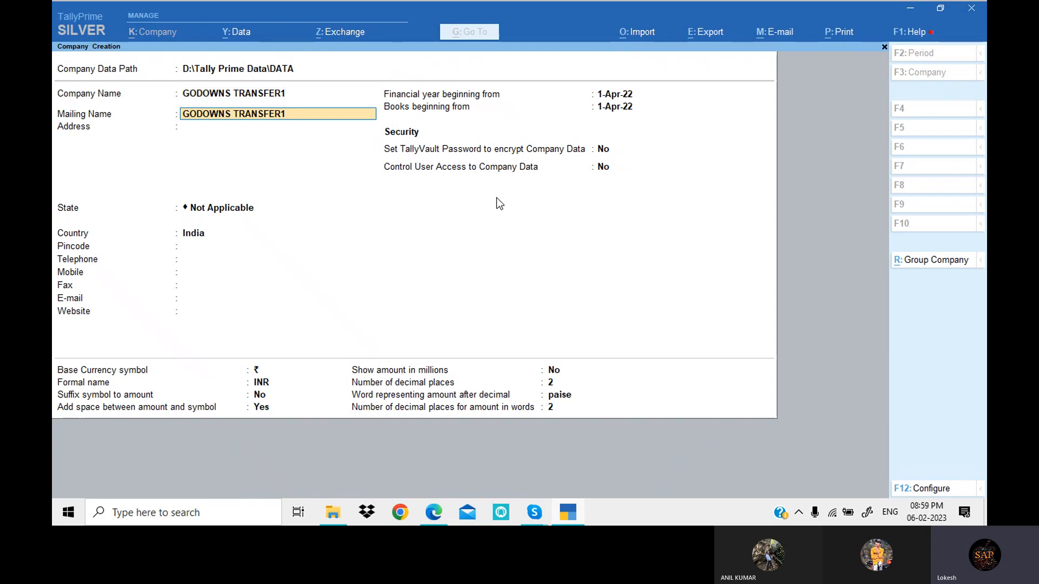
- Set the new company's state to Andhra Pradesh, with India as the country
{"action": "key", "text": "Down"}
{"action": "key", "text": "Down"}
{"action": "key", "text": "Return"}
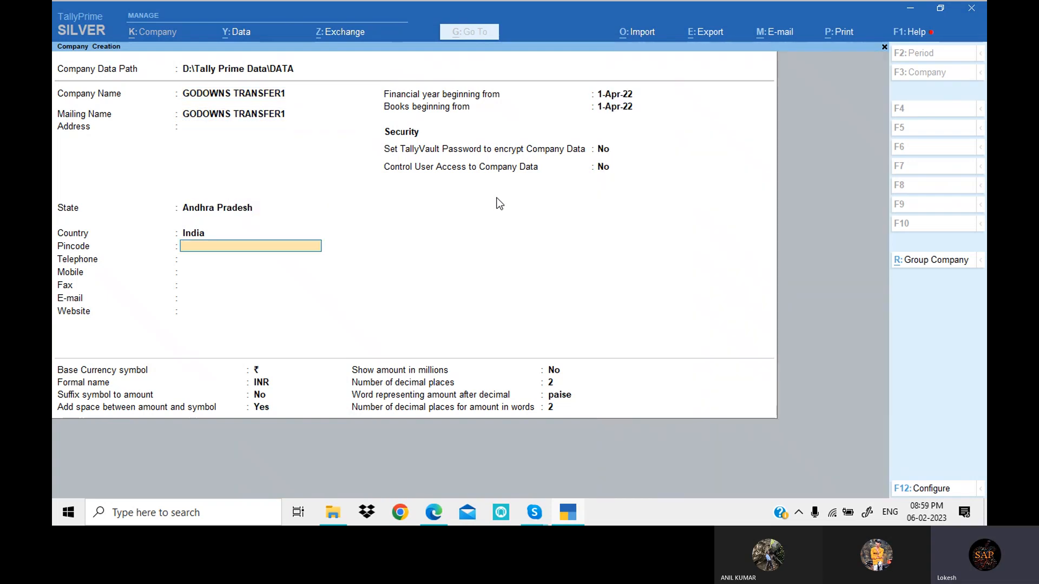
{"action": "left_click", "coordinate": [536, 506]}
{"action": "left_click", "coordinate": [520, 463]}
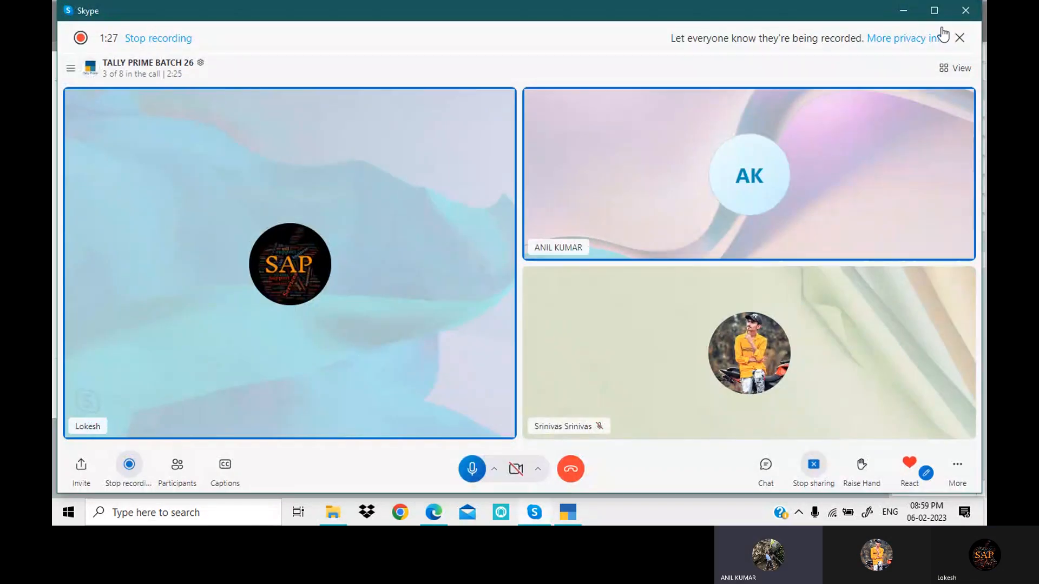
{"action": "left_click", "coordinate": [903, 11]}
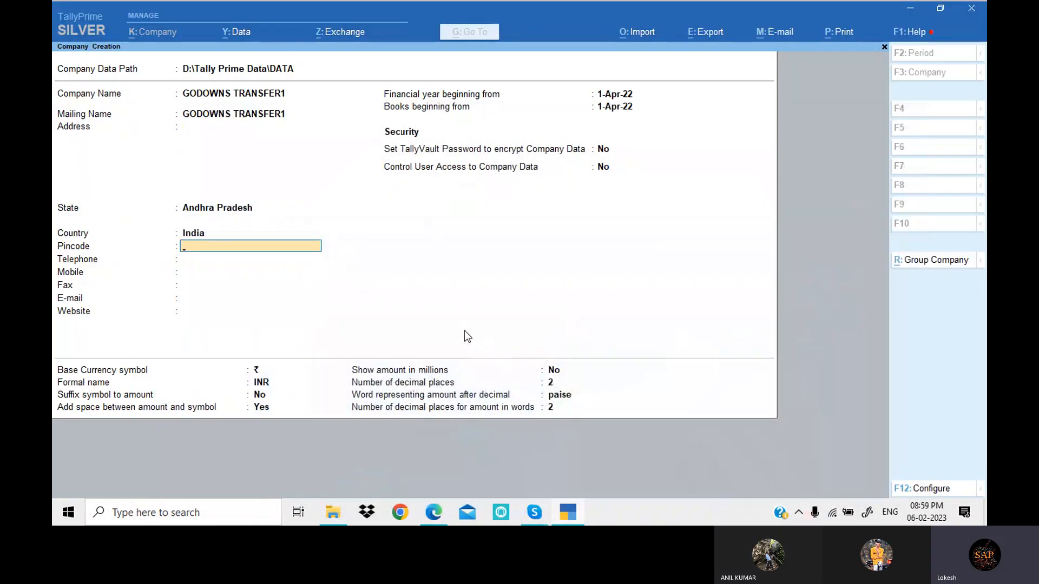
- Save the company and turn off bill-wise entry in its features, keeping inventory maintained
{"action": "key", "text": "ctrl+a"}
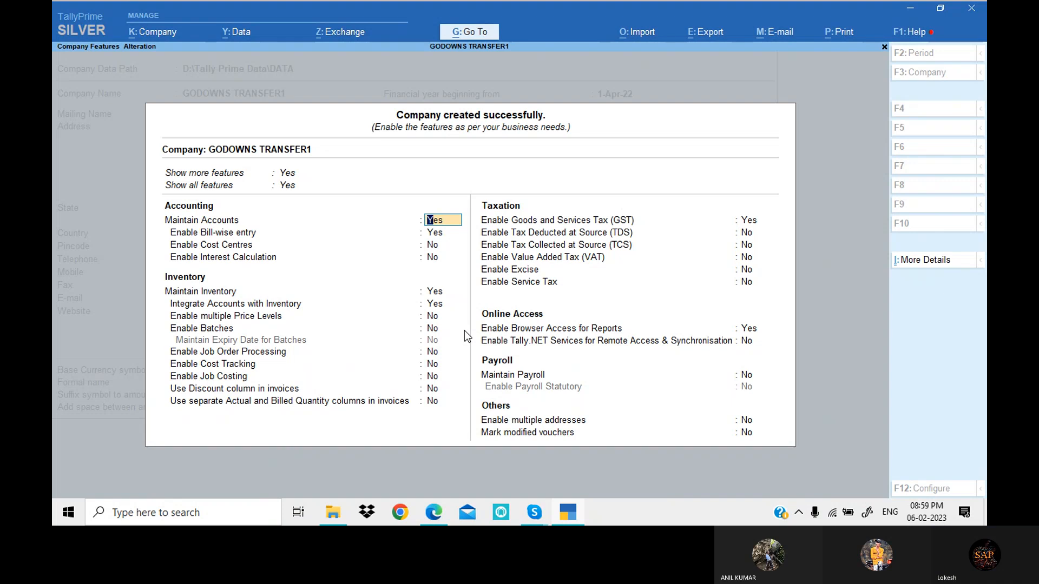
{"action": "key", "text": "Return"}
{"action": "type", "text": "n"}
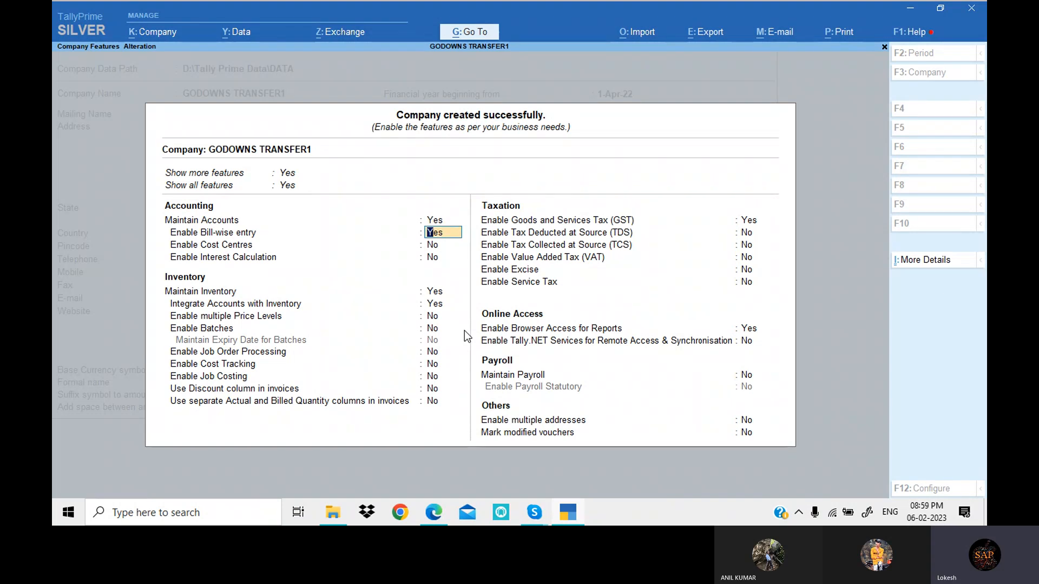
{"action": "key", "text": "Return"}
{"action": "key", "text": "Return"}
{"action": "key", "text": "Return"}
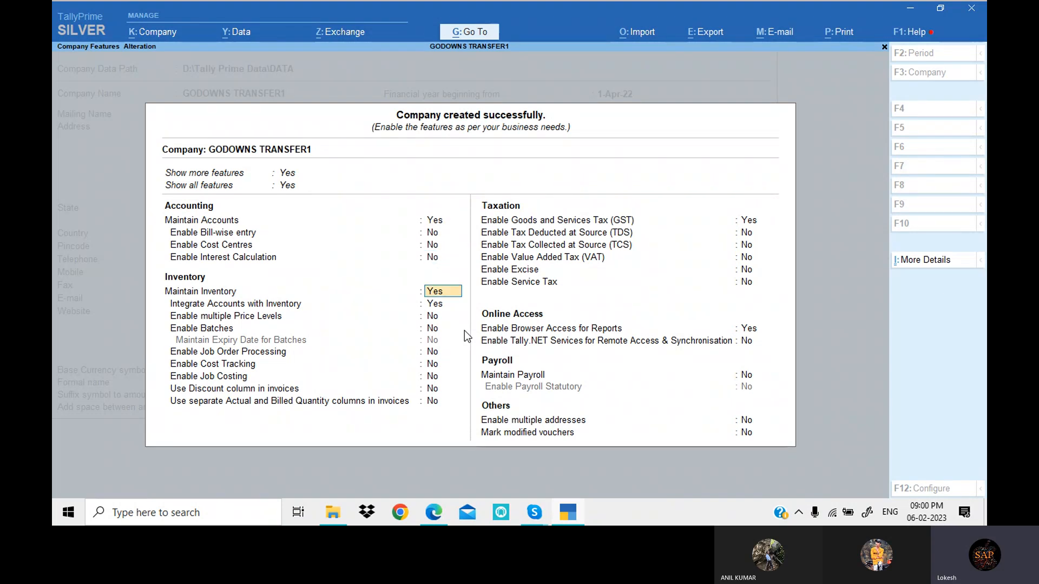
{"action": "key", "text": "Return"}
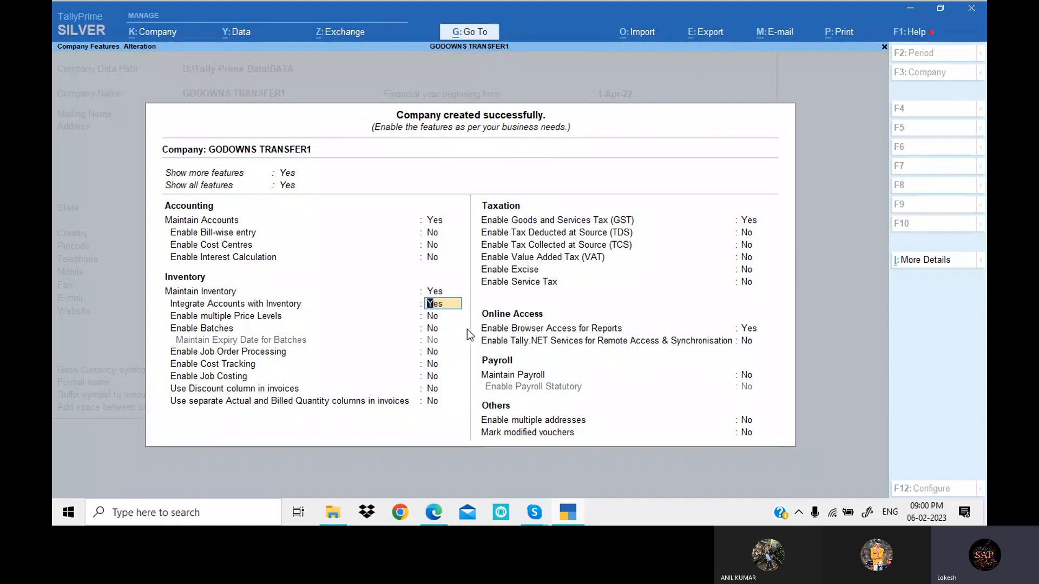
- Enter state code 37 as the company's GSTIN/UIN with monthly GSTR1 periodicity, and save the GST details and company features
{"action": "left_click", "coordinate": [752, 223]}
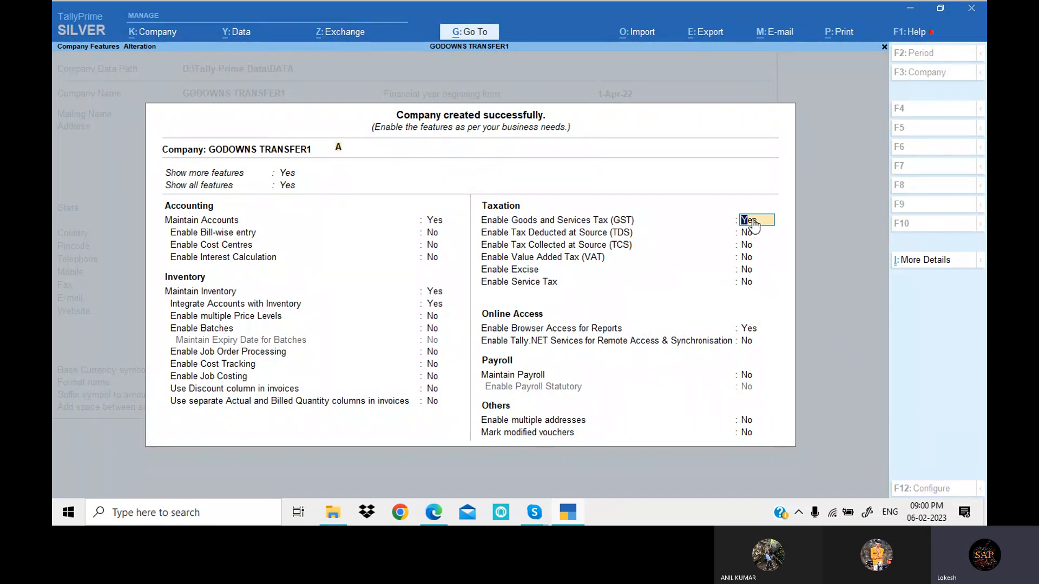
{"action": "key", "text": "Return"}
{"action": "key", "text": "Return"}
{"action": "key", "text": "Return"}
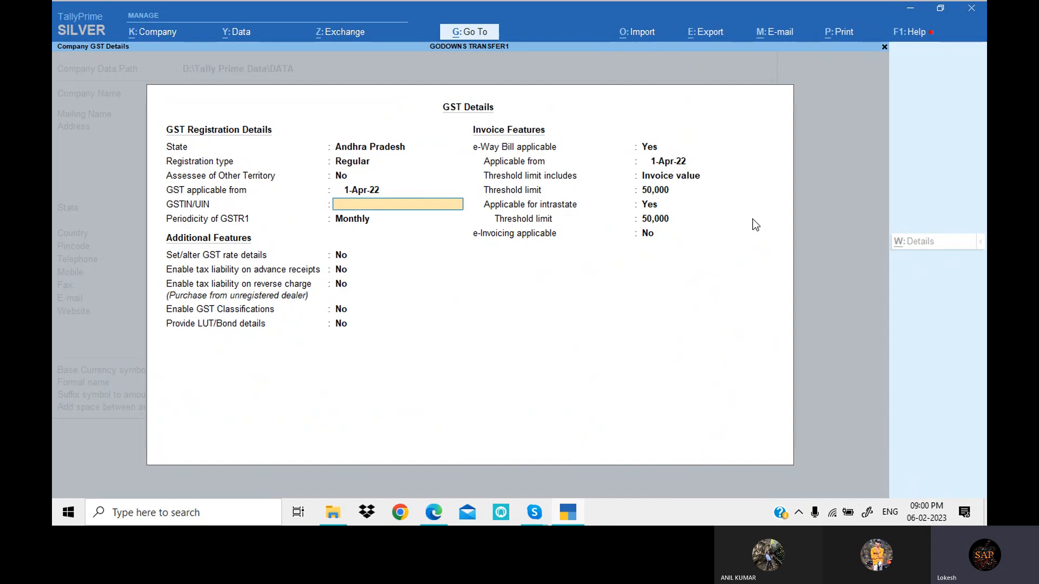
{"action": "type", "text": "37"}
{"action": "key", "text": "Return"}
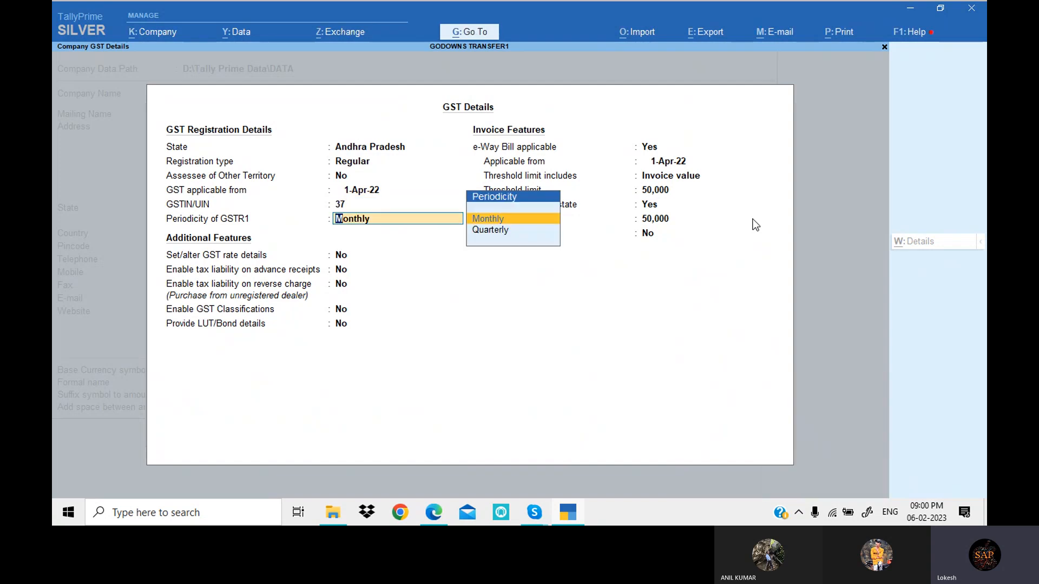
{"action": "key", "text": "Return"}
{"action": "key", "text": "ctrl+a"}
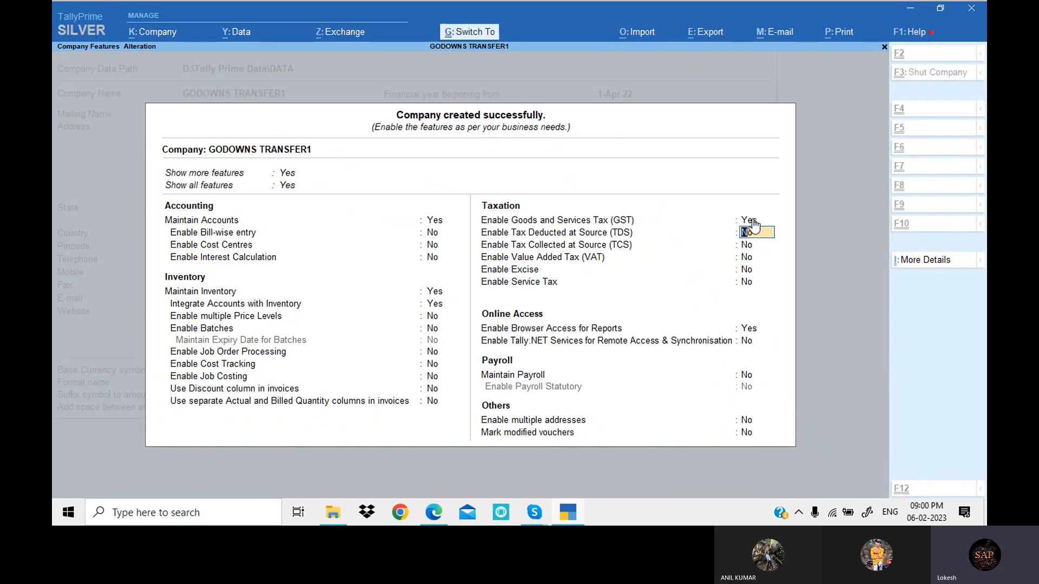
{"action": "key", "text": "ctrl+a"}
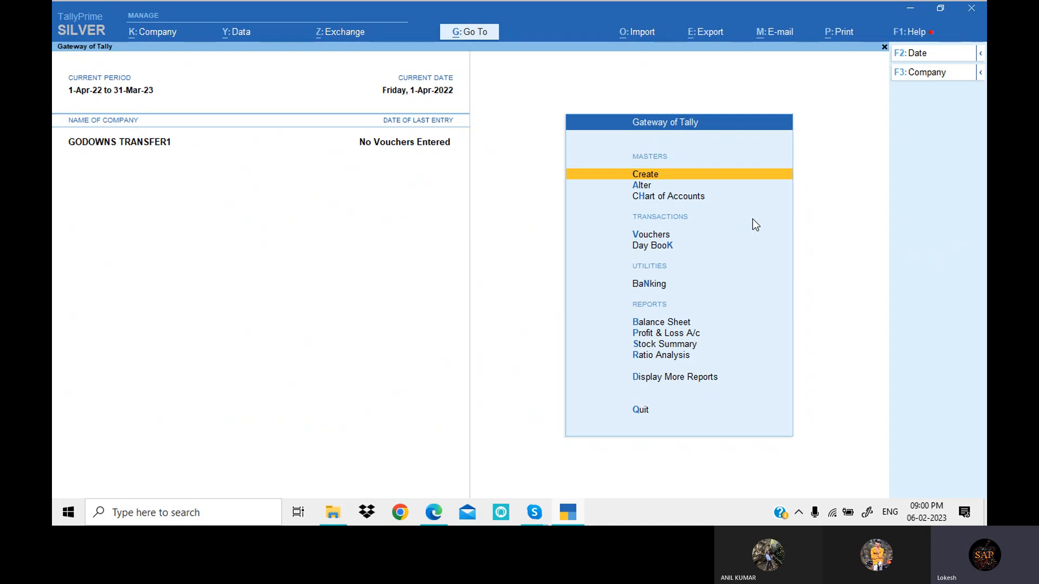
- Open the creation form for a new ledger in the company
{"action": "key", "text": "Return"}
{"action": "key", "text": "Down"}
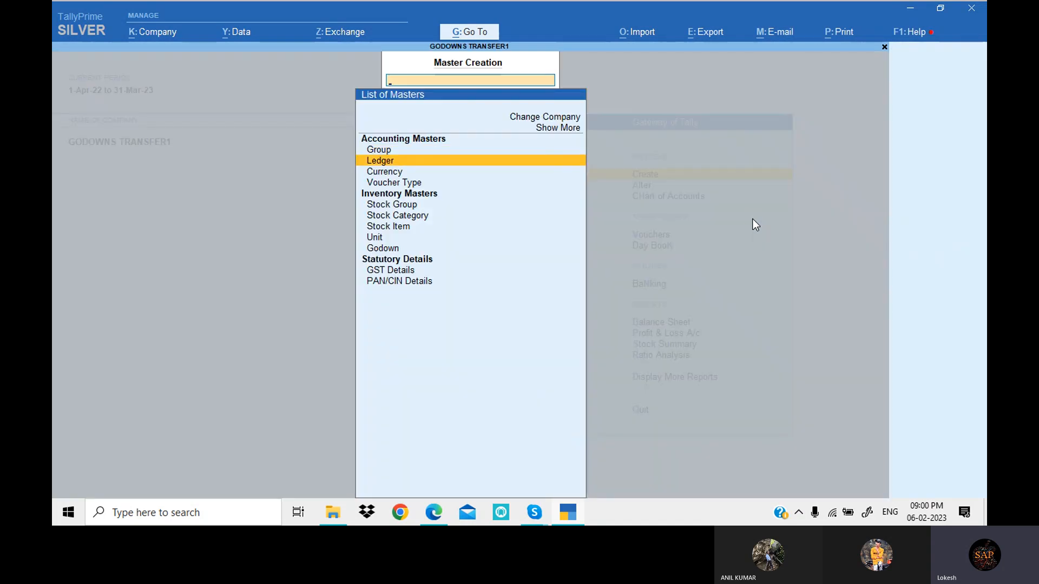
{"action": "key", "text": "Return"}
- Switch to the PDF material in Edge and review the transactions of the Godowns Transfer exercise
{"action": "key", "text": "alt+Tab"}
{"action": "key", "text": "alt+Tab"}
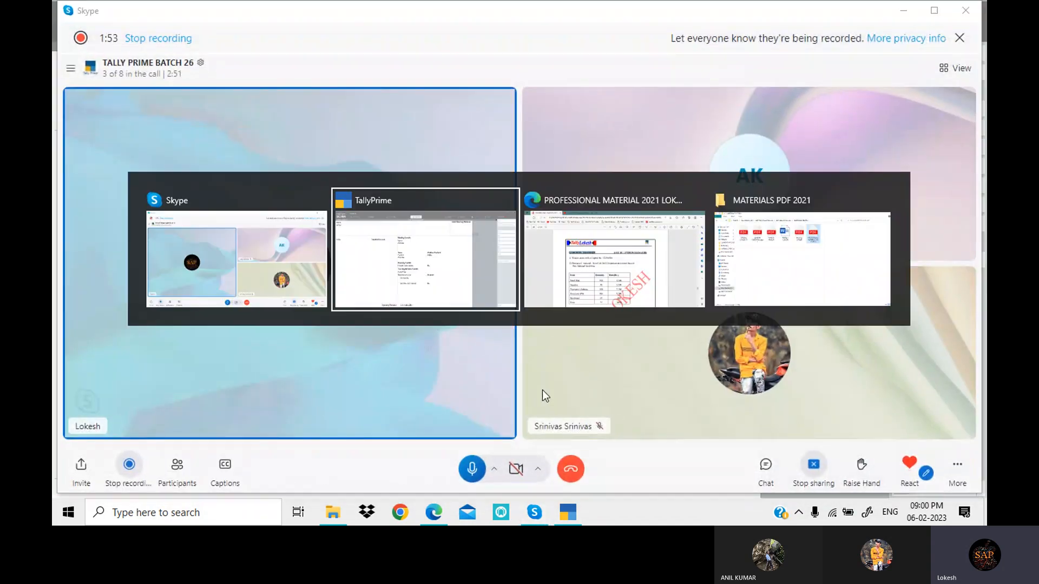
{"action": "key", "text": "alt+Tab"}
{"action": "key", "text": "alt+Tab"}
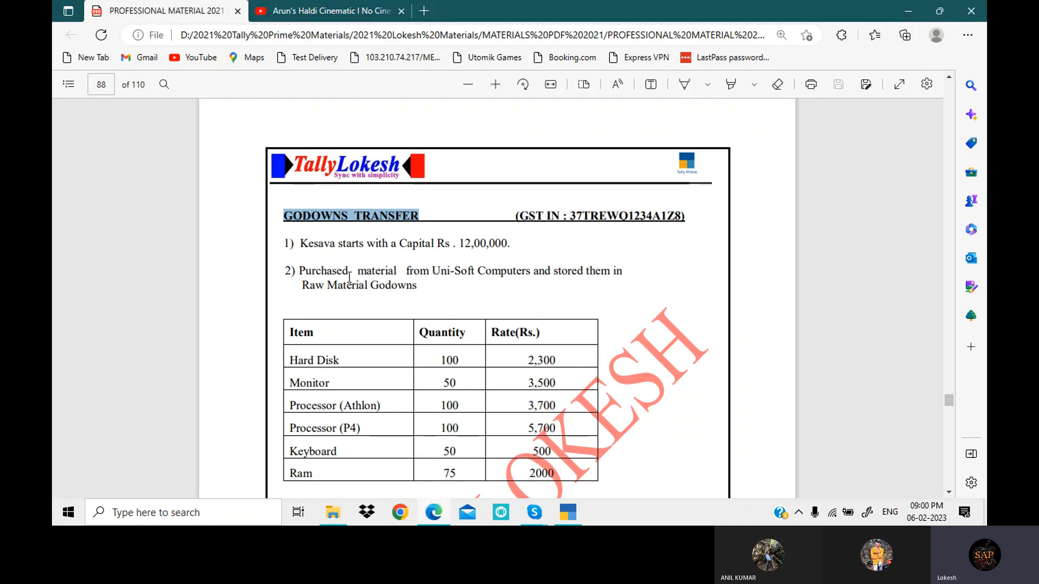
{"action": "scroll", "coordinate": [375, 267], "scroll_direction": "down", "scroll_amount": 1}
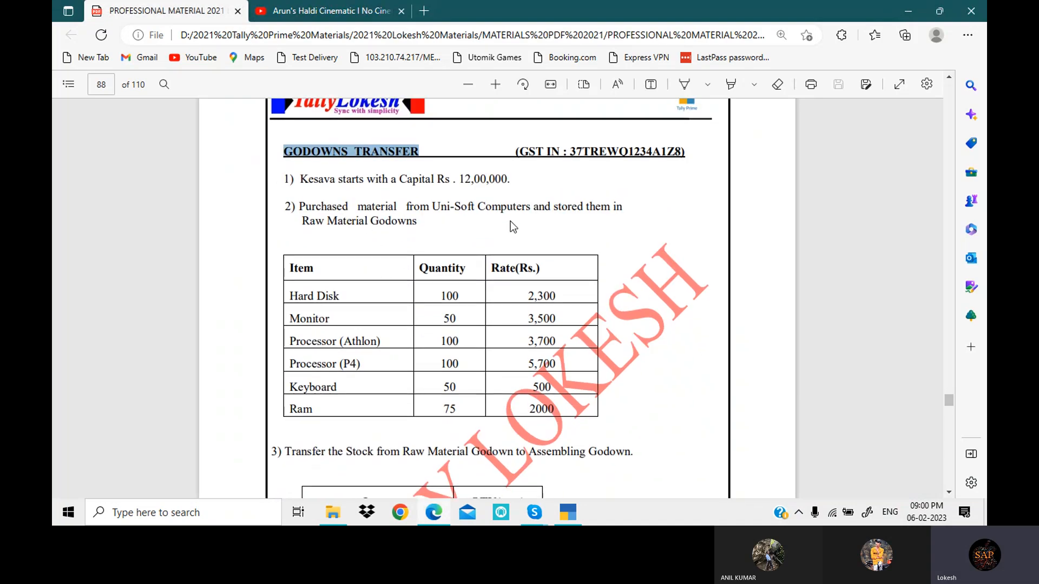
{"action": "scroll", "coordinate": [449, 218], "scroll_direction": "down", "scroll_amount": 6}
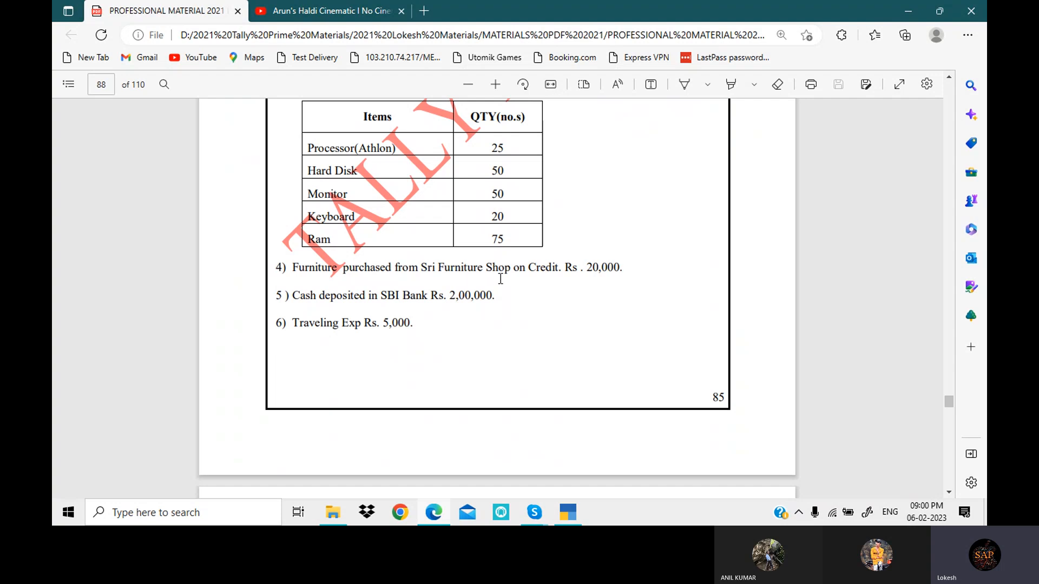
{"action": "scroll", "coordinate": [401, 313], "scroll_direction": "up", "scroll_amount": 6}
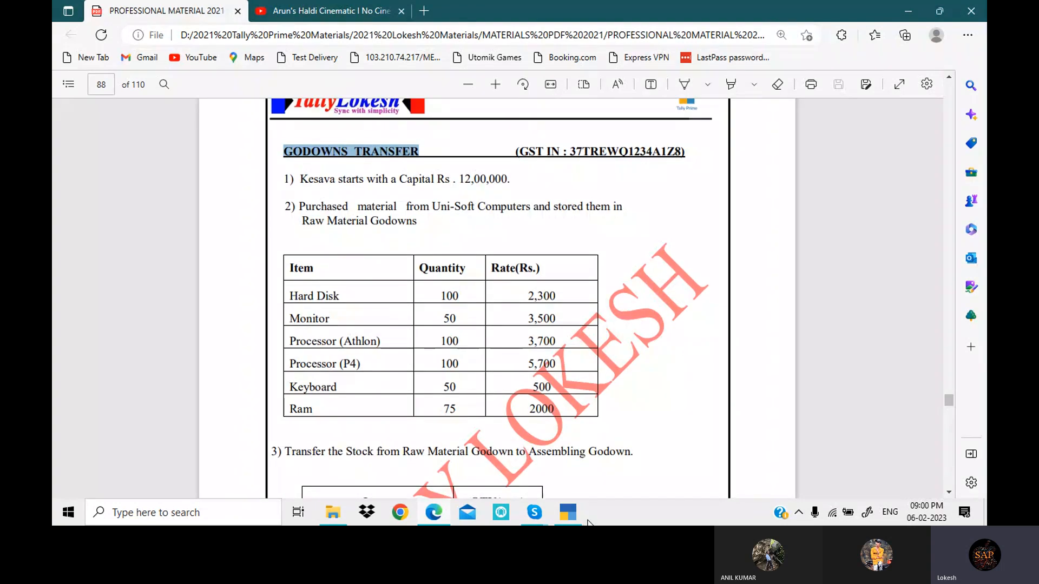
- Switch back to TallyPrime and create a ledger named Capital under Capital Account
{"action": "left_click", "coordinate": [572, 514]}
{"action": "type", "text": "Capital"}
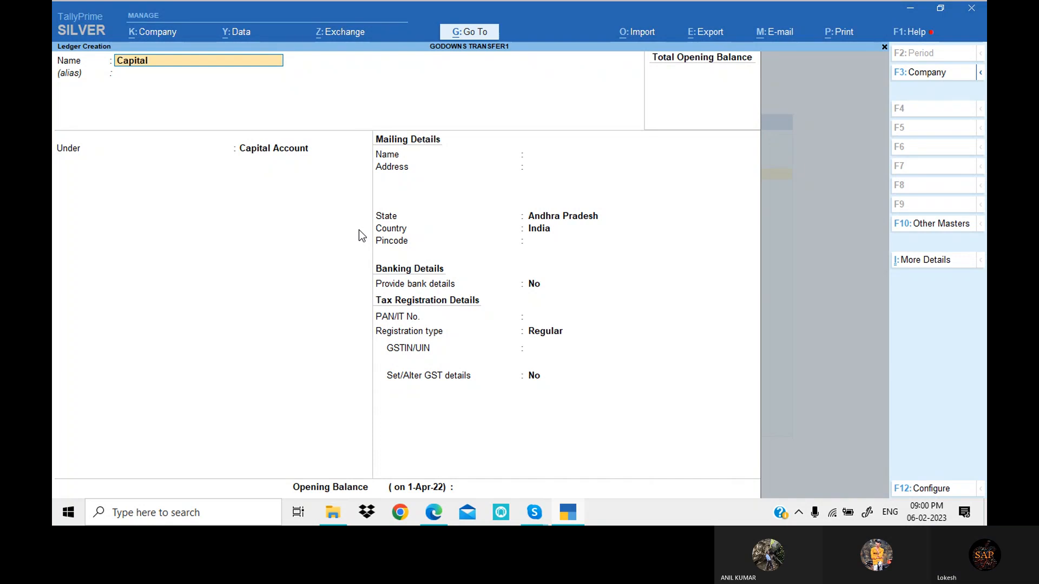
{"action": "key", "text": "Return"}
{"action": "key", "text": "Return"}
{"action": "key", "text": "Return"}
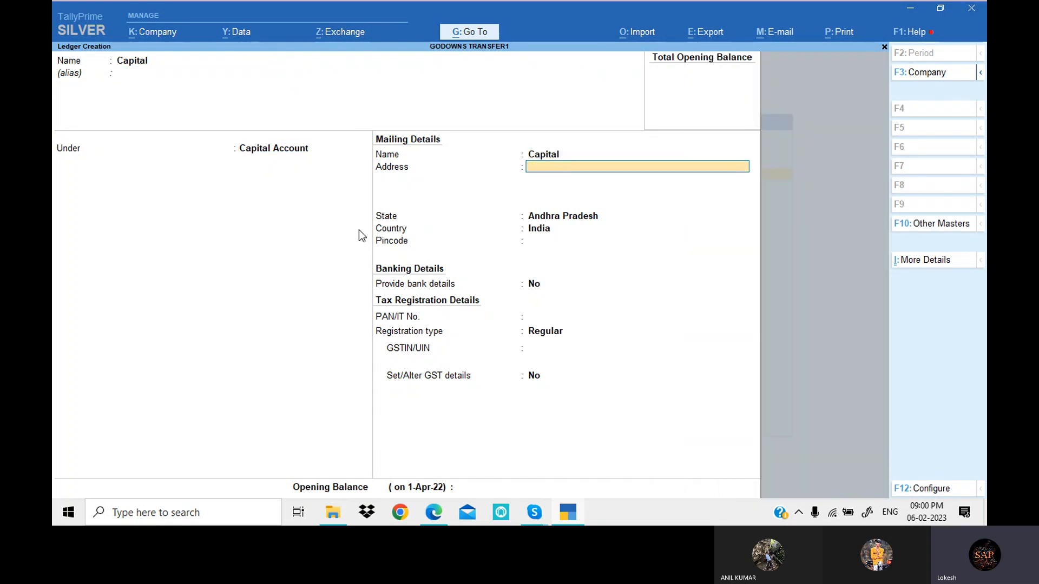
{"action": "key", "text": "ctrl+a"}
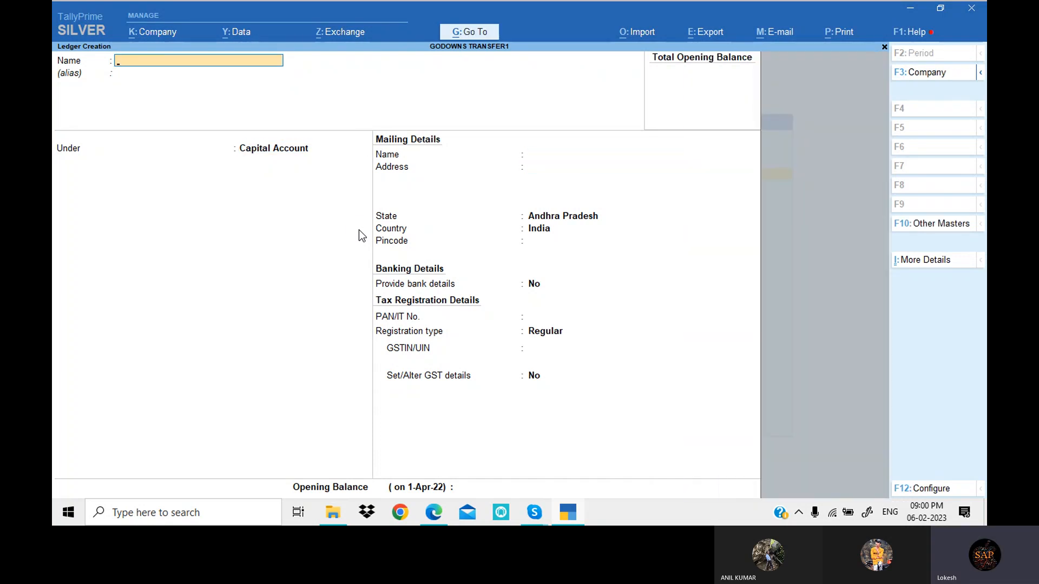
- Create a ledger named Purchase under Purchase Accounts, with GST applicable and Goods as the type of supply
{"action": "type", "text": "Purchase"}
{"action": "key", "text": "Return"}
{"action": "key", "text": "Return"}
{"action": "type", "text": "Pu"}
{"action": "key", "text": "Return"}
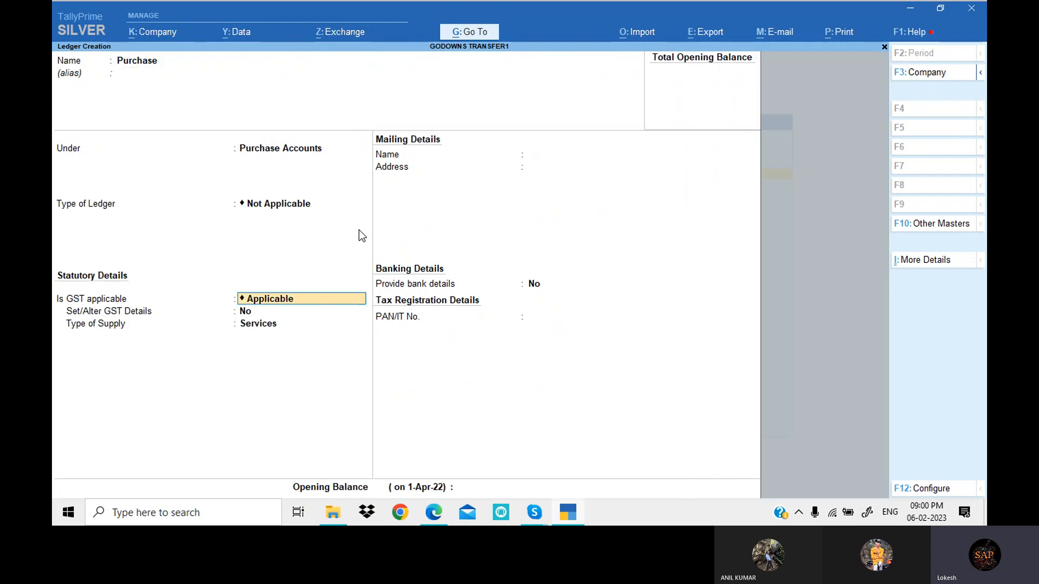
{"action": "key", "text": "Return"}
{"action": "key", "text": "Return"}
{"action": "key", "text": "Up"}
{"action": "key", "text": "Return"}
{"action": "key", "text": "Return"}
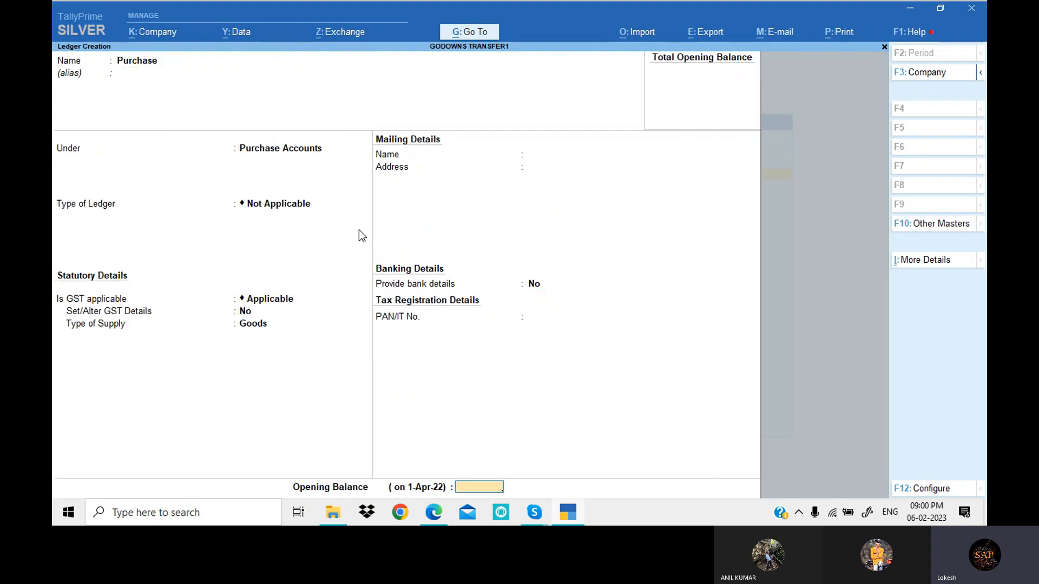
{"action": "key", "text": "Return"}
- Copy the supplier name Uni-Soft Computers from the PDF exercise in Edge and use it as the next ledger's name in TallyPrime
{"action": "key", "text": "alt+Tab"}
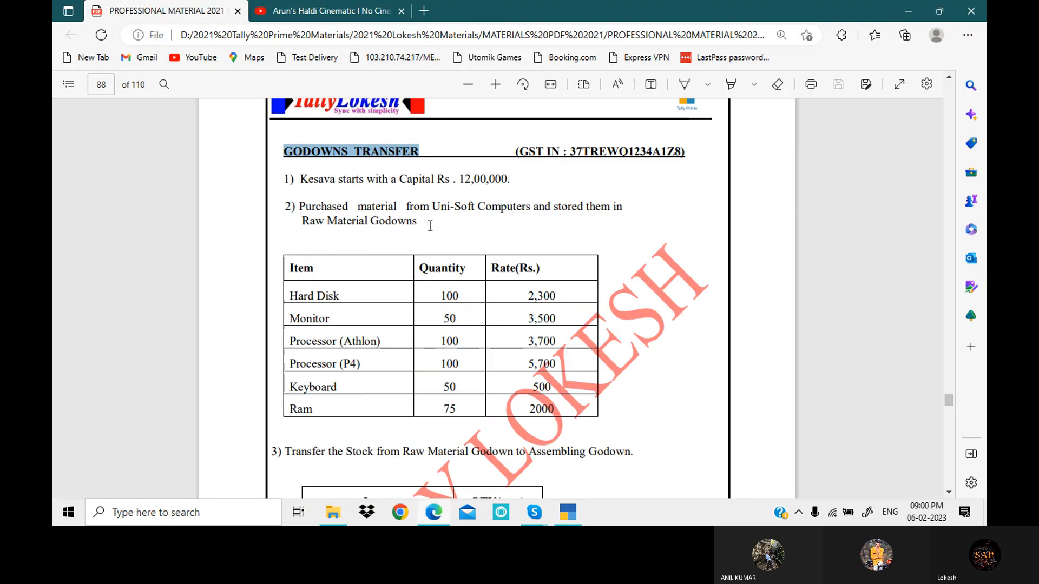
{"action": "left_click_drag", "start_coordinate": [433, 207], "coordinate": [531, 215]}
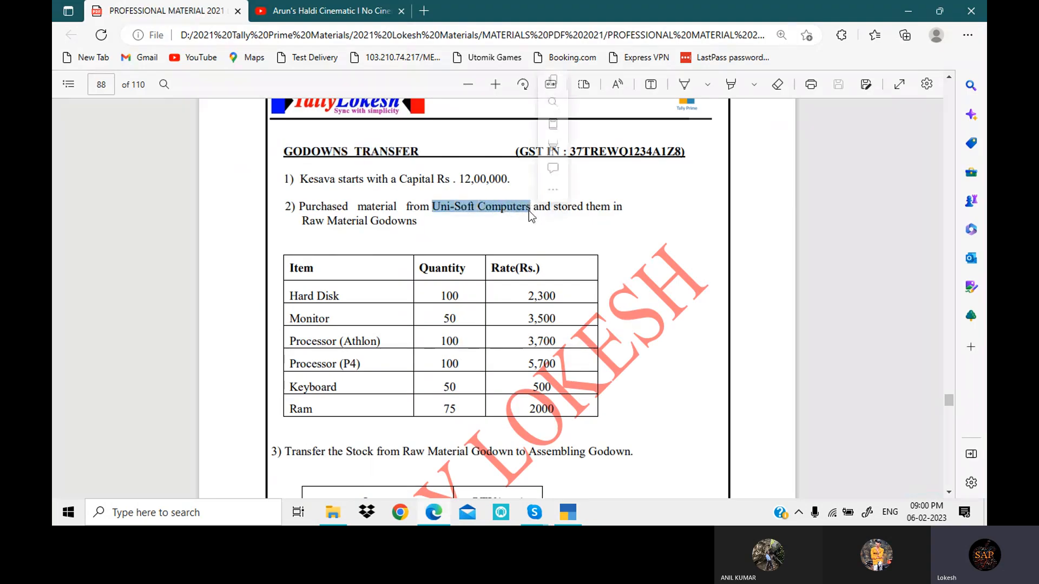
{"action": "left_click", "coordinate": [575, 512]}
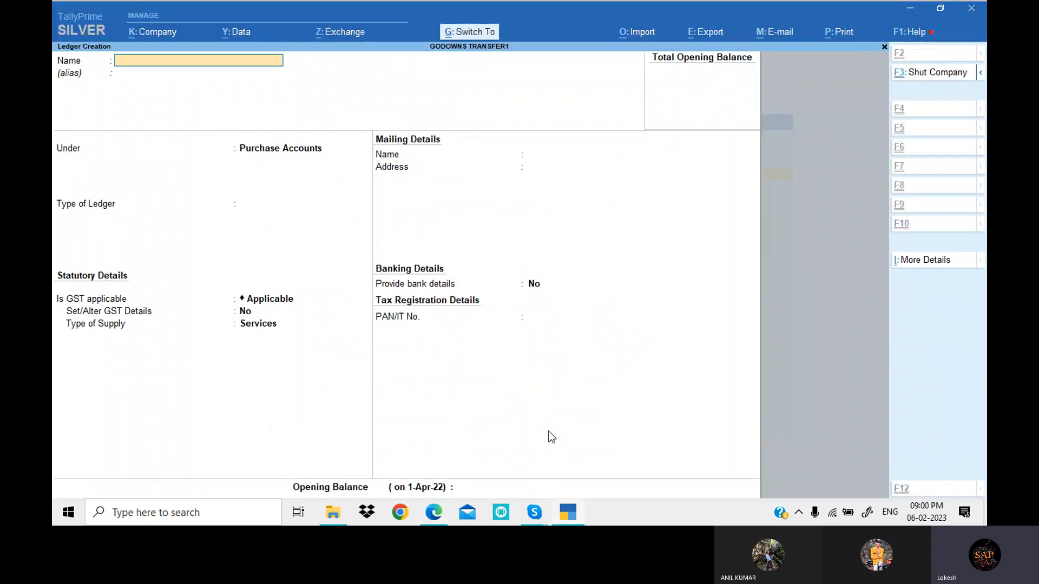
{"action": "key", "text": "ctrl+alt+v"}
{"action": "key", "text": "Return"}
- Place the Uni-Soft Computers ledger under Sundry Creditors, enter state code 37 as its GSTIN/UIN, and save it
{"action": "key", "text": "Return"}
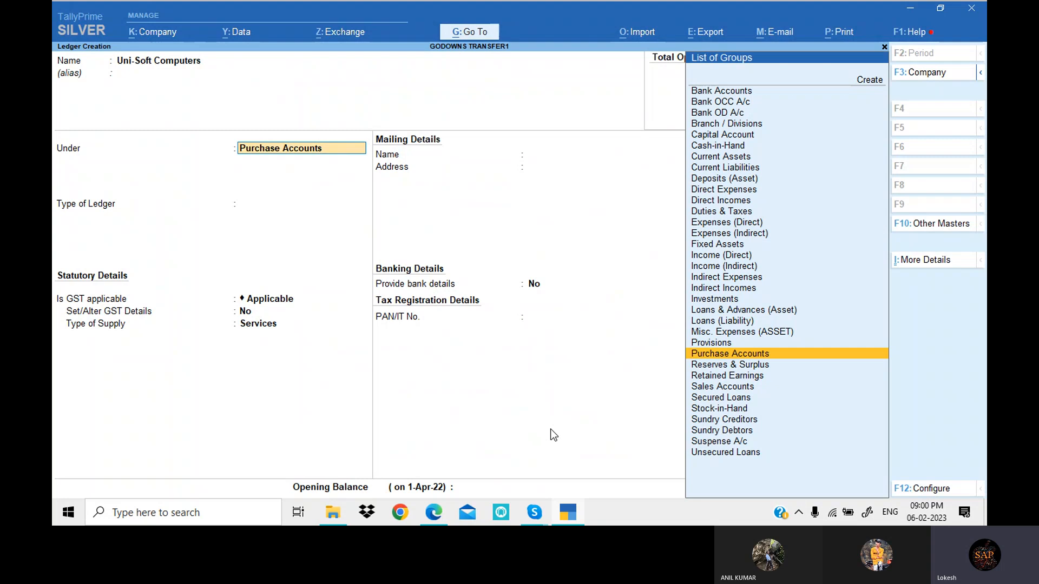
{"action": "type", "text": "sun"}
{"action": "key", "text": "Return"}
{"action": "key", "text": "Return"}
{"action": "key", "text": "Return"}
{"action": "key", "text": "Return"}
{"action": "key", "text": "Return"}
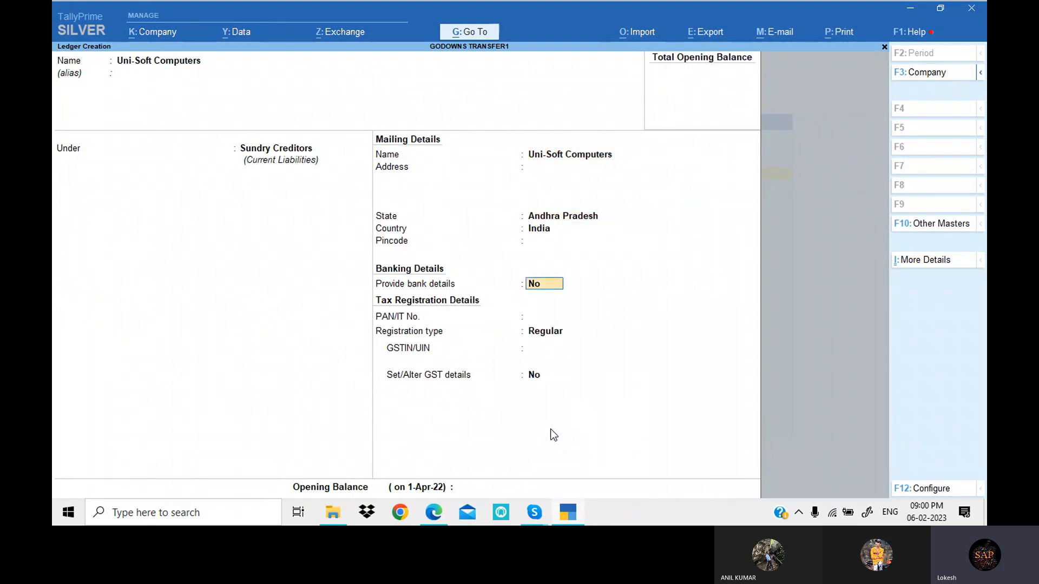
{"action": "key", "text": "Return"}
{"action": "key", "text": "Return"}
{"action": "key", "text": "Return"}
{"action": "type", "text": "37"}
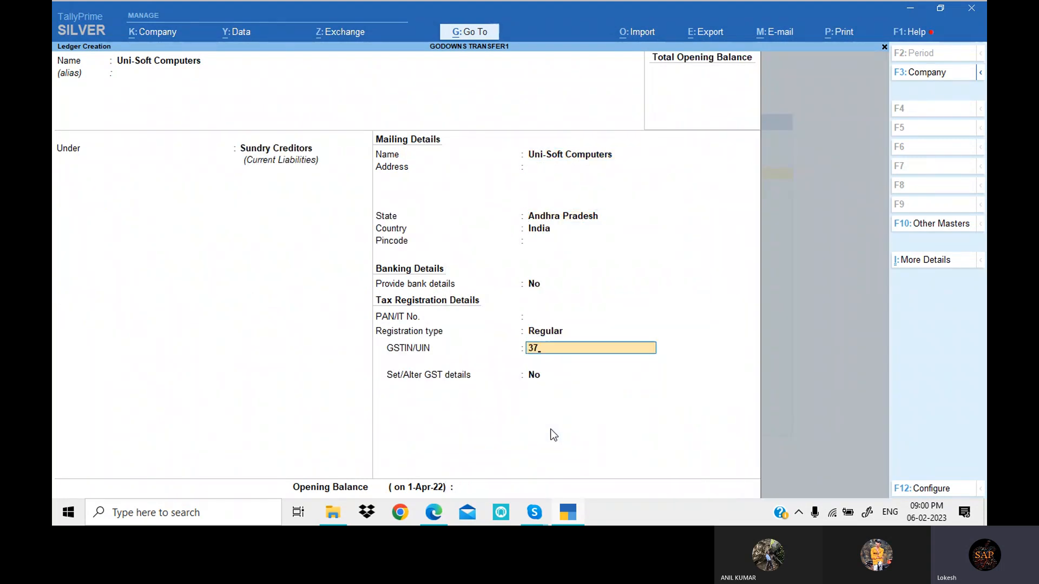
{"action": "key", "text": "Return"}
{"action": "key", "text": "Return"}
{"action": "key", "text": "Return"}
{"action": "key", "text": "Return"}
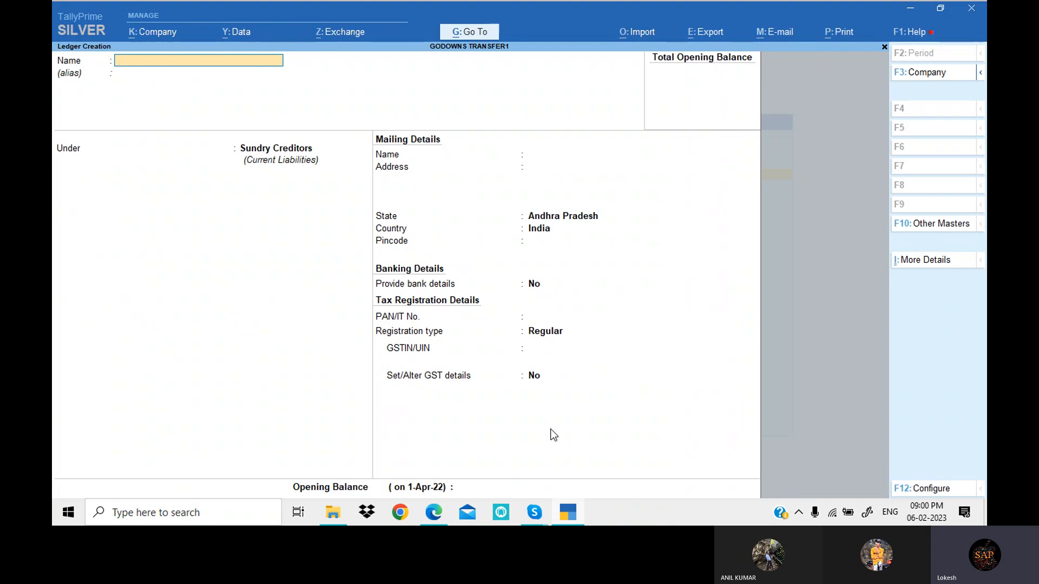
- Create a ledger named Furniture under Fixed Assets, with GST applicable and Services as the type of supply
{"action": "type", "text": "Furniture"}
{"action": "key", "text": "Return"}
{"action": "key", "text": "Return"}
{"action": "type", "text": "f"}
{"action": "key", "text": "Return"}
{"action": "key", "text": "Return"}
{"action": "key", "text": "Return"}
{"action": "key", "text": "Return"}
{"action": "key", "text": "Return"}
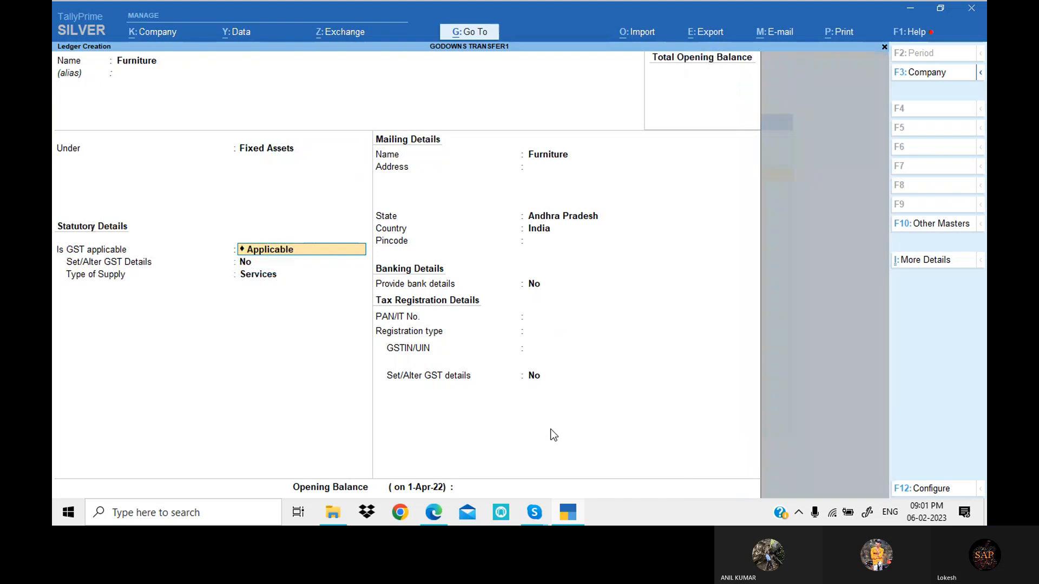
{"action": "key", "text": "Return"}
{"action": "key", "text": "Return"}
{"action": "key", "text": "Return"}
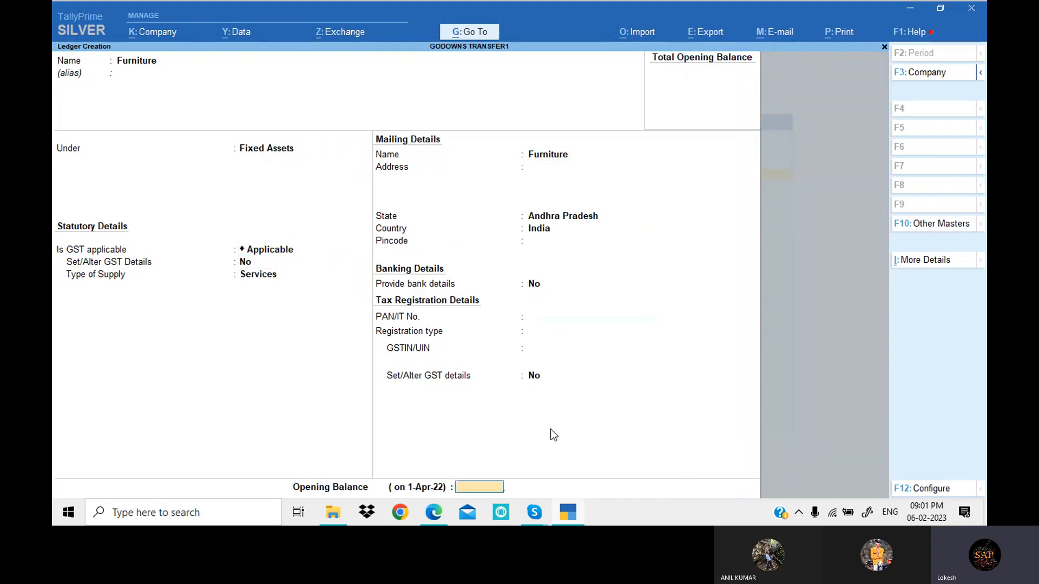
- Copy the supplier name Sri Furniture Shop from the PDF exercise in Edge and enter it as the next ledger's name in TallyPrime
{"action": "key", "text": "alt+Tab"}
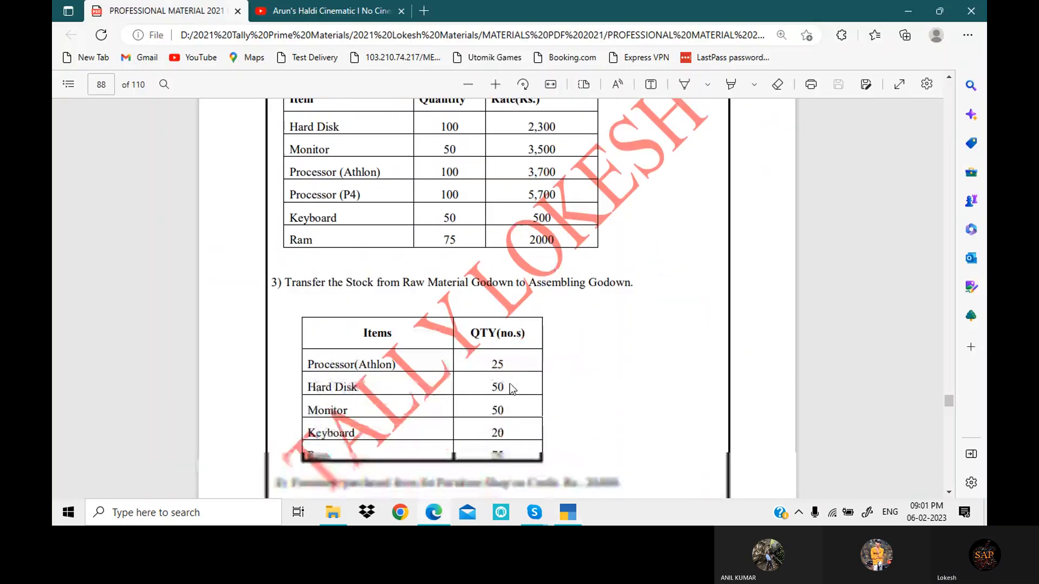
{"action": "scroll", "coordinate": [501, 374], "scroll_direction": "down", "scroll_amount": 3}
{"action": "left_click_drag", "start_coordinate": [421, 267], "coordinate": [509, 276]}
{"action": "key", "text": "ctrl+c"}
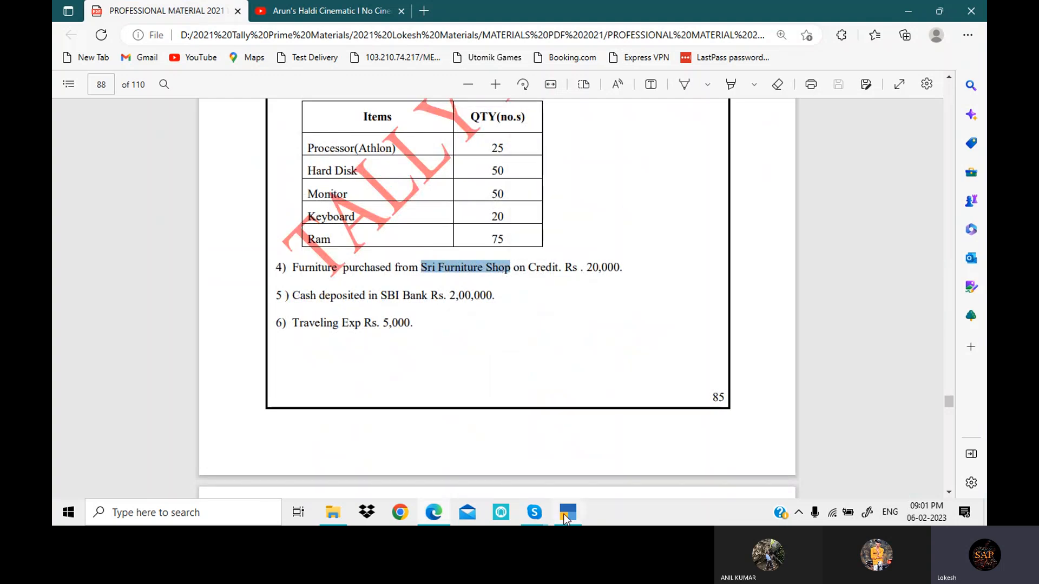
{"action": "key", "text": "alt+Tab"}
{"action": "key", "text": "ctrl+alt+v"}
{"action": "key", "text": "Return"}
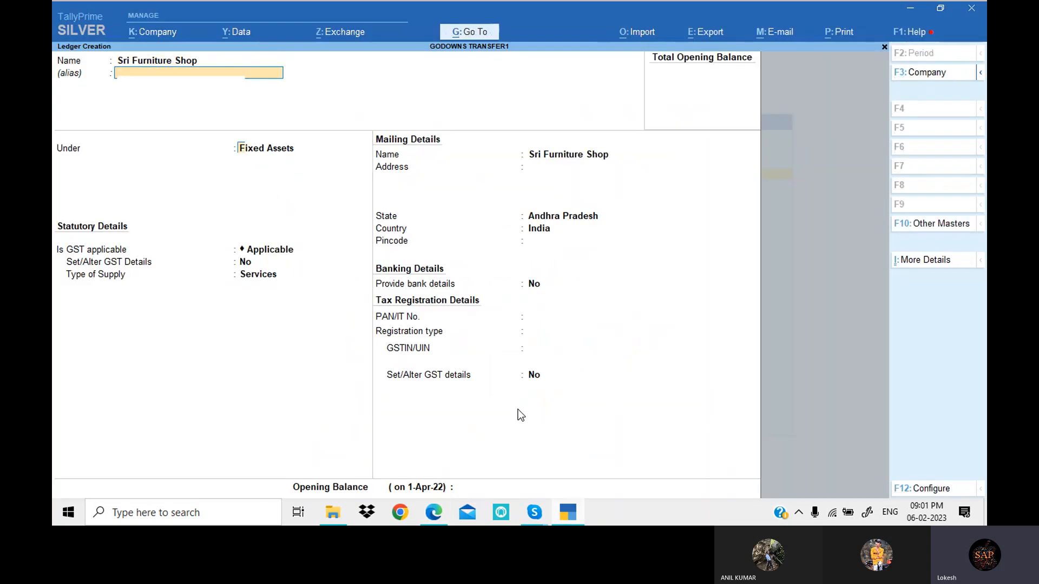
- Place the Sri Furniture Shop ledger under Sundry Creditors and save it
{"action": "type", "text": "Sun"}
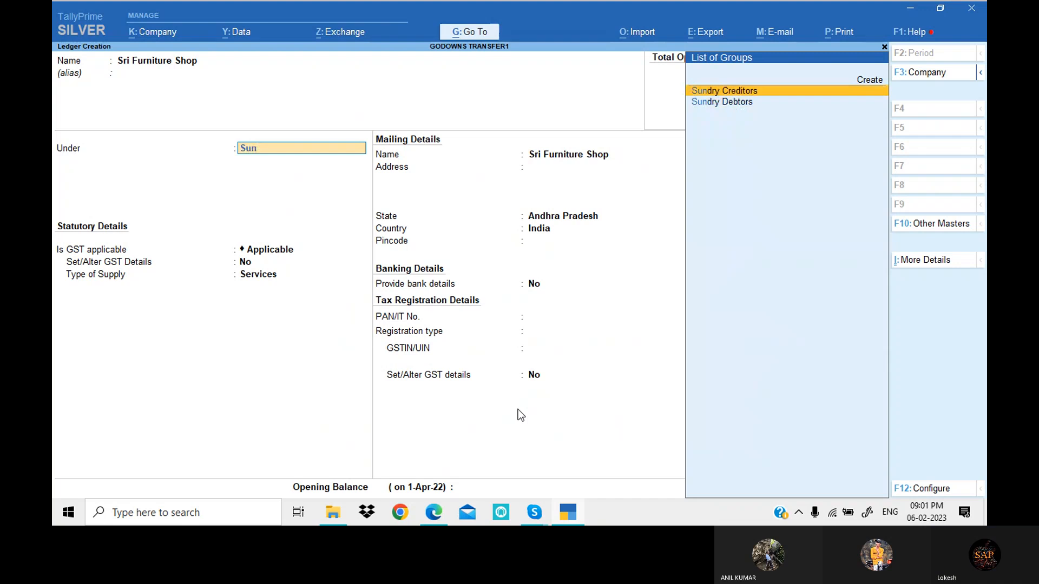
{"action": "key", "text": "Return"}
{"action": "key", "text": "Return"}
{"action": "key", "text": "Return"}
{"action": "key", "text": "ctrl+a"}
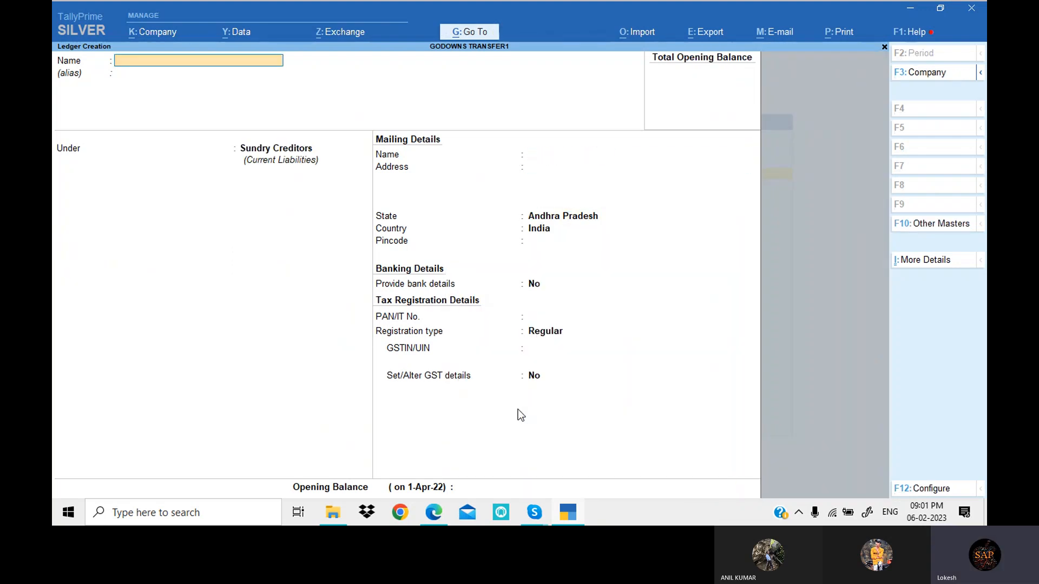
- Copy the name SBI Bank from the PDF exercise in Edge and enter it as the next ledger's name in TallyPrime
{"action": "key", "text": "alt+Tab"}
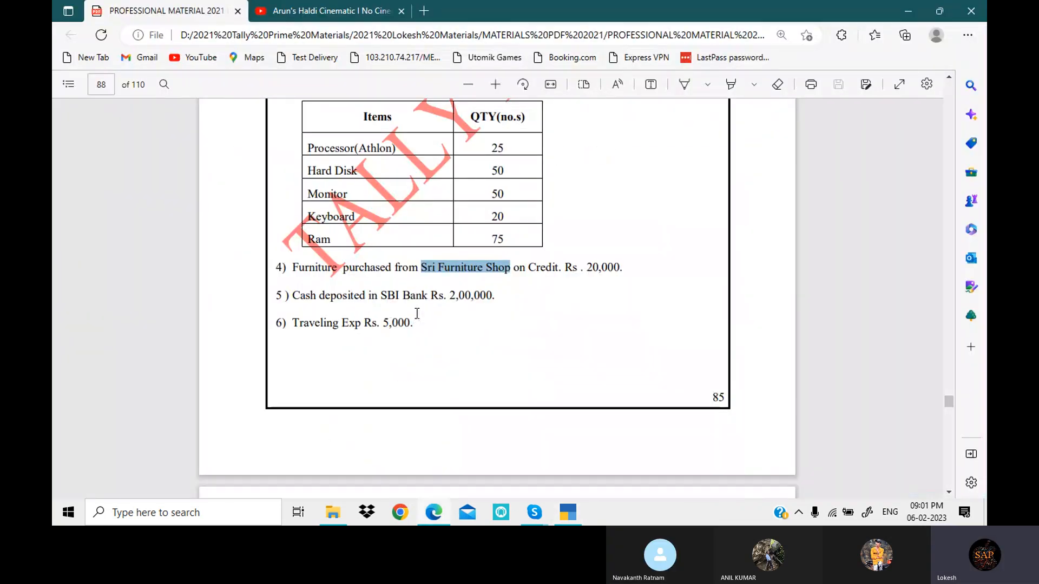
{"action": "left_click_drag", "start_coordinate": [381, 296], "coordinate": [427, 296]}
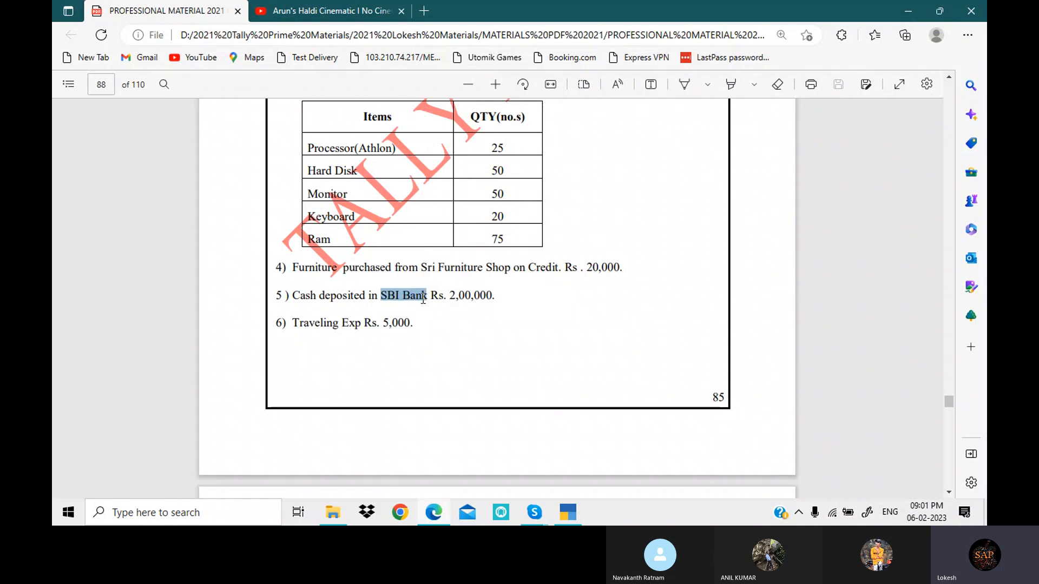
{"action": "key", "text": "ctrl+c"}
{"action": "left_click", "coordinate": [567, 511]}
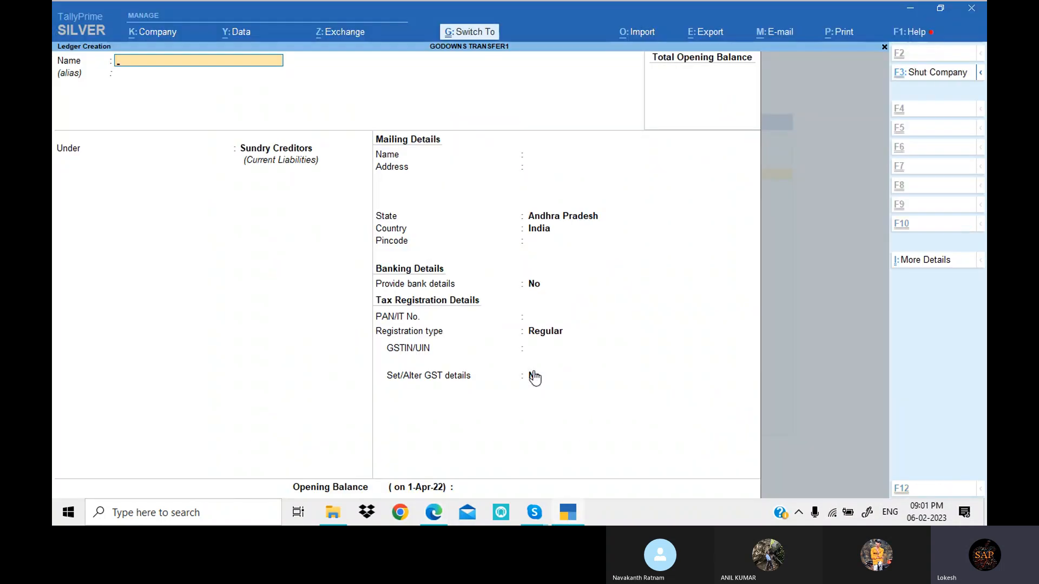
{"action": "key", "text": "ctrl+v"}
{"action": "key", "text": "Return"}
{"action": "key", "text": "Return"}
- Place the SBI Bank ledger under Bank Accounts and save it without filling in the account details
{"action": "type", "text": "Ba"}
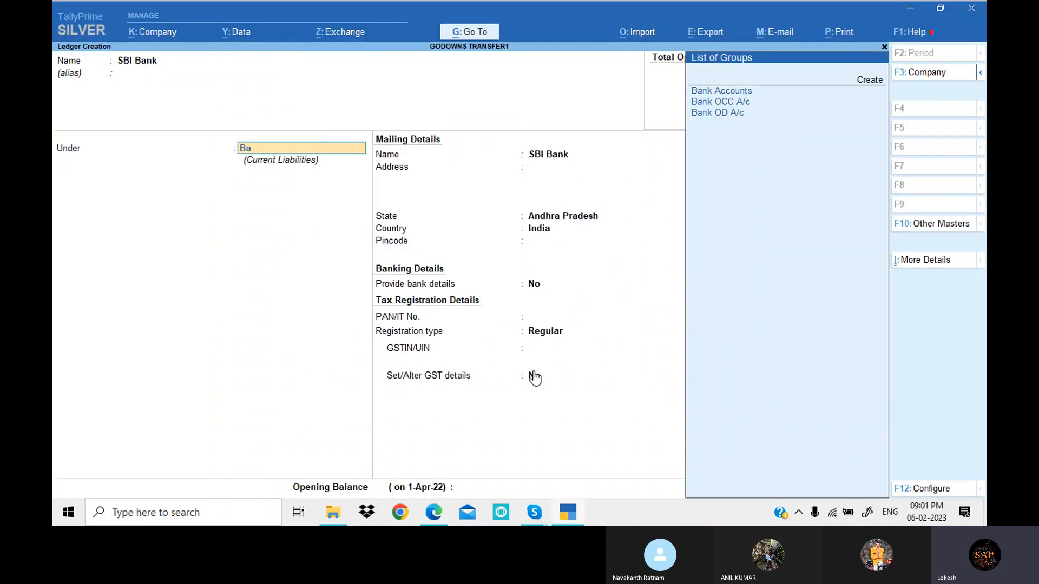
{"action": "key", "text": "Return"}
{"action": "key", "text": "Return"}
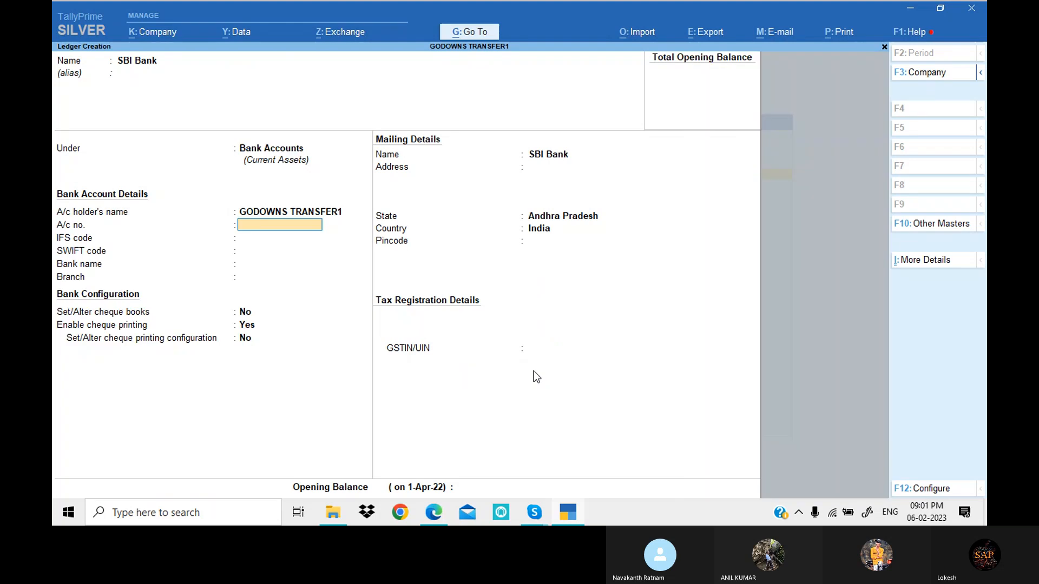
{"action": "key", "text": "ctrl+a"}
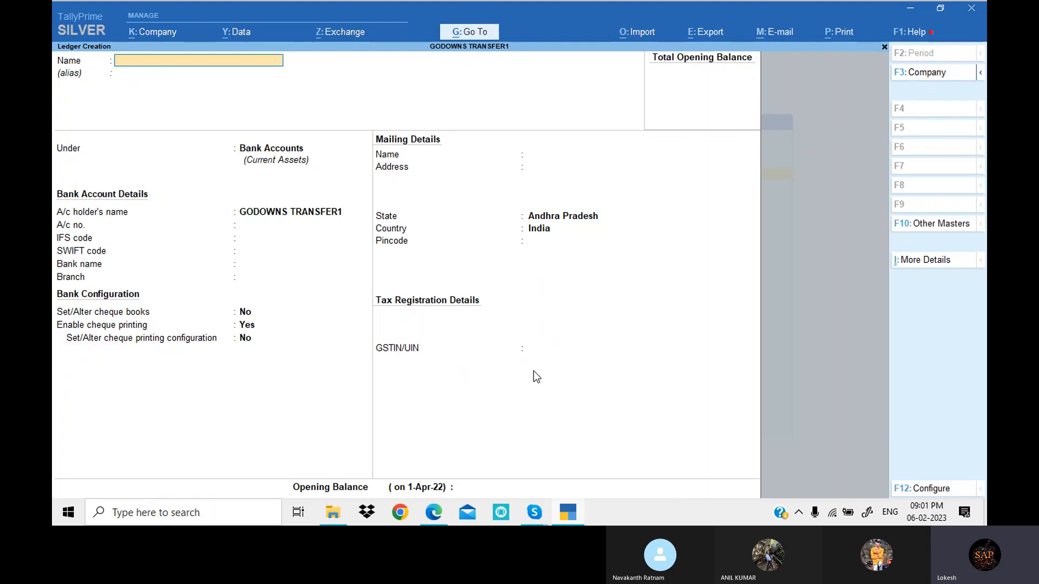
- Create a ledger named Travling Exp under Indirect Expenses
{"action": "type", "text": "Travling exp"}
{"action": "key", "text": "Return"}
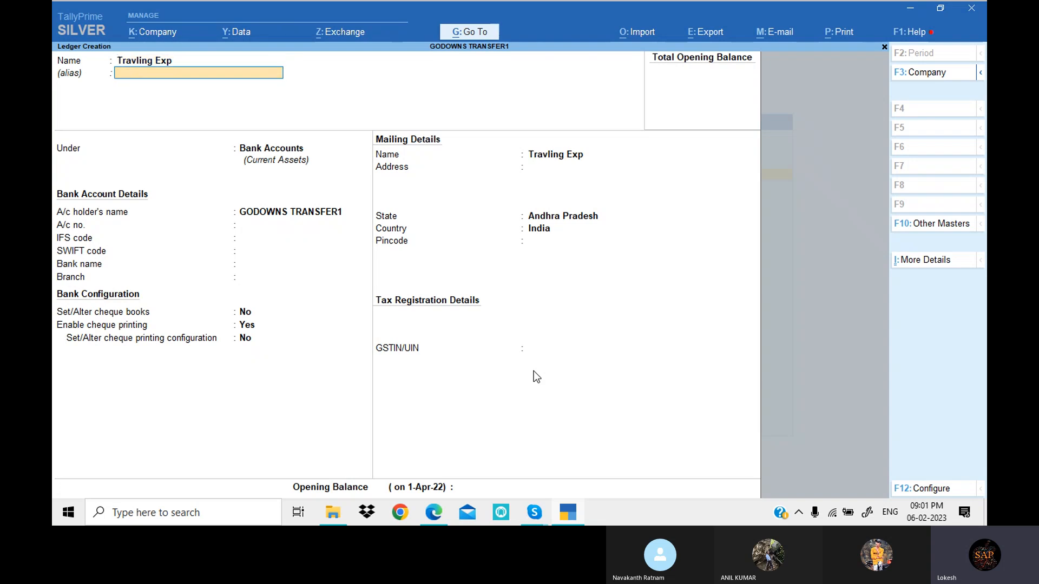
{"action": "key", "text": "Return"}
{"action": "type", "text": "Ind"}
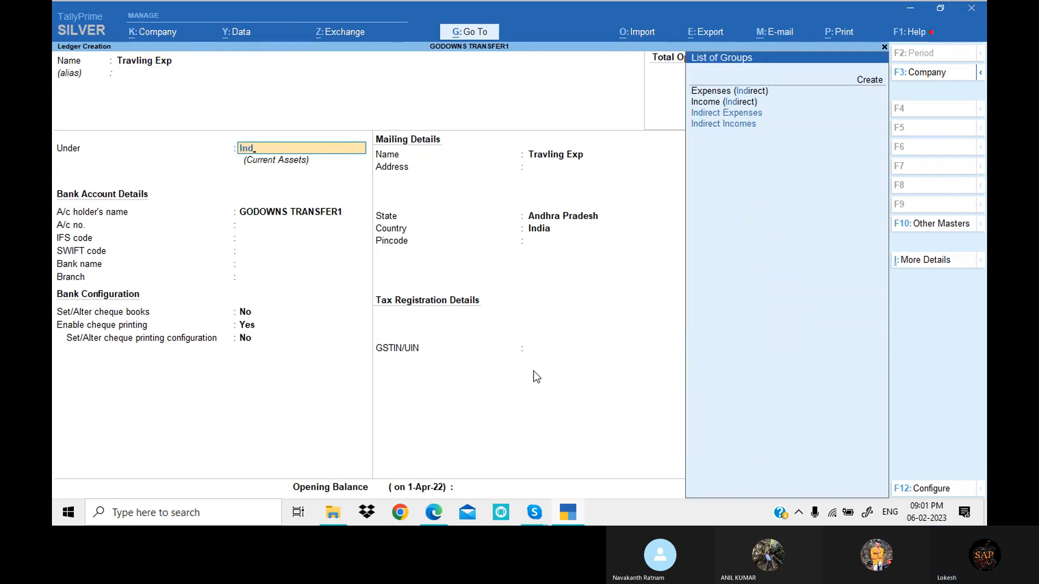
{"action": "key", "text": "Down"}
{"action": "key", "text": "Down"}
{"action": "key", "text": "Return"}
{"action": "key", "text": "ctrl+a"}
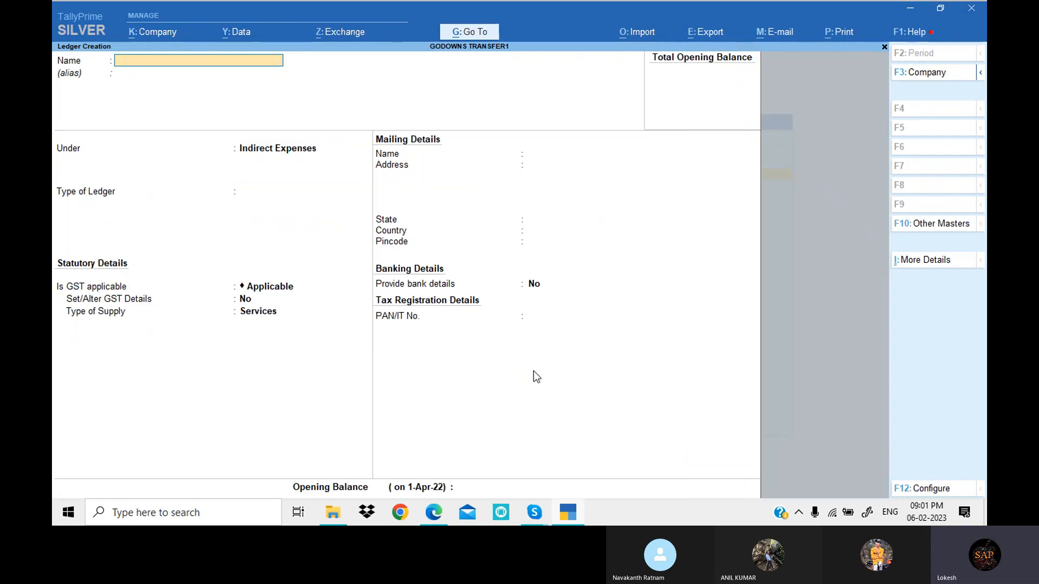
- Go back to the start of the exercise in Edge, and in TallyPrime leave ledger creation and start a new godown
{"action": "key", "text": "alt+Tab"}
{"action": "scroll", "coordinate": [439, 352], "scroll_direction": "up", "scroll_amount": 3}
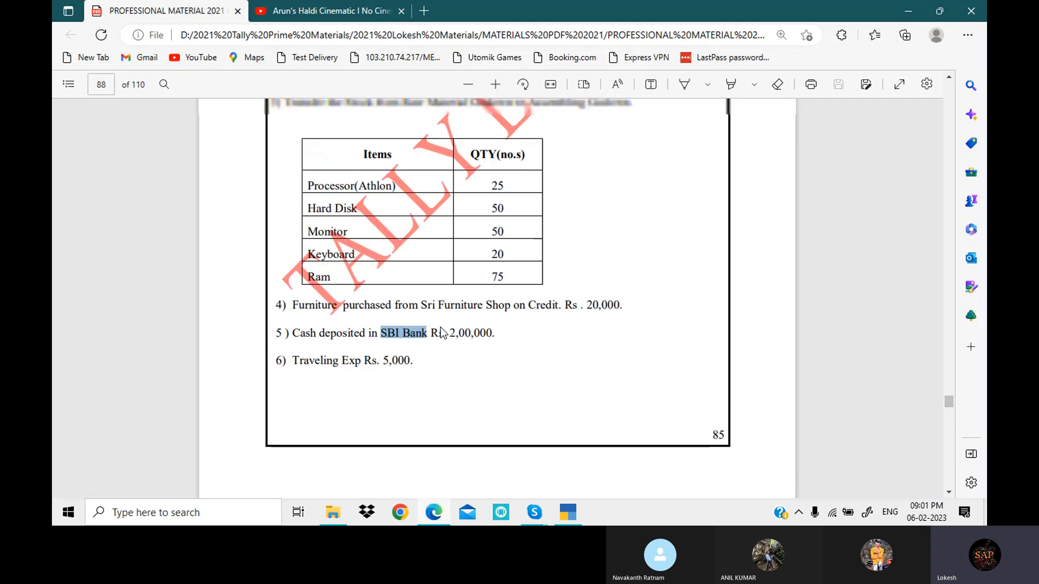
{"action": "scroll", "coordinate": [443, 333], "scroll_direction": "up", "scroll_amount": 6}
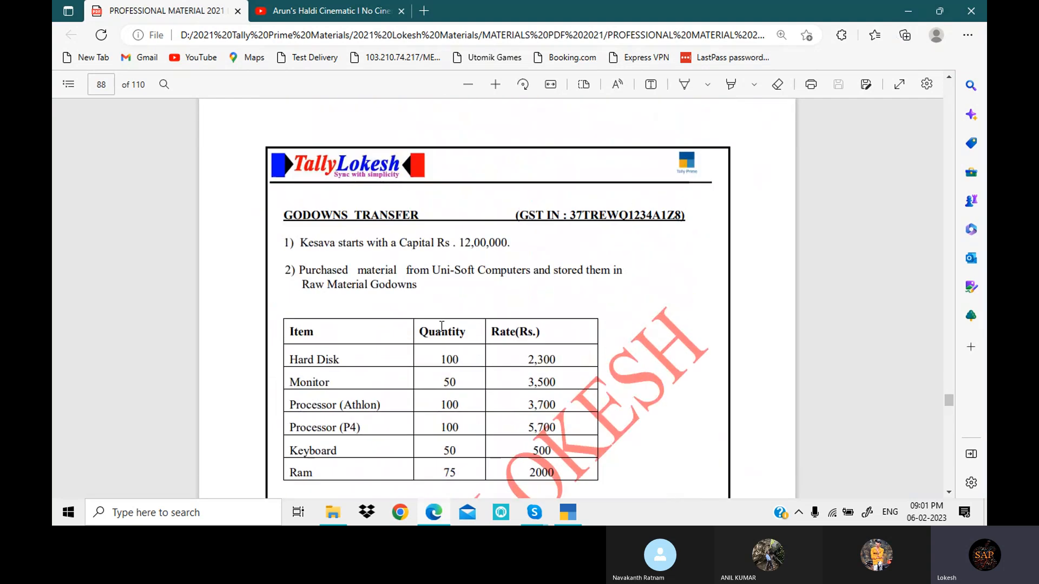
{"action": "key", "text": "alt+Tab"}
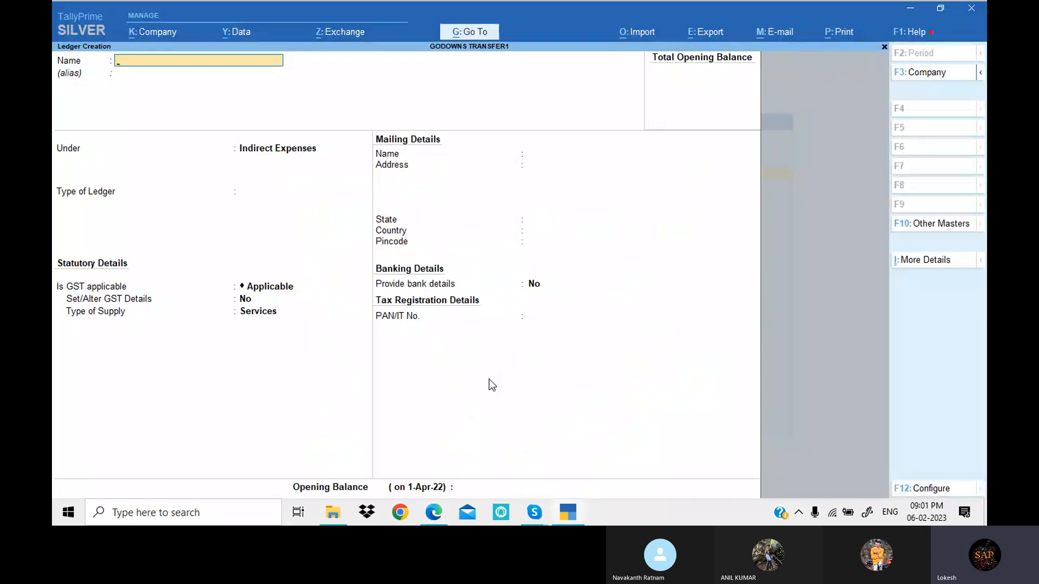
{"action": "key", "text": "Escape"}
{"action": "key", "text": "y"}
{"action": "key", "text": "Down"}
{"action": "key", "text": "Down"}
{"action": "key", "text": "Down"}
{"action": "key", "text": "Down"}
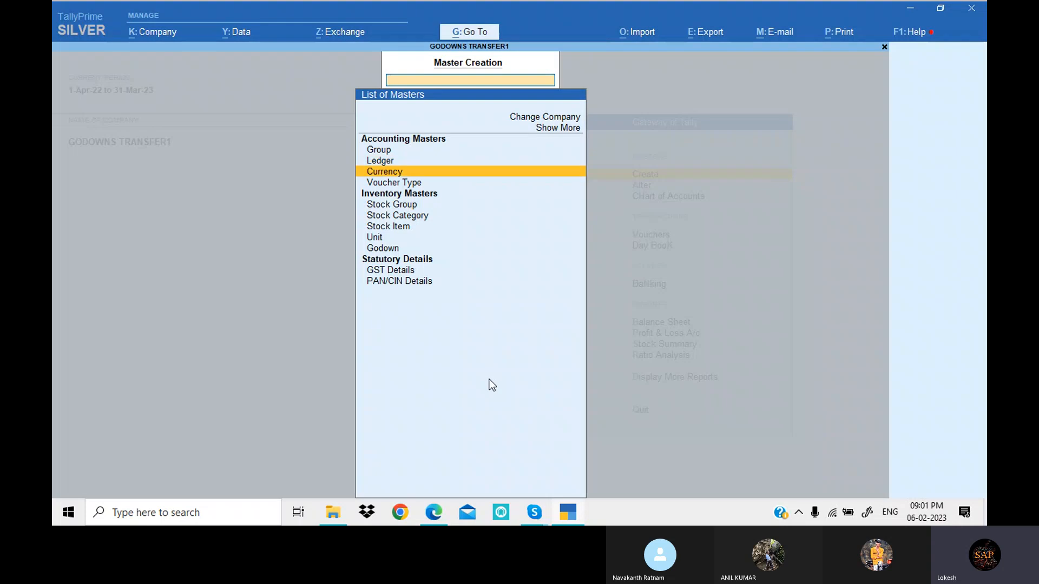
{"action": "key", "text": "Down"}
{"action": "key", "text": "Down"}
{"action": "key", "text": "Down"}
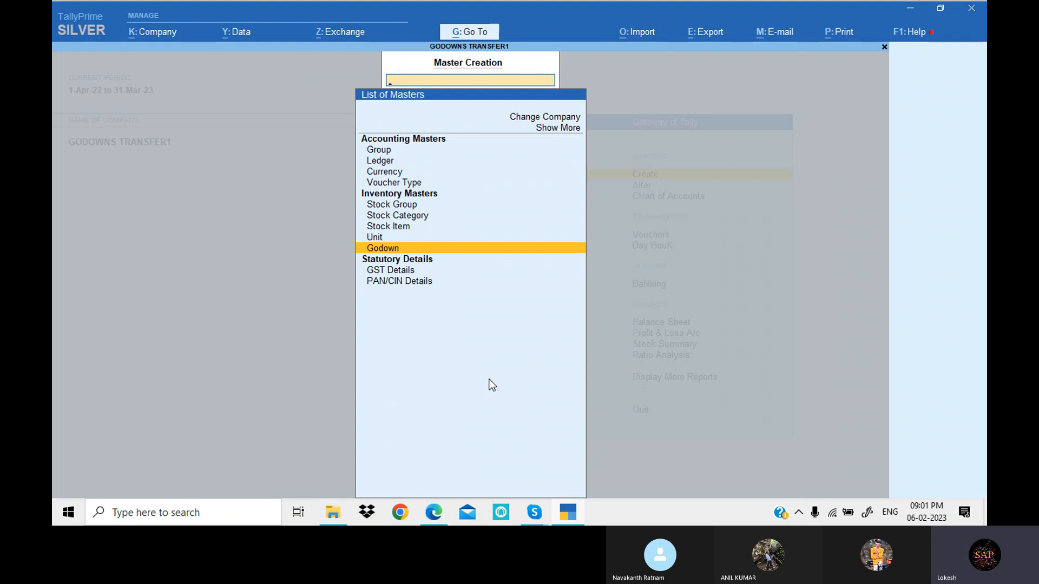
{"action": "key", "text": "Return"}
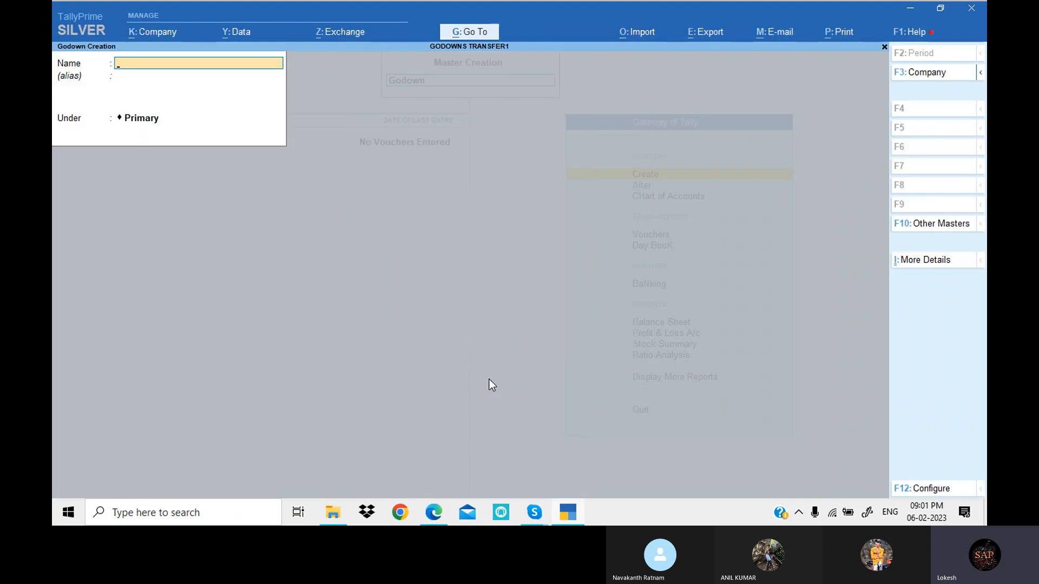
- Copy the name Raw Material Godowns from the PDF exercise in Edge and create a godown with that name under Primary in TallyPrime
{"action": "key", "text": "alt+Tab"}
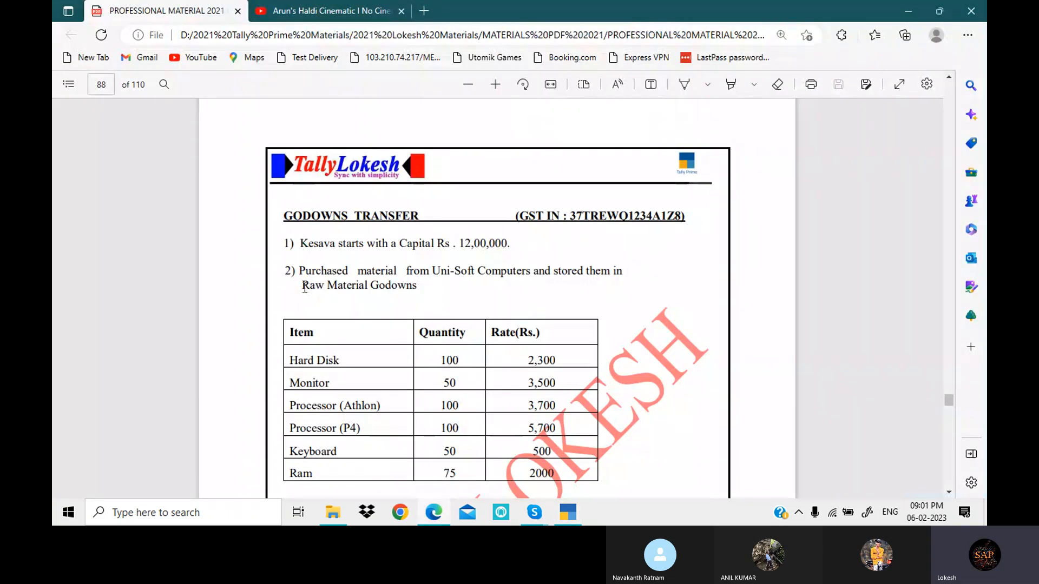
{"action": "left_click_drag", "start_coordinate": [305, 289], "coordinate": [411, 291]}
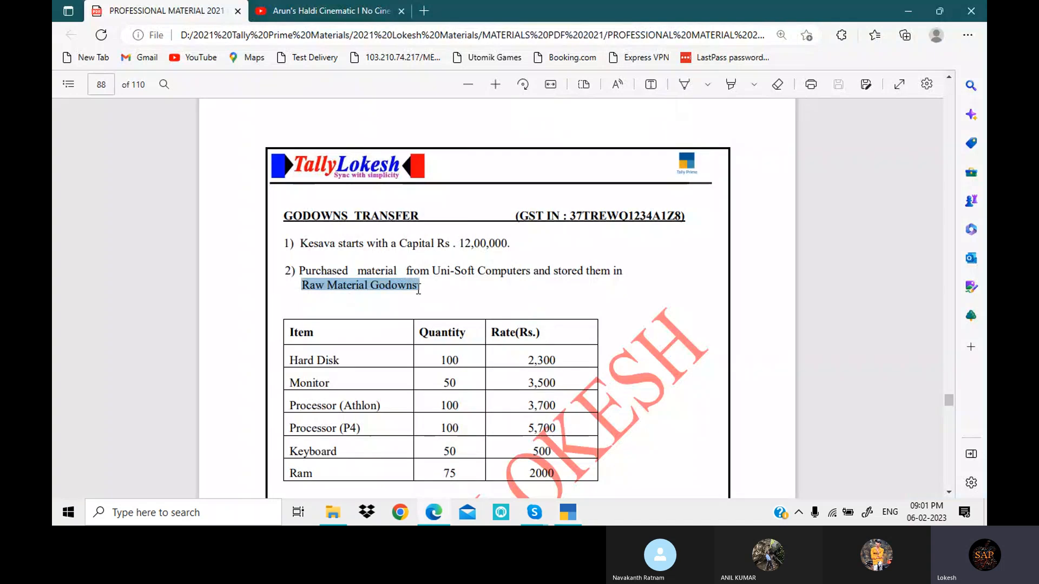
{"action": "key", "text": "alt+Tab"}
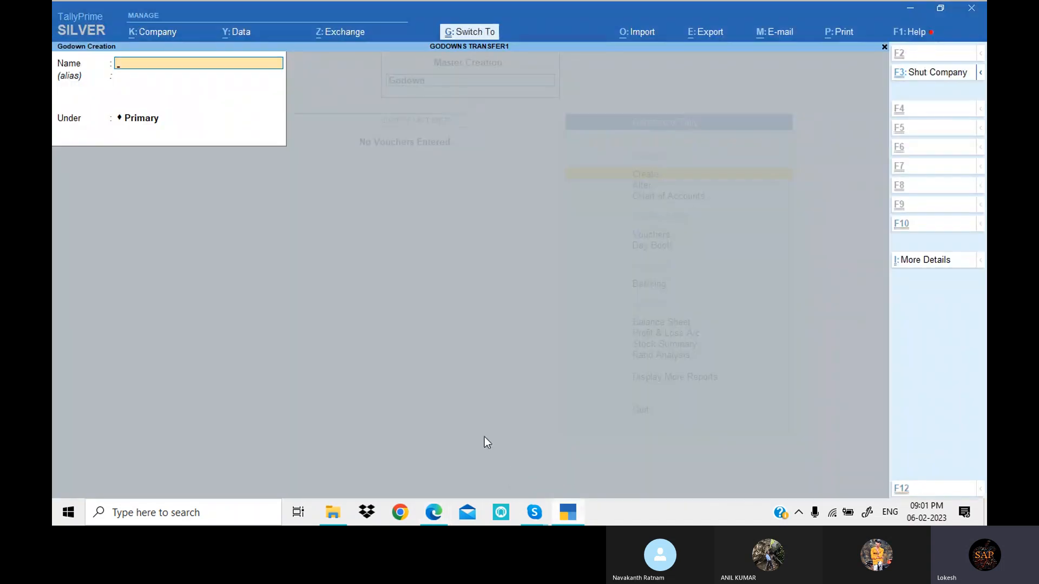
{"action": "key", "text": "ctrl+alt+v"}
{"action": "key", "text": "Return"}
{"action": "key", "text": "Return"}
{"action": "key", "text": "Return"}
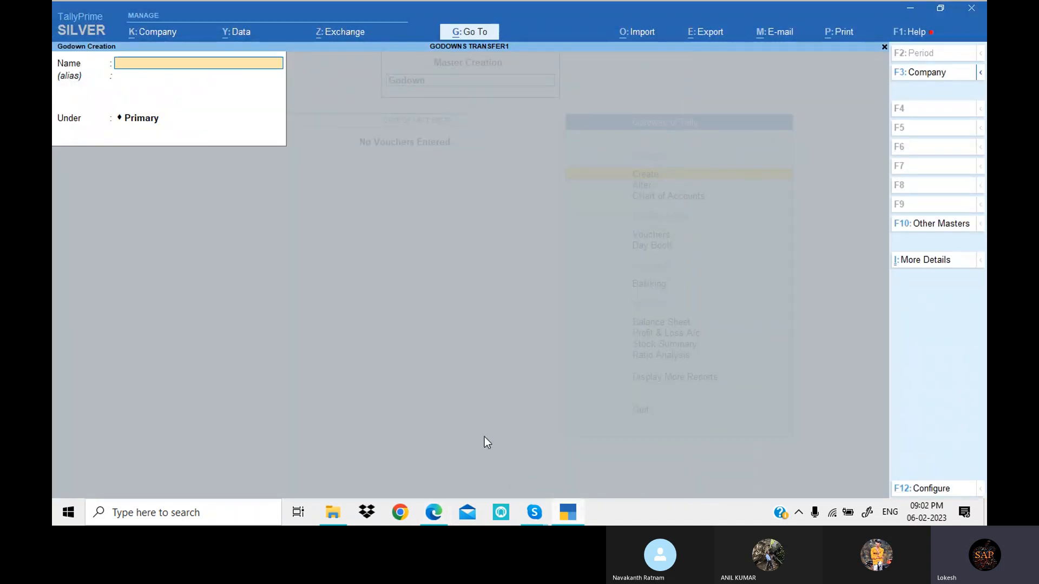
- Copy the name Assembling Godown from the PDF exercise in Edge and create a godown with that name under Primary in TallyPrime
{"action": "key", "text": "alt+Tab"}
{"action": "scroll", "coordinate": [456, 349], "scroll_direction": "down", "scroll_amount": 5}
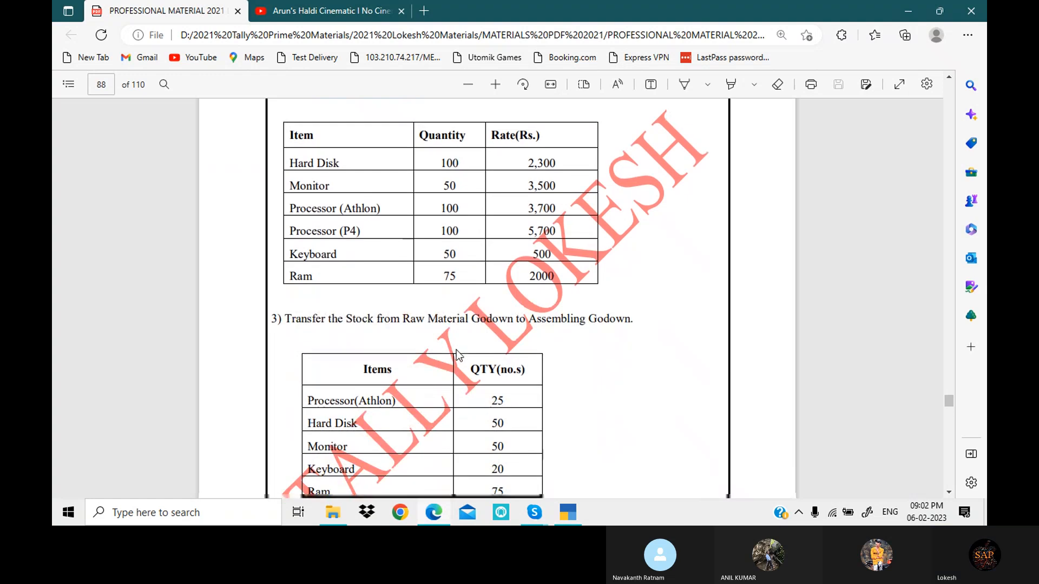
{"action": "scroll", "coordinate": [456, 349], "scroll_direction": "down", "scroll_amount": 1}
{"action": "left_click_drag", "start_coordinate": [528, 259], "coordinate": [634, 263]}
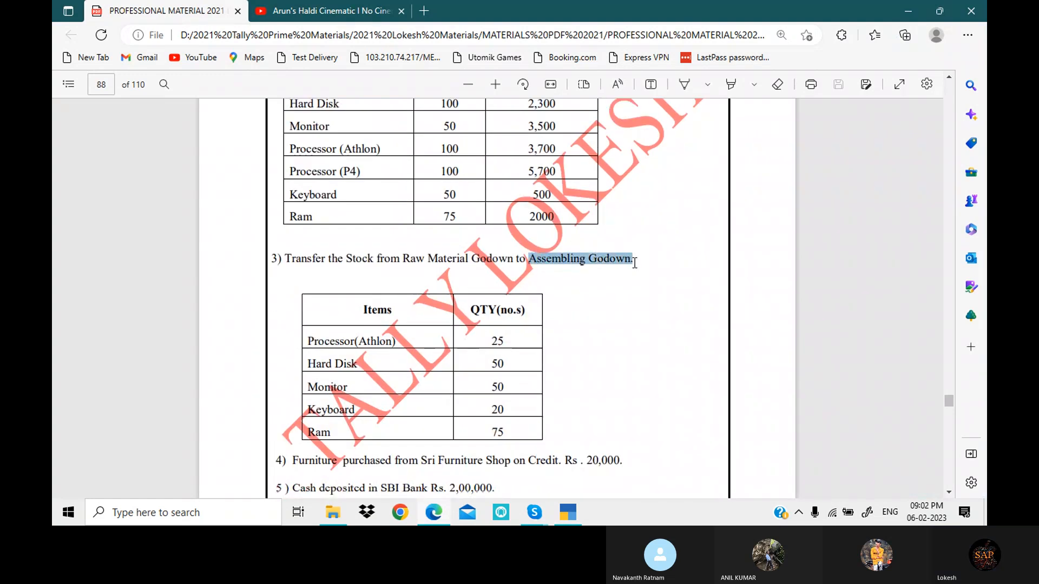
{"action": "key", "text": "ctrl+c"}
{"action": "left_click", "coordinate": [568, 512]}
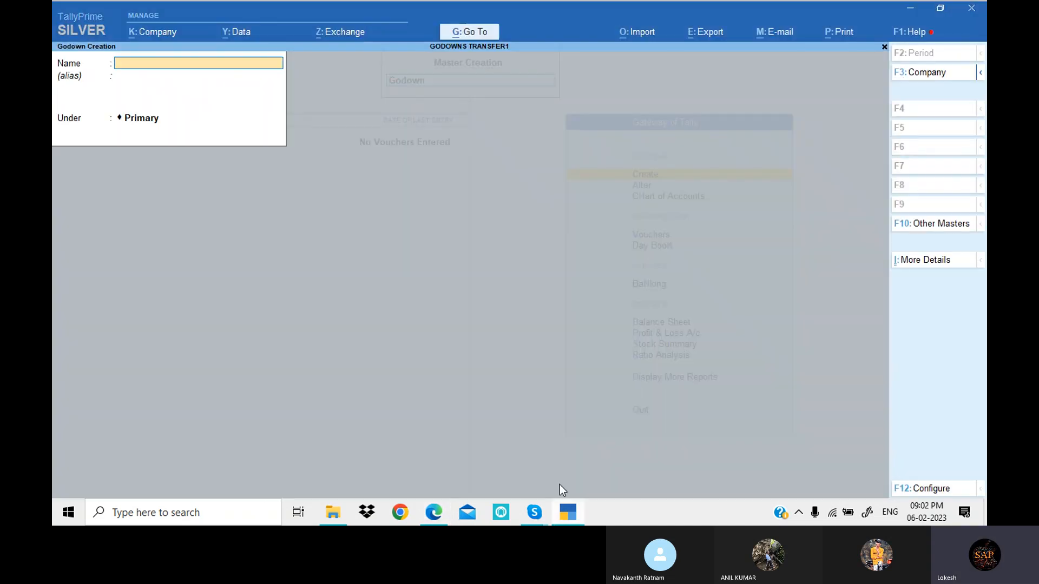
{"action": "key", "text": "ctrl+alt+v"}
{"action": "key", "text": "Return"}
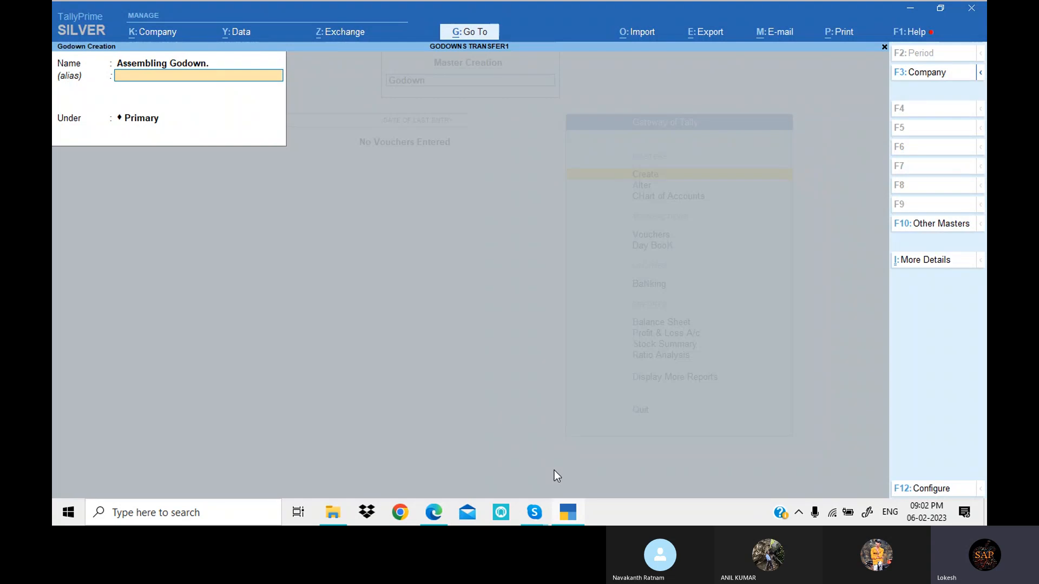
{"action": "key", "text": "Return"}
- Create a simple unit with the symbol nos, unit quantity code NOS-NUMBERS and 0 decimal places
{"action": "key", "text": "Return"}
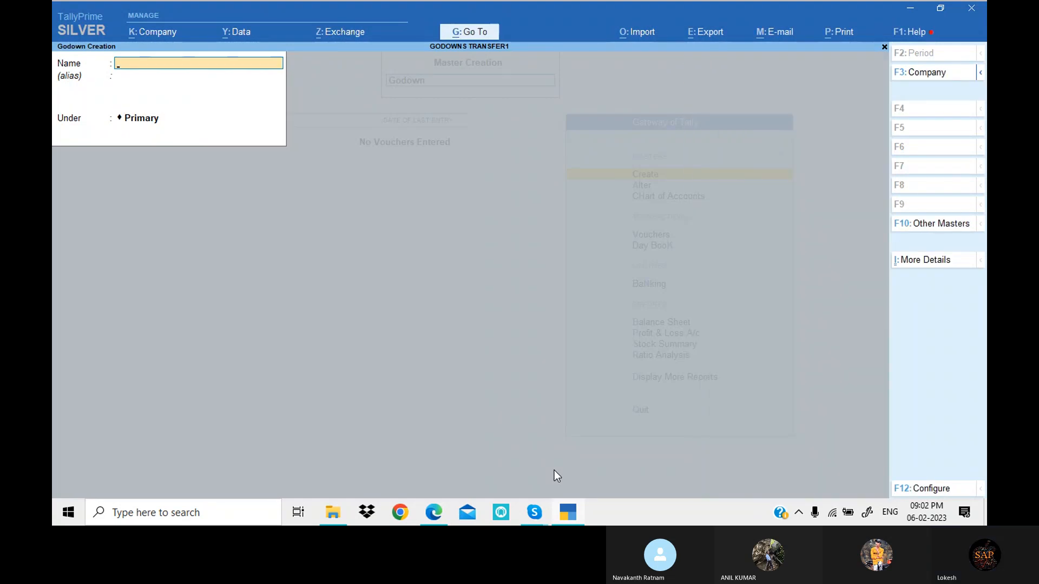
{"action": "key", "text": "Escape"}
{"action": "key", "text": "Return"}
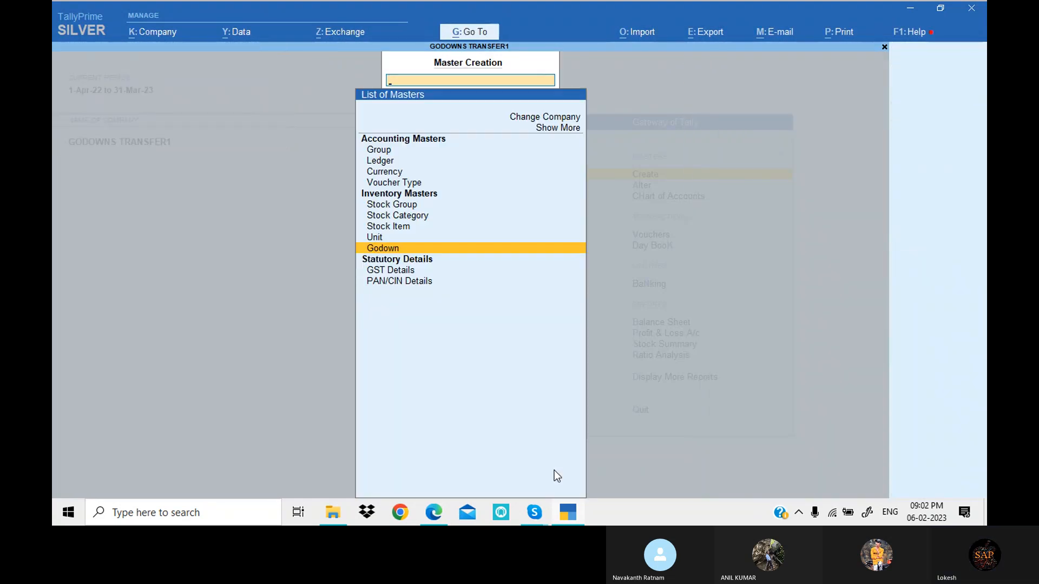
{"action": "key", "text": "Up"}
{"action": "key", "text": "Return"}
{"action": "type", "text": "no"}
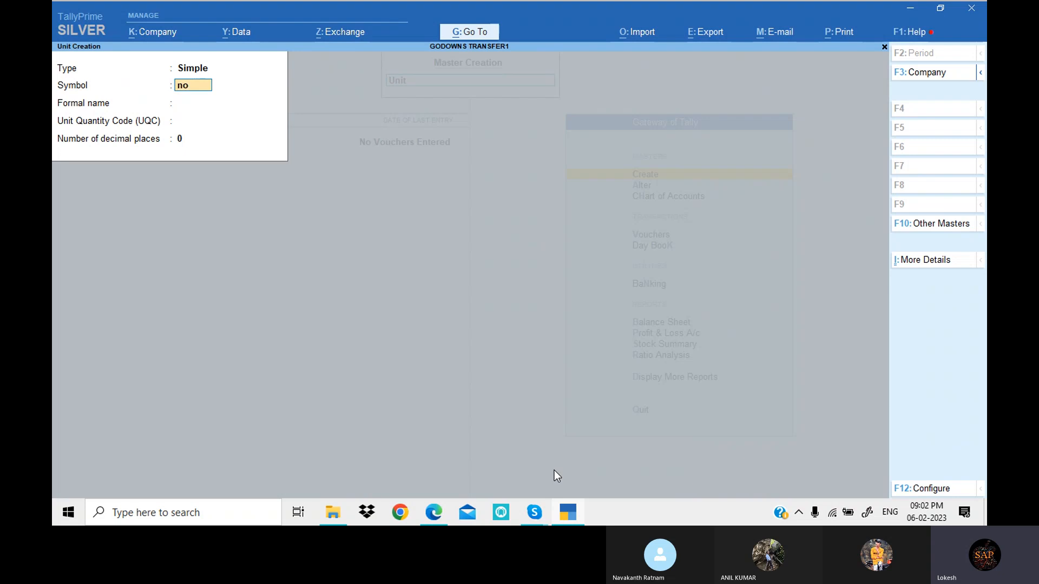
{"action": "type", "text": "s"}
{"action": "key", "text": "Return"}
{"action": "key", "text": "Return"}
{"action": "type", "text": "nu"}
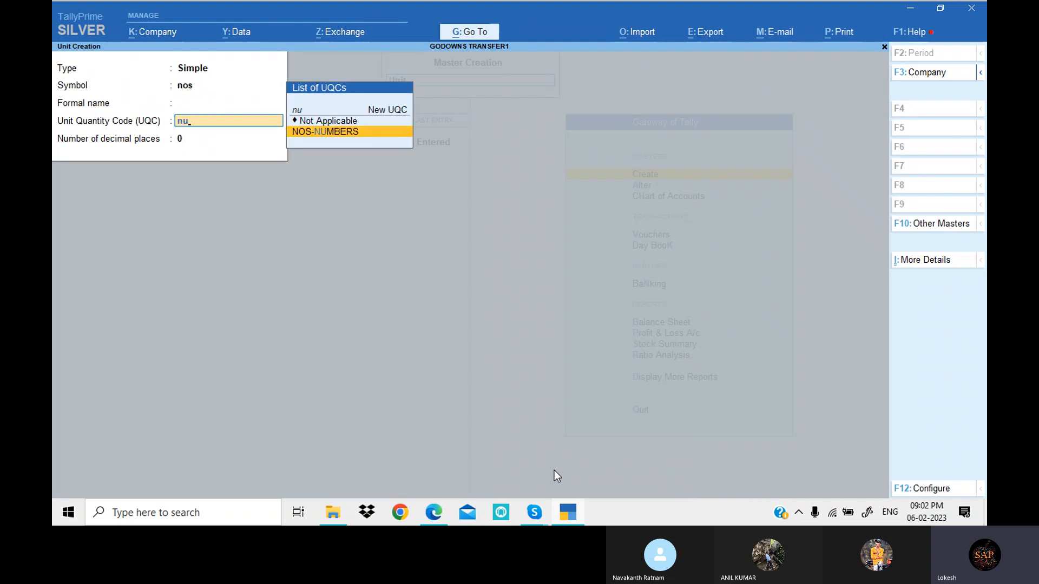
{"action": "key", "text": "Return"}
{"action": "key", "text": "Return"}
{"action": "key", "text": "Return"}
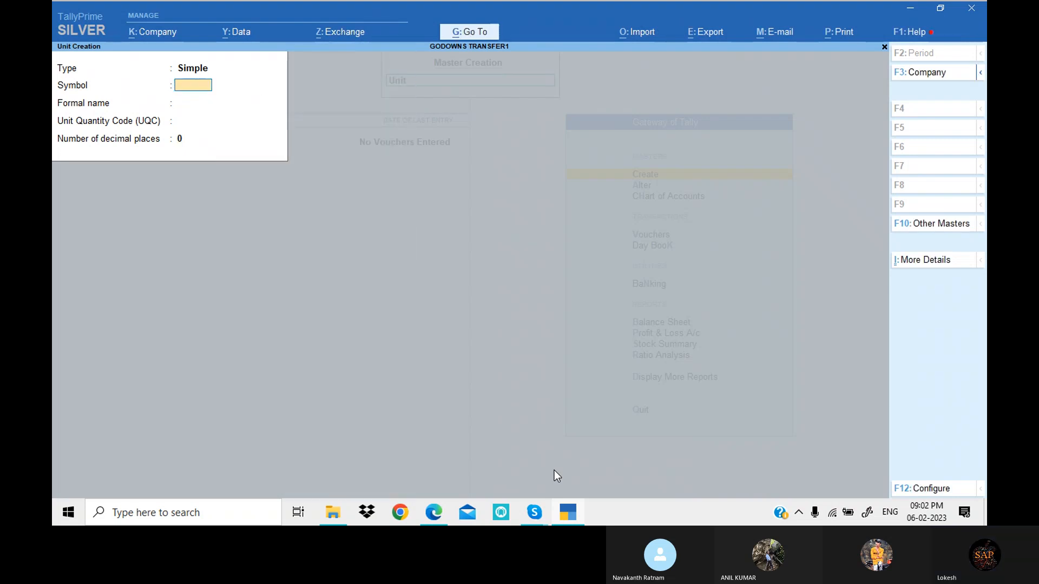
- Leave unit creation, start a new stock item and name it Hard Disk, copied from the PDF exercise in Edge
{"action": "key", "text": "Escape"}
{"action": "key", "text": "y"}
{"action": "key", "text": "Up"}
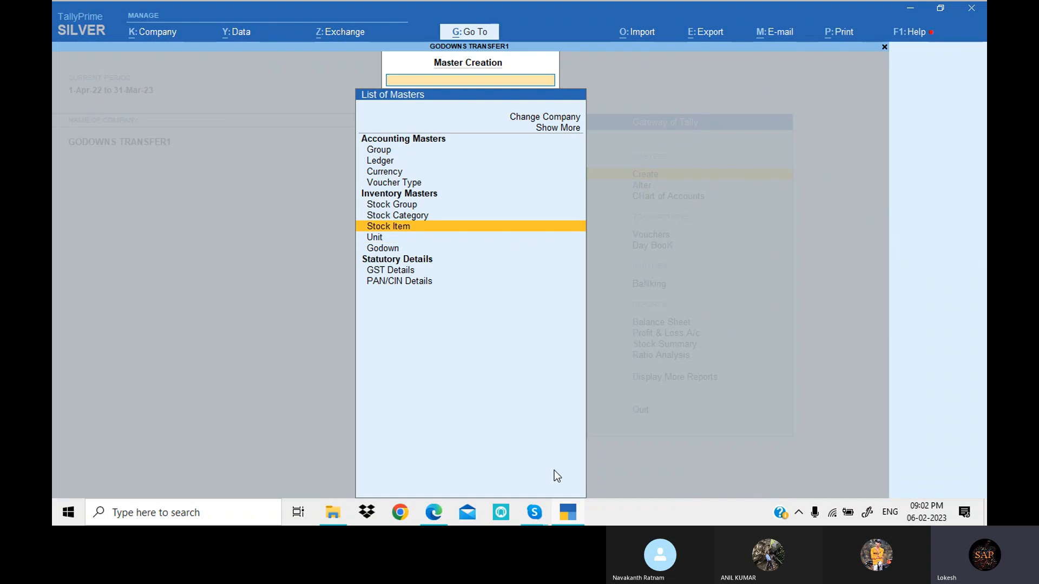
{"action": "key", "text": "Return"}
{"action": "key", "text": "alt+Tab"}
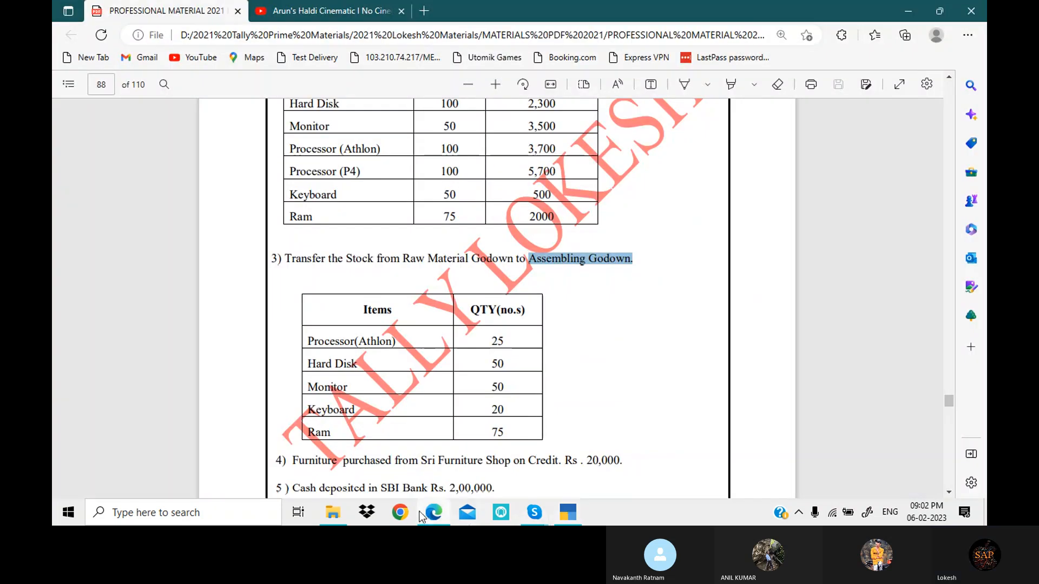
{"action": "scroll", "coordinate": [428, 319], "scroll_direction": "up", "scroll_amount": 3}
{"action": "left_click_drag", "start_coordinate": [290, 295], "coordinate": [342, 295]}
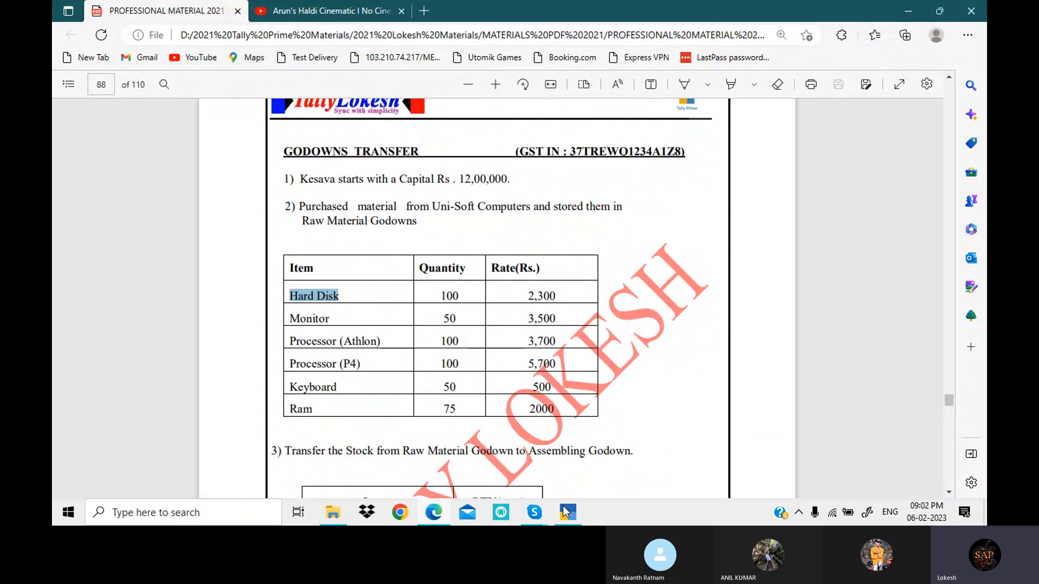
{"action": "left_click", "coordinate": [564, 512]}
{"action": "key", "text": "ctrl+alt+v"}
{"action": "key", "text": "Return"}
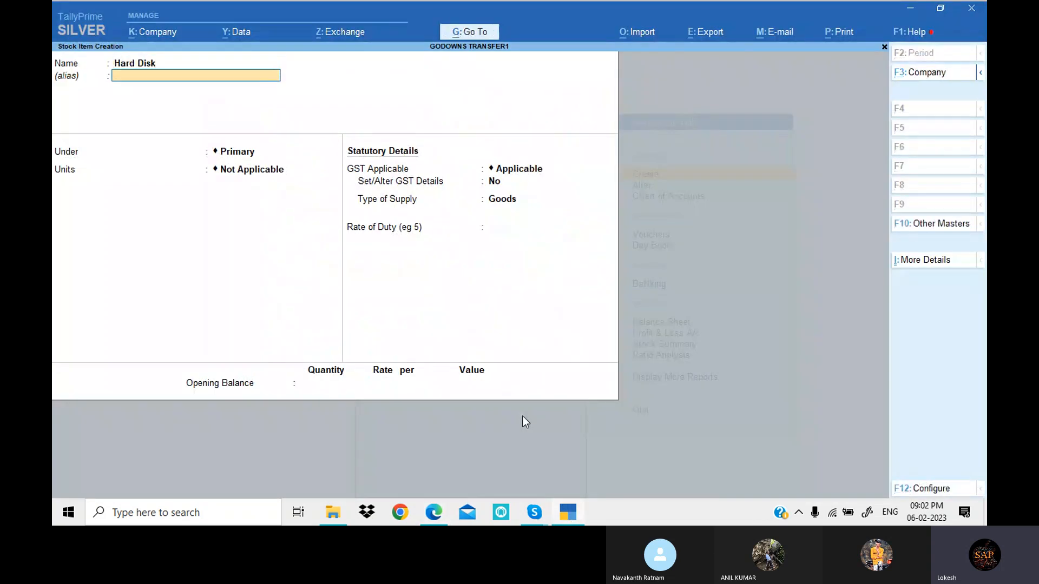
- Keep the Hard Disk stock item under Primary with GST applicable and set its units to nos
{"action": "key", "text": "Return"}
{"action": "key", "text": "Return"}
{"action": "key", "text": "Down"}
{"action": "key", "text": "Return"}
- Turn on GST details for Hard Disk and enter a tax rate history line applicable from 1-Apr-22 with HSN/SAC 7896
{"action": "key", "text": "Return"}
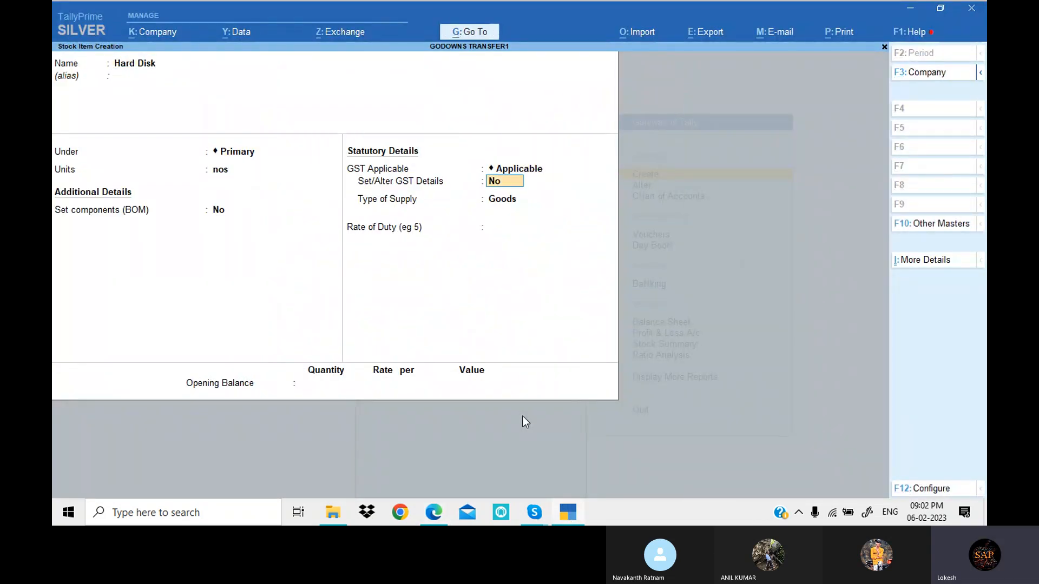
{"action": "type", "text": "y"}
{"action": "key", "text": "Return"}
{"action": "key", "text": "alt+l"}
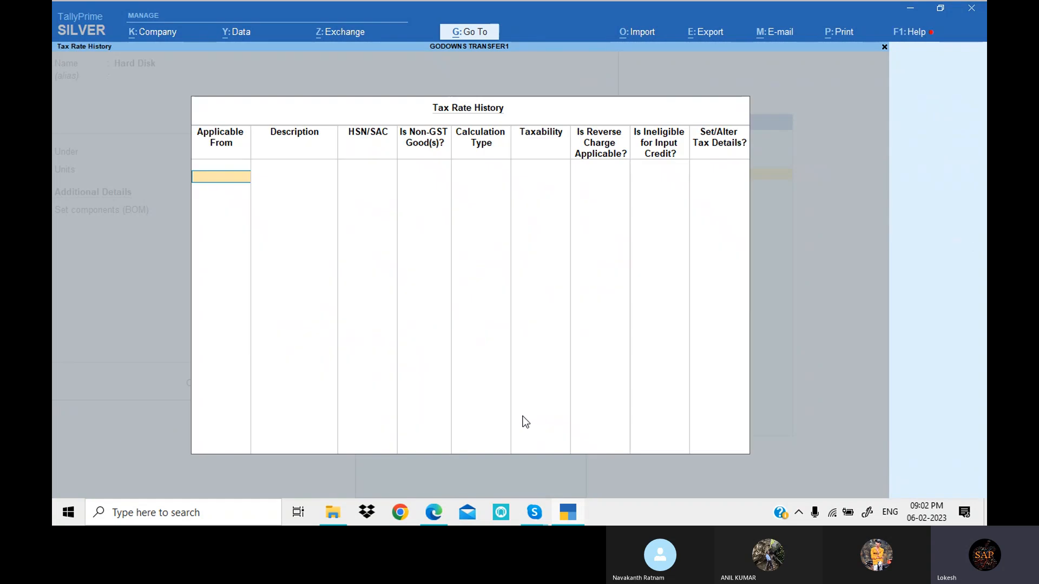
{"action": "type", "text": "1-4"}
{"action": "key", "text": "Return"}
{"action": "key", "text": "alt+Tab"}
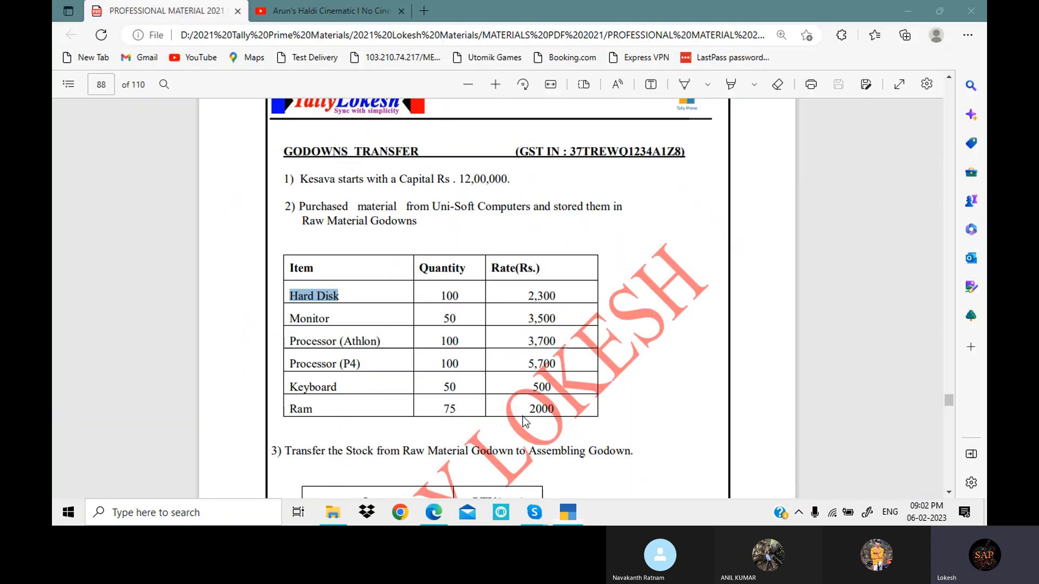
{"action": "key", "text": "alt+Tab"}
{"action": "type", "text": "7896"}
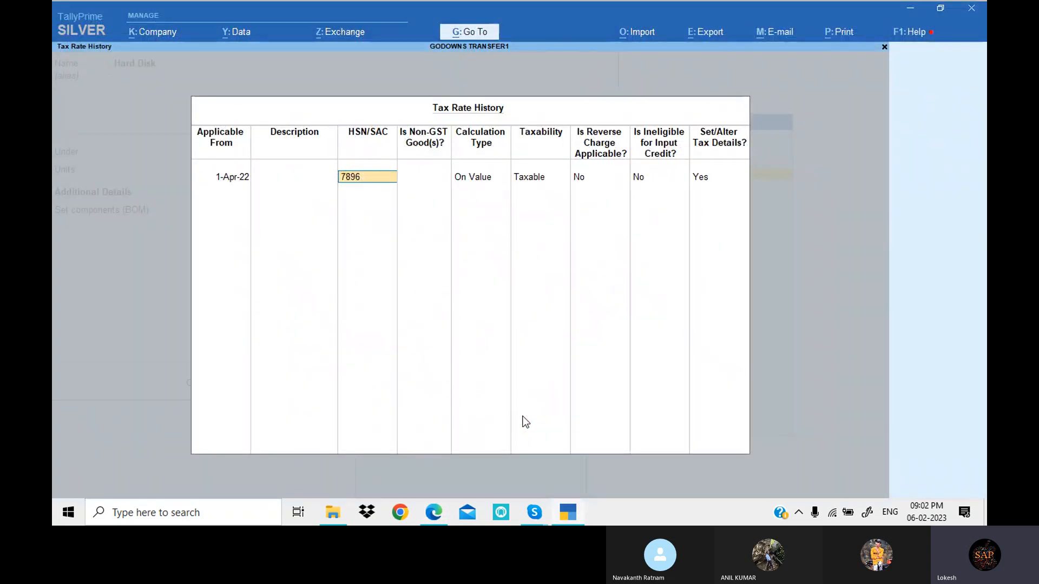
- Set Hard Disk as taxable on value with 18% integrated tax and save the stock item
{"action": "key", "text": "Return"}
{"action": "key", "text": "Return"}
{"action": "key", "text": "Return"}
{"action": "key", "text": "Return"}
{"action": "key", "text": "Return"}
{"action": "key", "text": "Return"}
{"action": "key", "text": "Return"}
{"action": "type", "text": "18"}
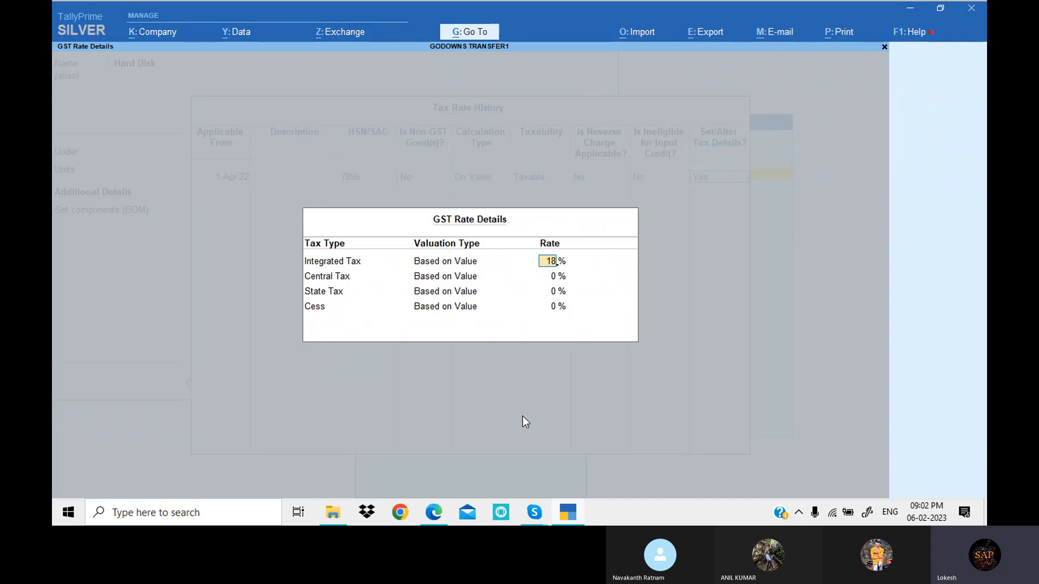
{"action": "key", "text": "Return"}
{"action": "key", "text": "Return"}
{"action": "key", "text": "Return"}
{"action": "key", "text": "Return"}
{"action": "key", "text": "Return"}
{"action": "key", "text": "Return"}
{"action": "key", "text": "Return"}
{"action": "key", "text": "Return"}
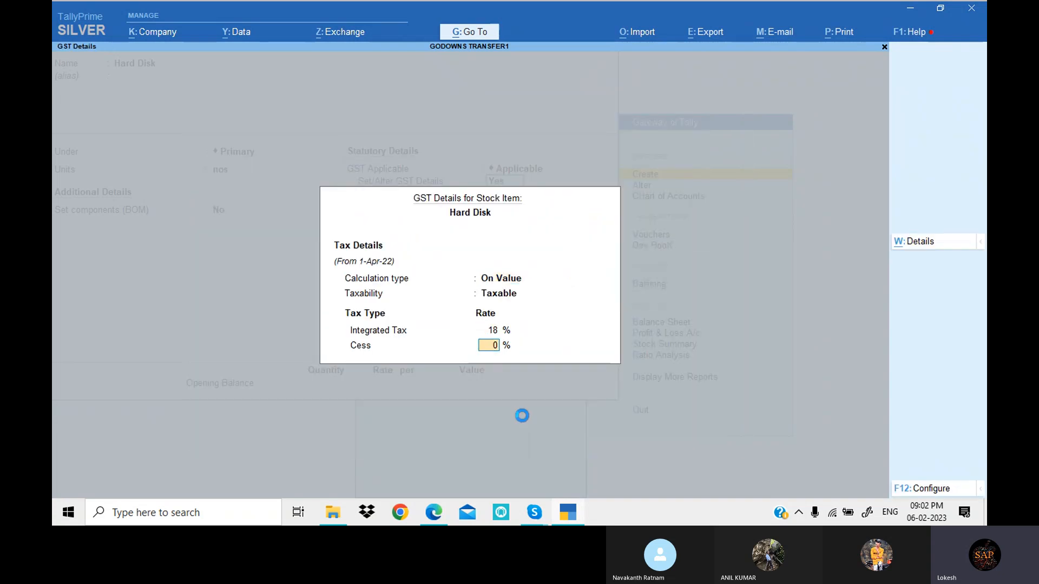
{"action": "key", "text": "Return"}
{"action": "key", "text": "Return"}
{"action": "key", "text": "Return"}
{"action": "key", "text": "Return"}
{"action": "key", "text": "Return"}
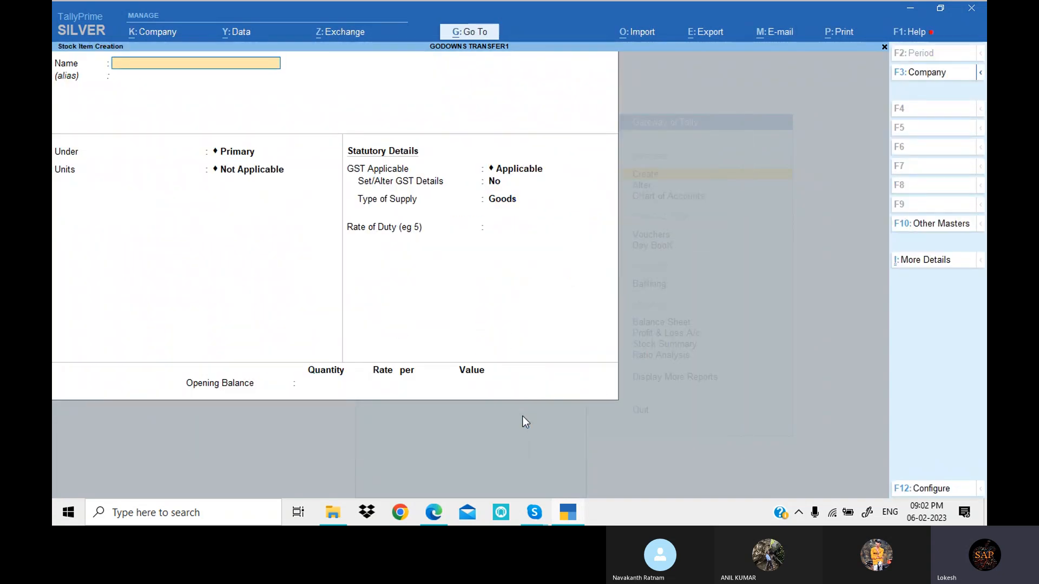
- Copy the name Monitor from the PDF exercise in Edge into a new TallyPrime stock item under Primary with units nos
{"action": "key", "text": "alt+Tab"}
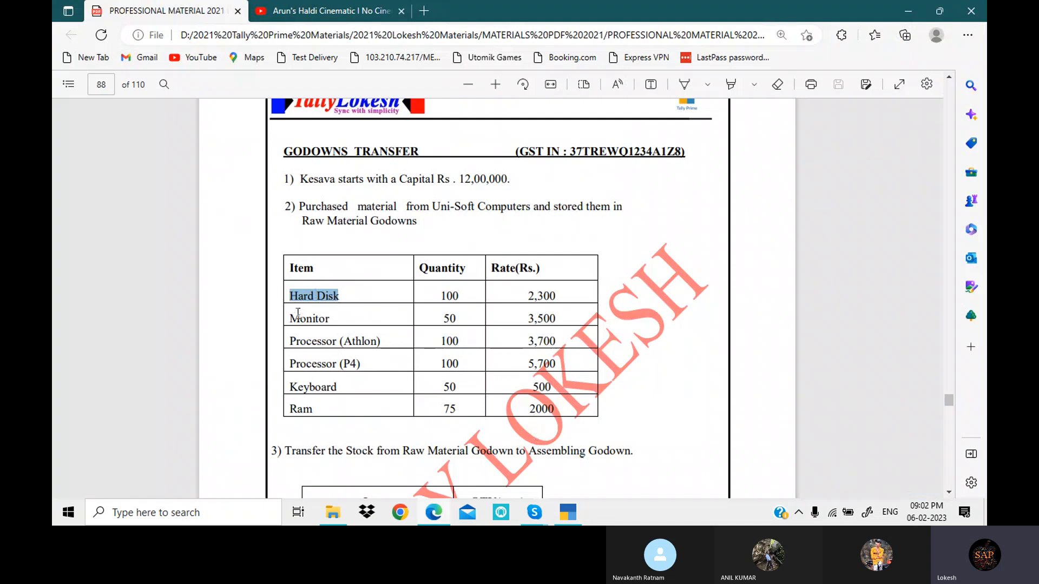
{"action": "left_click_drag", "start_coordinate": [291, 315], "coordinate": [333, 317]}
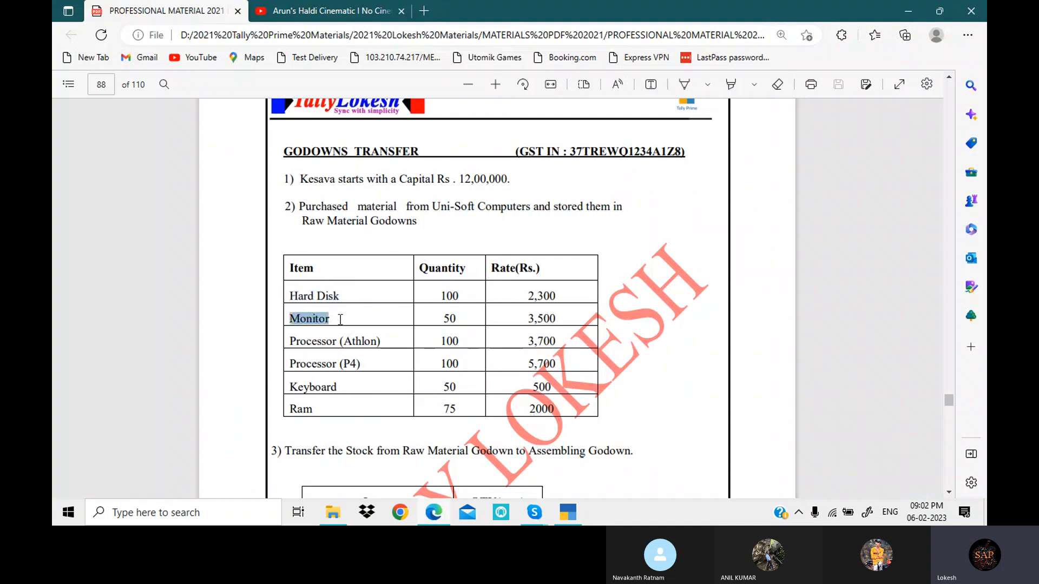
{"action": "key", "text": "ctrl+c"}
{"action": "key", "text": "alt+Tab"}
{"action": "key", "text": "ctrl+v"}
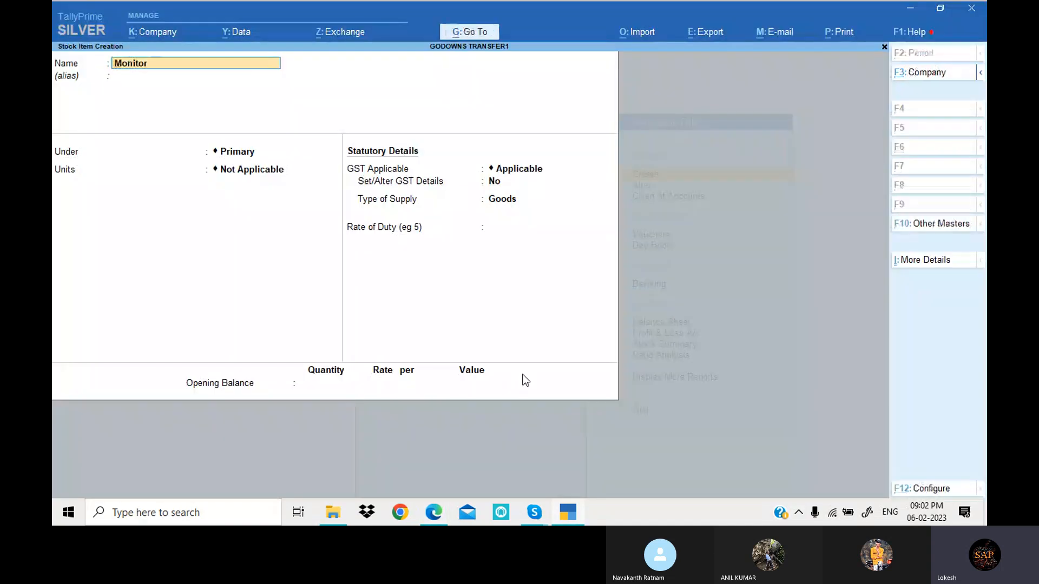
{"action": "key", "text": "Return"}
{"action": "key", "text": "Return"}
{"action": "key", "text": "Down"}
- Turn on GST details for Monitor and enter a taxable tax rate history line from 1-Apr-22 with HSN/SAC 2657
{"action": "key", "text": "Return"}
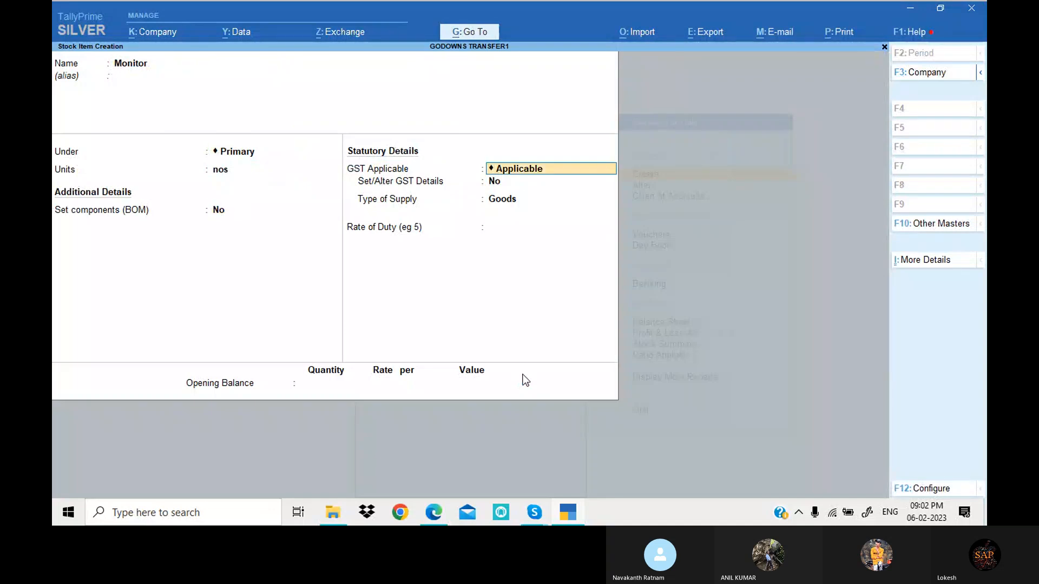
{"action": "key", "text": "Return"}
{"action": "key", "text": "Return"}
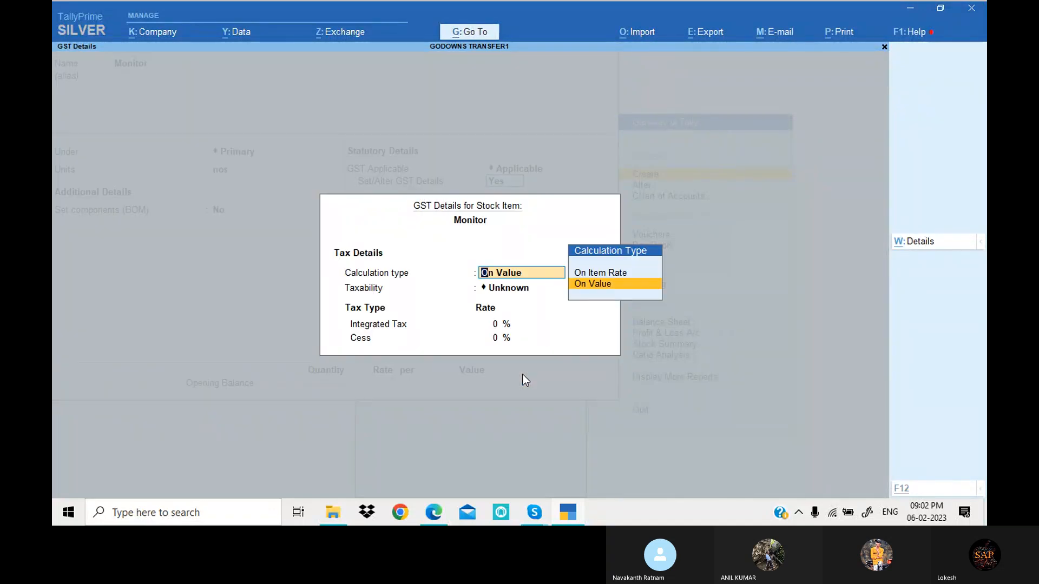
{"action": "key", "text": "alt+l"}
{"action": "type", "text": "1-Apr-22"}
{"action": "key", "text": "Return"}
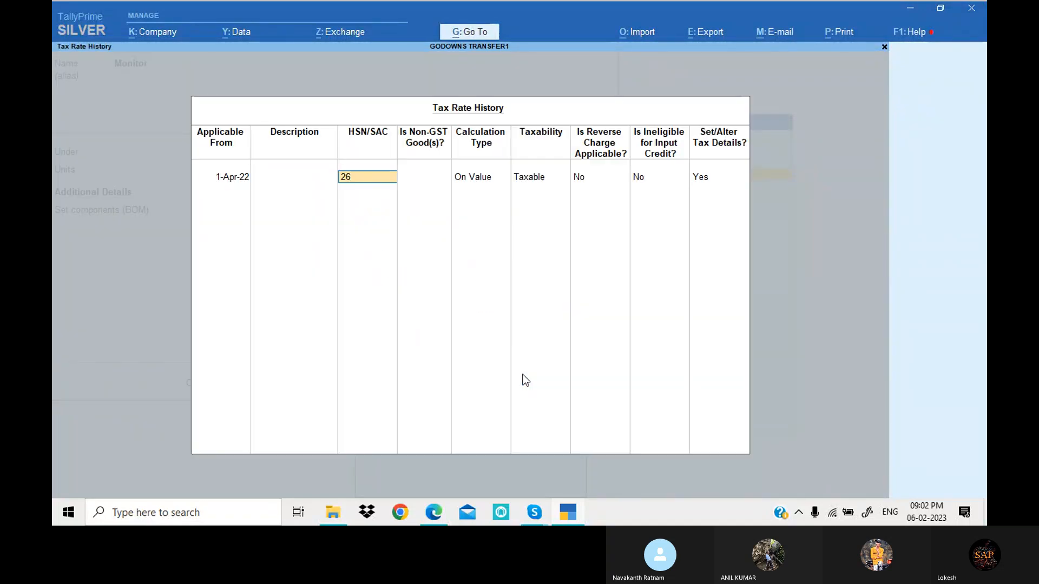
- Set Monitor's integrated tax rate to 18% and save the stock item
{"action": "key", "text": "Return"}
{"action": "key", "text": "Return"}
{"action": "key", "text": "Return"}
{"action": "key", "text": "Return"}
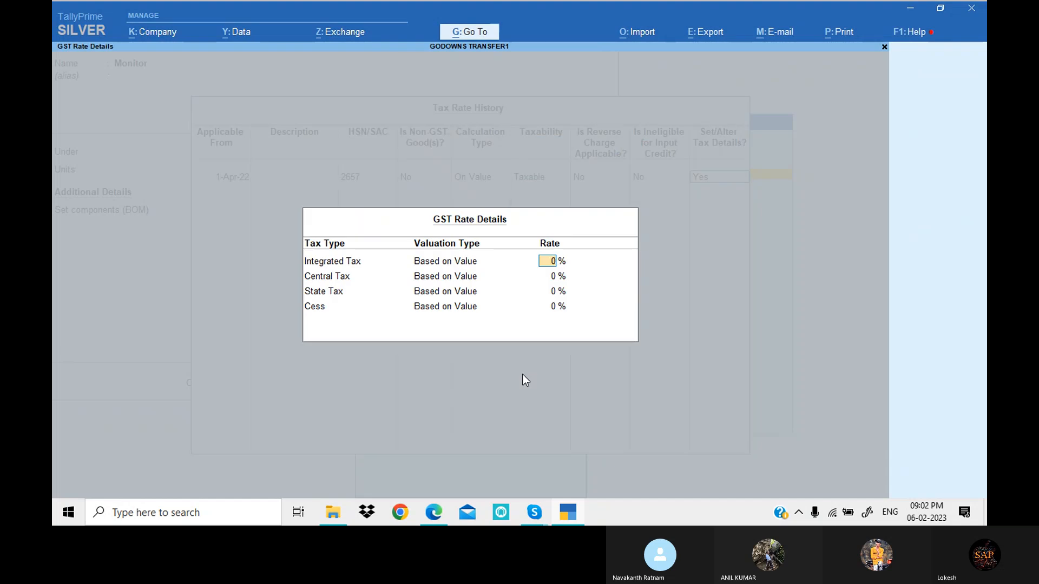
{"action": "type", "text": "18"}
{"action": "key", "text": "Return"}
{"action": "key", "text": "Return"}
{"action": "key", "text": "Return"}
{"action": "key", "text": "Return"}
{"action": "key", "text": "Return"}
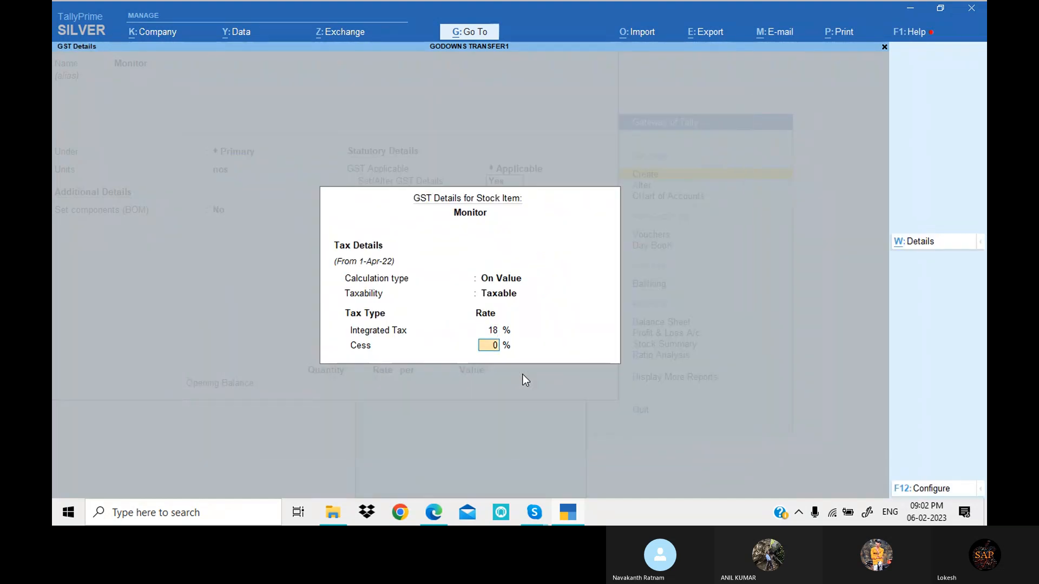
{"action": "key", "text": "Return"}
{"action": "key", "text": "Return"}
{"action": "key", "text": "Return"}
- Copy the name Processor (Athlon) from the PDF exercise in Edge into a new TallyPrime stock item under Primary with units nos
{"action": "key", "text": "alt+Tab"}
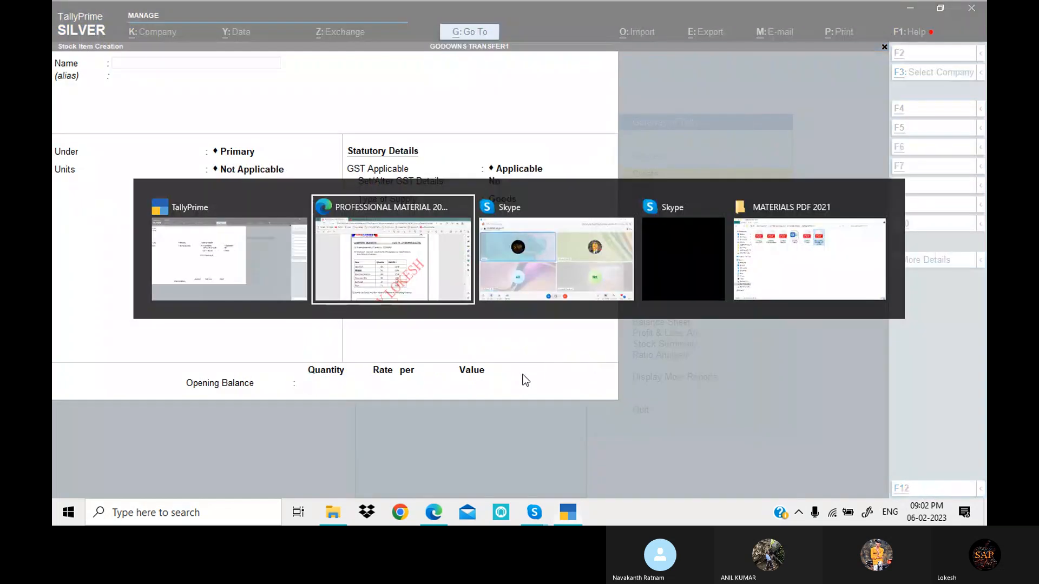
{"action": "left_click_drag", "start_coordinate": [288, 340], "coordinate": [381, 341]}
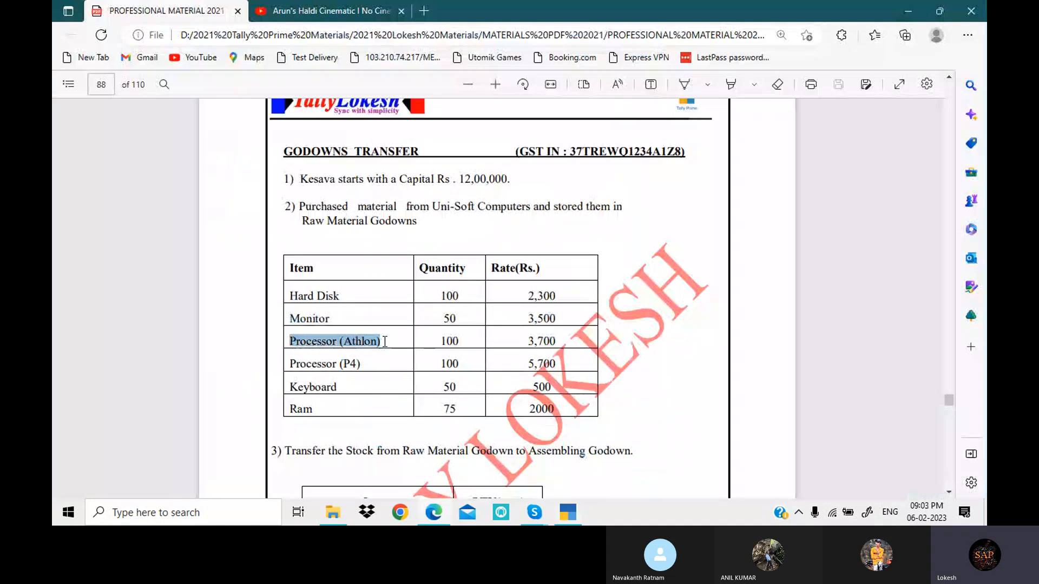
{"action": "left_click", "coordinate": [565, 513]}
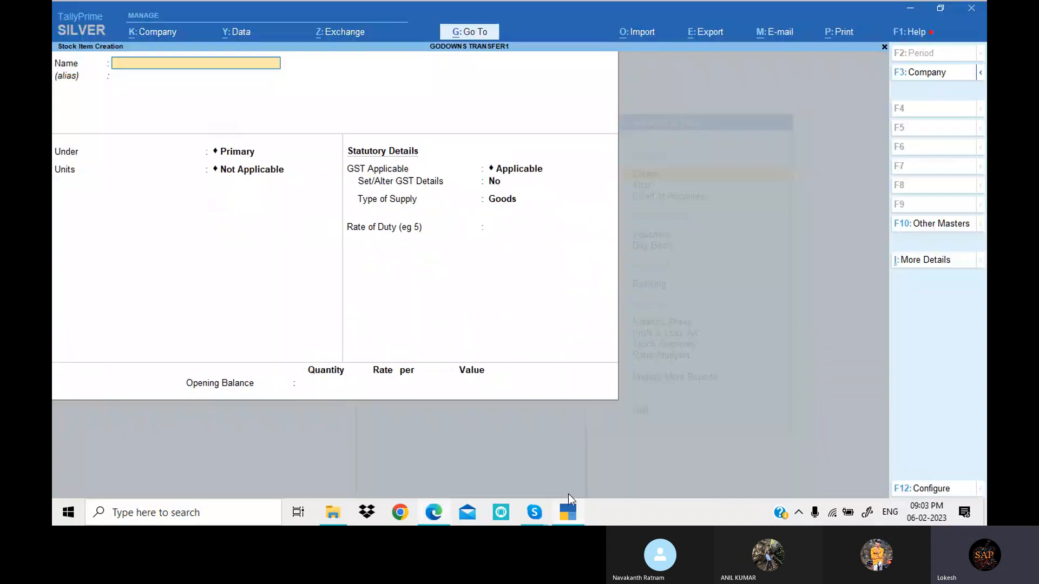
{"action": "key", "text": "ctrl+alt+v"}
{"action": "key", "text": "Return"}
{"action": "key", "text": "Return"}
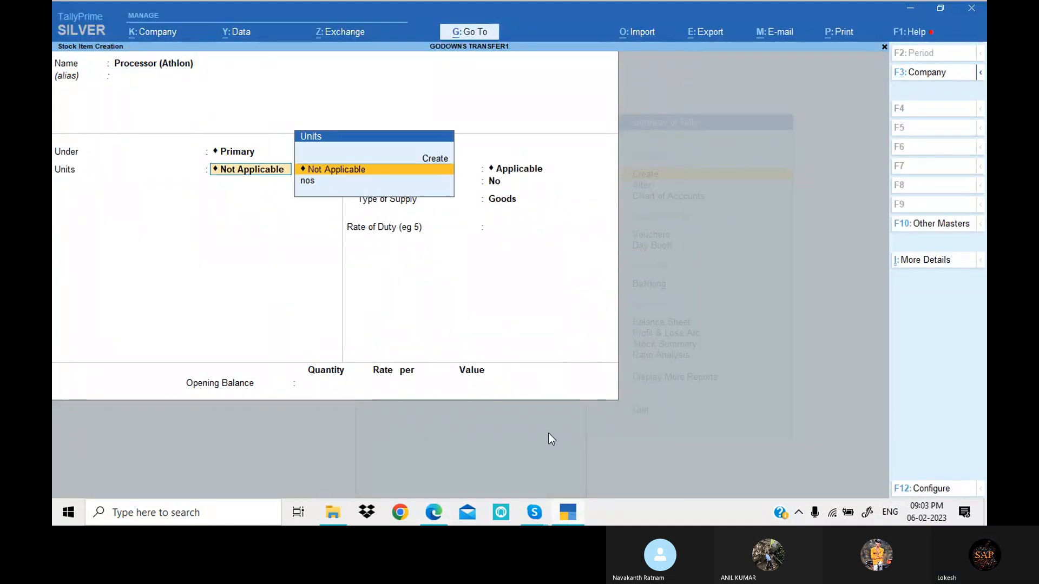
{"action": "key", "text": "Down"}
- Turn on GST details for Processor (Athlon) and enter a taxable tax rate history line from 1-Apr-22 with HSN/SAC 2364
{"action": "key", "text": "Return"}
{"action": "key", "text": "Return"}
{"action": "type", "text": "y"}
{"action": "key", "text": "Return"}
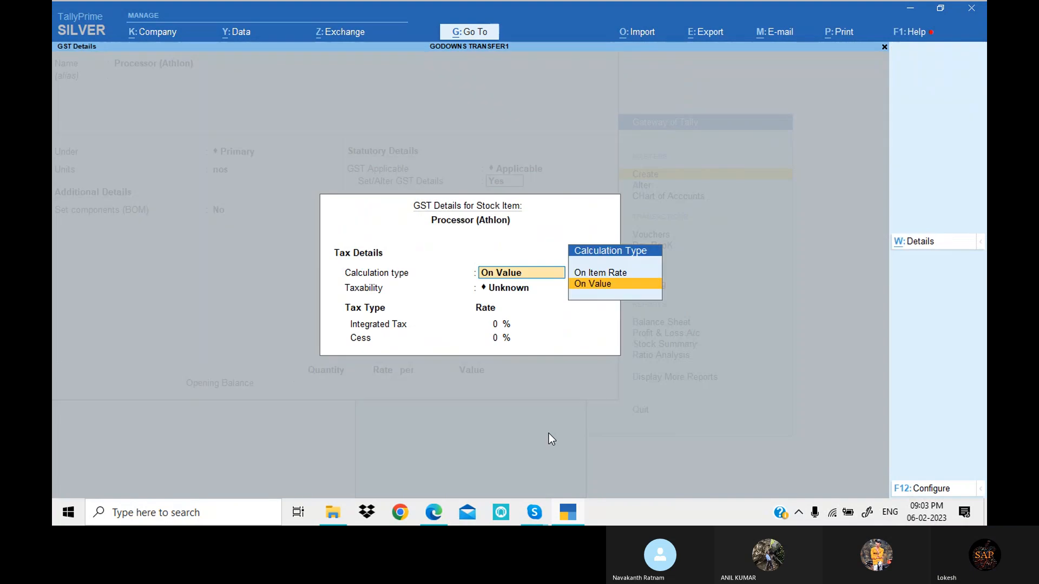
{"action": "key", "text": "alt+l"}
{"action": "type", "text": "1-4"}
{"action": "key", "text": "Return"}
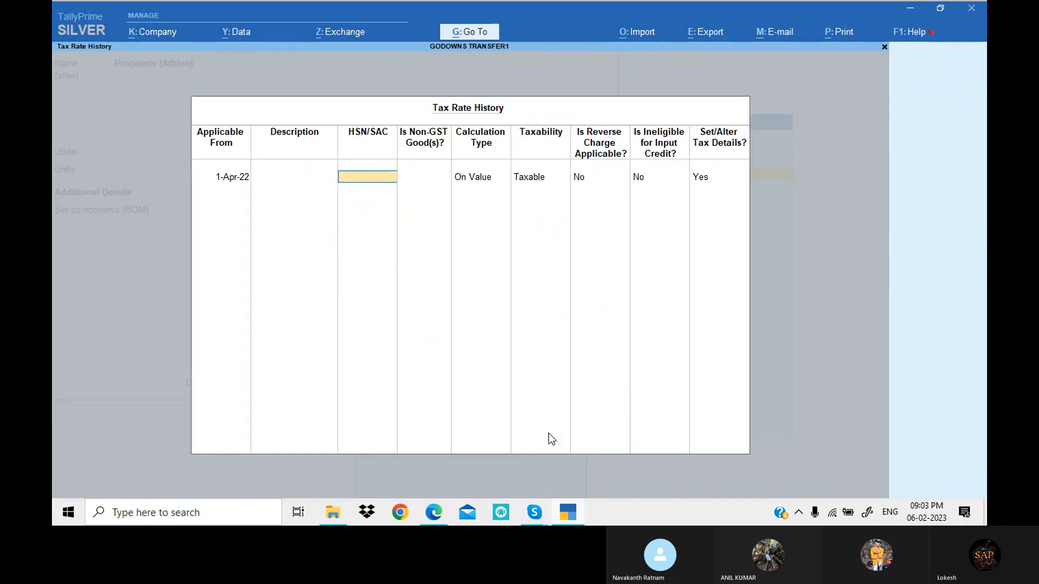
- Set Processor (Athlon)'s integrated tax rate to 18% and save the stock item
{"action": "key", "text": "Return"}
{"action": "key", "text": "Return"}
{"action": "key", "text": "Return"}
{"action": "key", "text": "Return"}
{"action": "key", "text": "Return"}
{"action": "key", "text": "Return"}
{"action": "key", "text": "Return"}
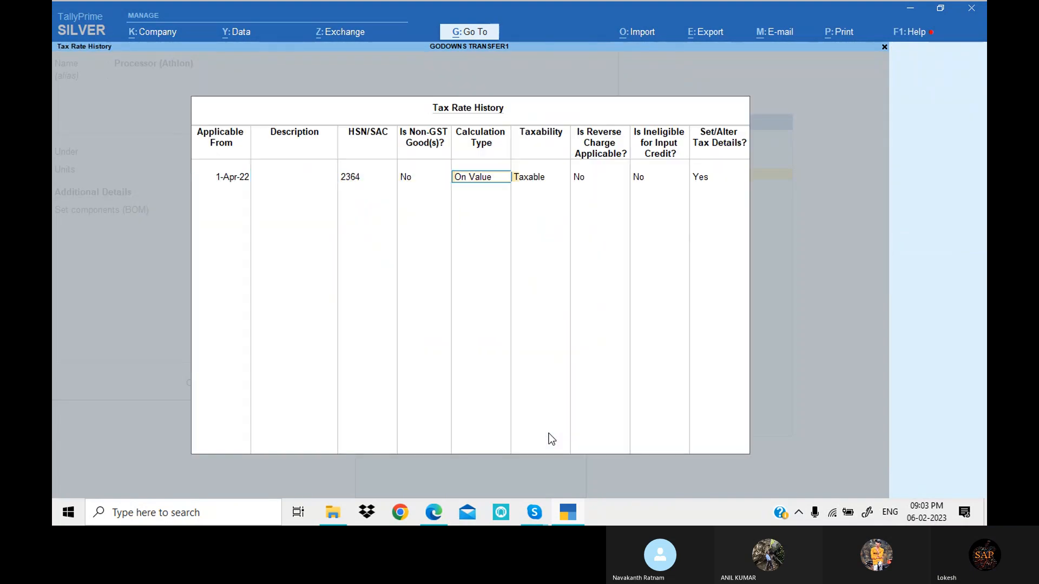
{"action": "type", "text": "18"}
{"action": "key", "text": "Return"}
{"action": "key", "text": "Return"}
{"action": "key", "text": "Return"}
{"action": "key", "text": "Return"}
{"action": "key", "text": "Return"}
{"action": "key", "text": "Return"}
{"action": "key", "text": "Return"}
{"action": "key", "text": "Return"}
{"action": "key", "text": "Return"}
{"action": "key", "text": "Return"}
{"action": "key", "text": "Return"}
{"action": "key", "text": "Return"}
{"action": "key", "text": "Return"}
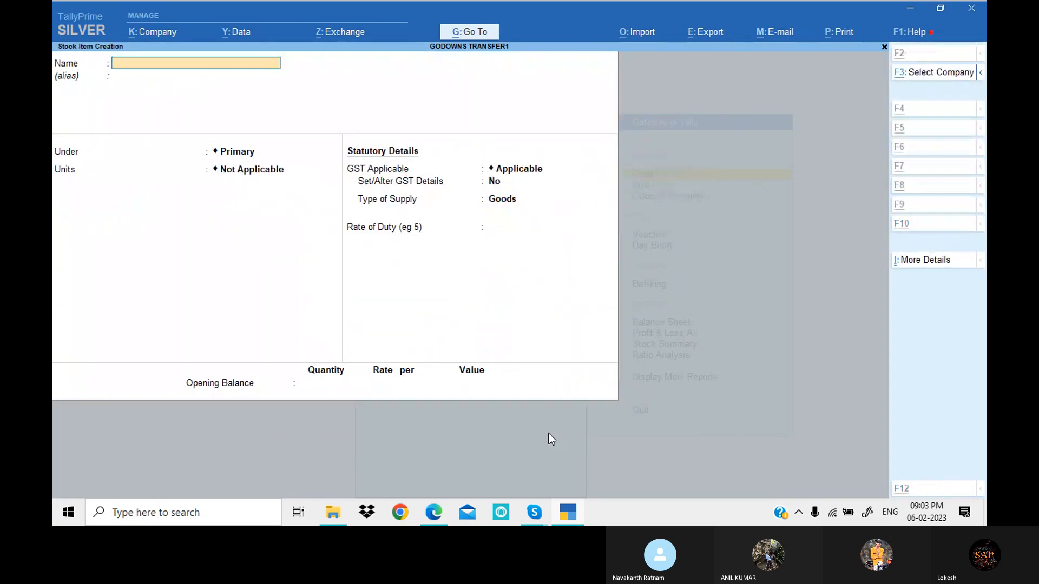
- Switch to the PDF exercise in Edge and copy the item name Processor (P4)
{"action": "key", "text": "alt+Tab"}
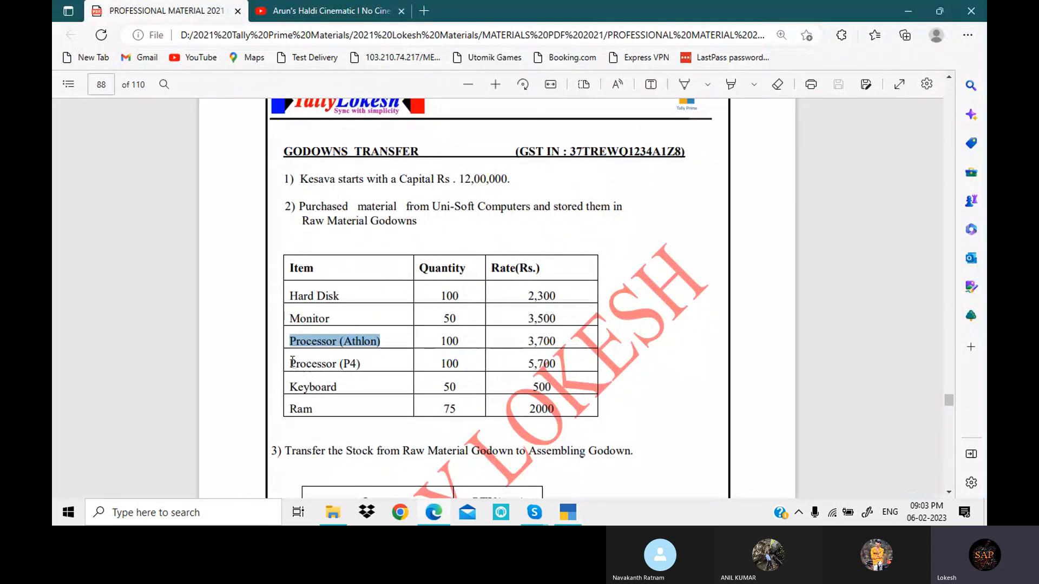
{"action": "left_click_drag", "start_coordinate": [291, 363], "coordinate": [355, 364]}
{"action": "right_click", "coordinate": [360, 363]}
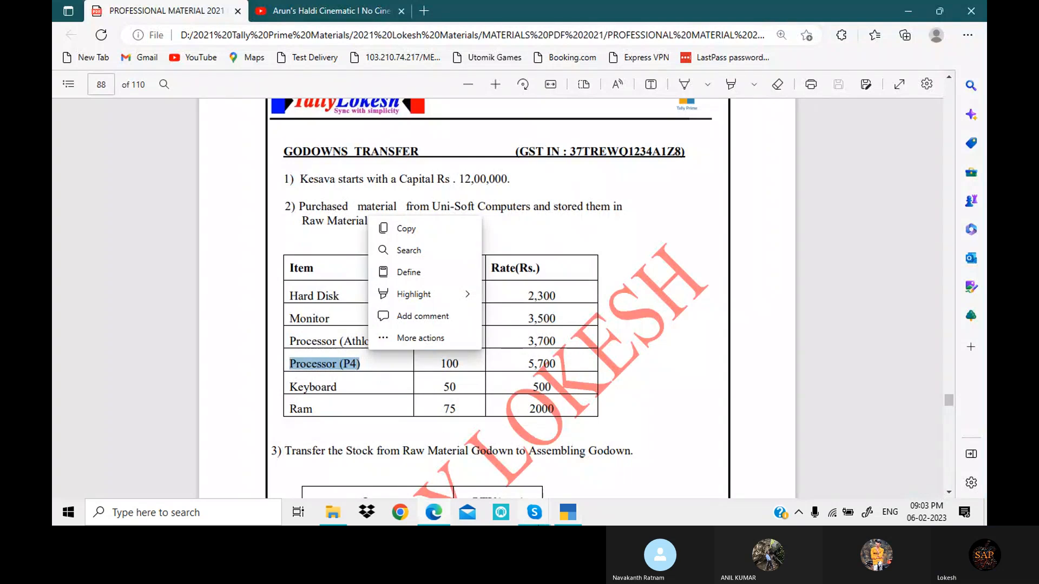
{"action": "left_click", "coordinate": [389, 224]}
{"action": "key", "text": "alt+Tab"}
{"action": "key", "text": "ctrl+v"}
{"action": "key", "text": "Return"}
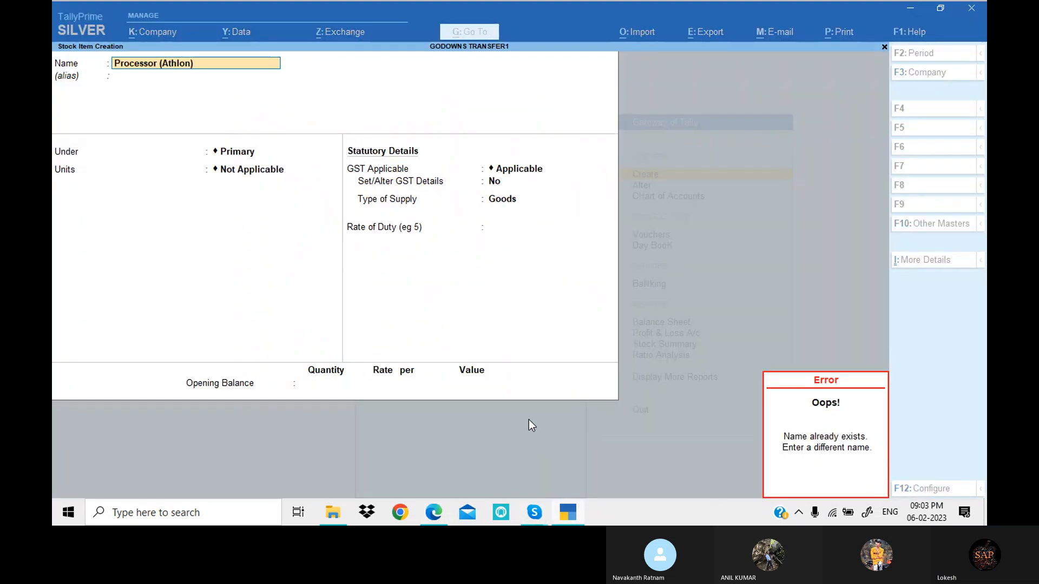
{"action": "key", "text": "Escape"}
{"action": "key", "text": "Escape"}
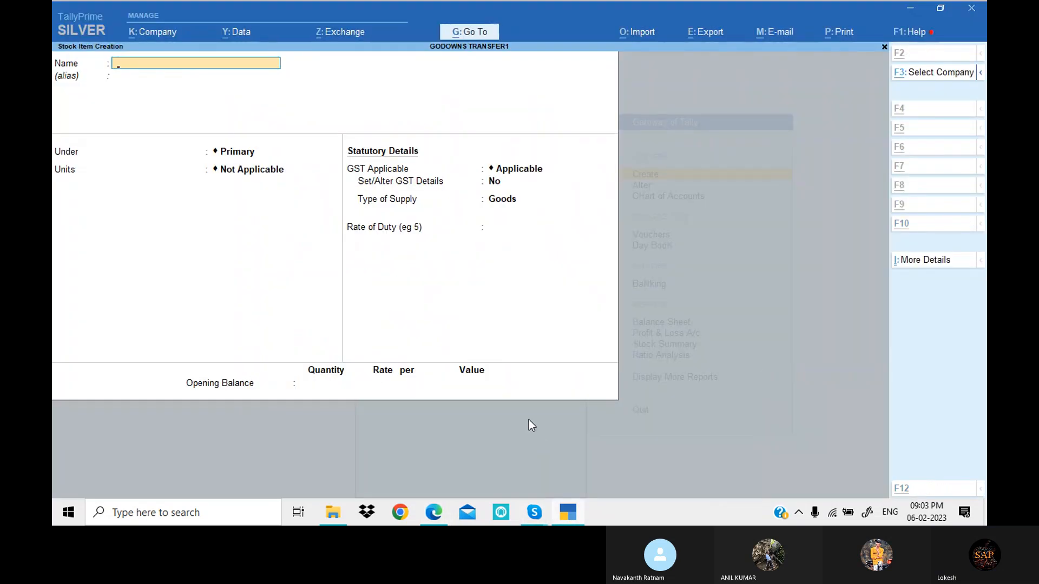
- Create the stock item Processor (P4) under Primary in TallyPrime, using the name copied from Edge and units nos
{"action": "key", "text": "alt+Tab"}
{"action": "key", "text": "alt+Tab"}
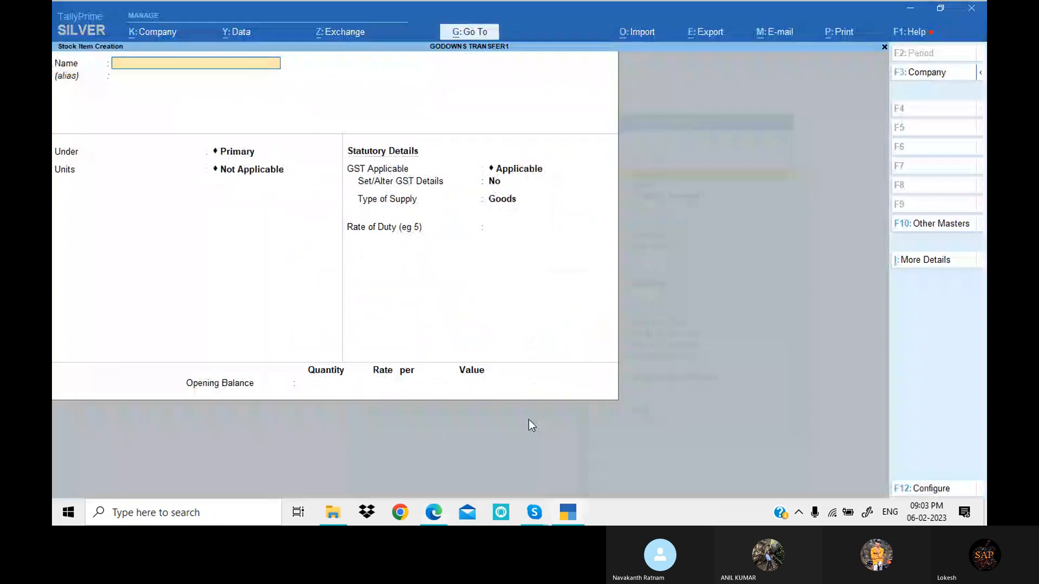
{"action": "key", "text": "ctrl+v"}
{"action": "key", "text": "Return"}
{"action": "key", "text": "Return"}
{"action": "key", "text": "Return"}
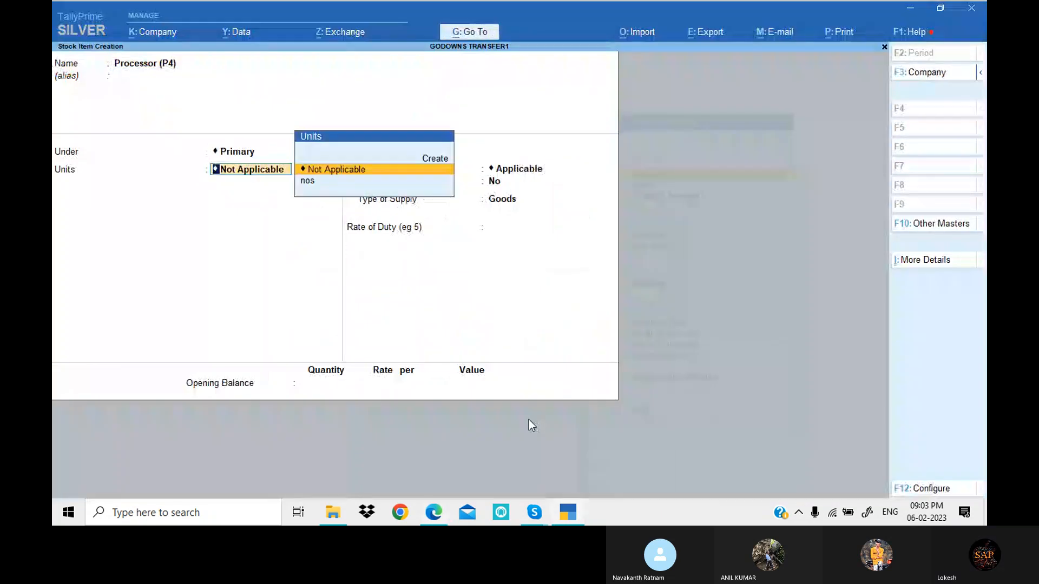
{"action": "key", "text": "Down"}
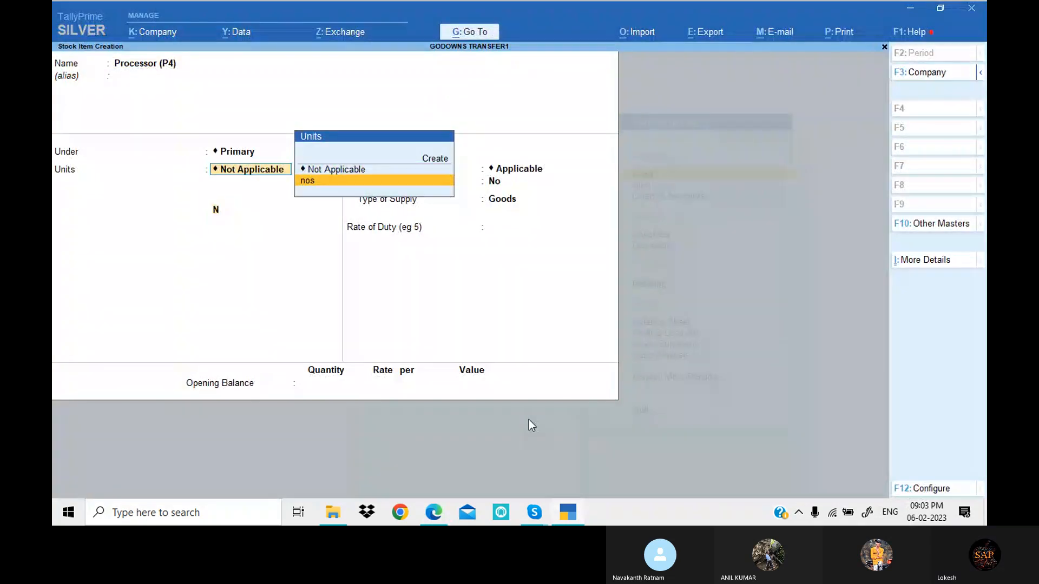
{"action": "key", "text": "Return"}
{"action": "key", "text": "Return"}
{"action": "key", "text": "Return"}
- Turn on GST details for Processor (P4) and enter a taxable tax rate history line from 1-Apr-22 with HSN/SAC 2587
{"action": "type", "text": "y"}
{"action": "key", "text": "Return"}
{"action": "key", "text": "alt+l"}
{"action": "type", "text": "1"}
{"action": "type", "text": "-4"}
{"action": "key", "text": "Return"}
{"action": "key", "text": "Return"}
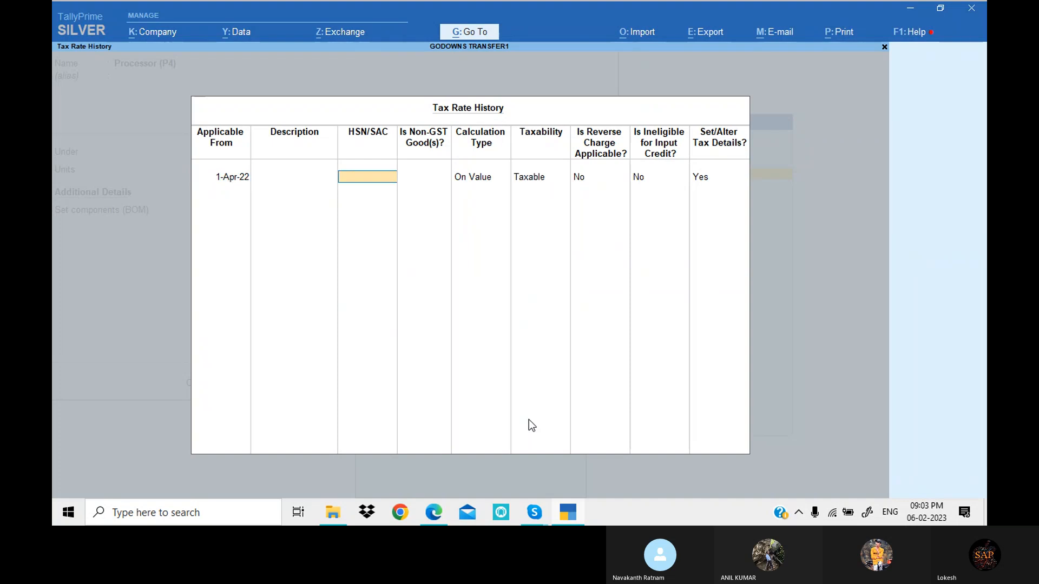
{"action": "type", "text": "2507"}
{"action": "key", "text": "Return"}
{"action": "key", "text": "Return"}
{"action": "key", "text": "Return"}
{"action": "key", "text": "Return"}
{"action": "key", "text": "Return"}
{"action": "key", "text": "Return"}
{"action": "key", "text": "Return"}
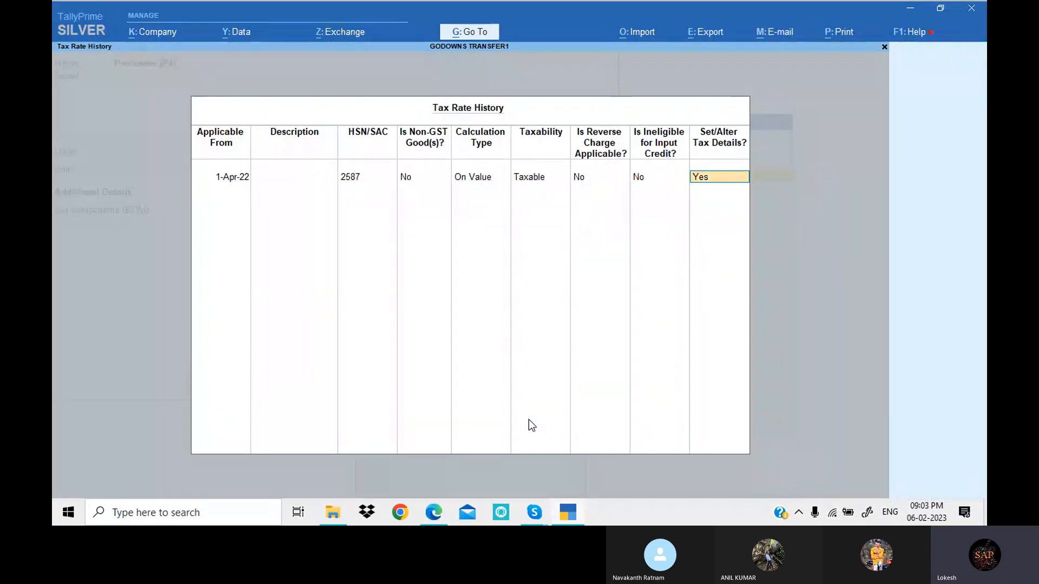
- Set Processor (P4)'s integrated tax rate to 18% and save the stock item
{"action": "type", "text": "18"}
{"action": "key", "text": "Return"}
{"action": "key", "text": "Return"}
{"action": "key", "text": "Return"}
{"action": "key", "text": "Return"}
{"action": "key", "text": "Return"}
{"action": "key", "text": "Return"}
{"action": "key", "text": "Return"}
{"action": "key", "text": "Return"}
{"action": "key", "text": "Return"}
{"action": "key", "text": "Return"}
{"action": "key", "text": "Return"}
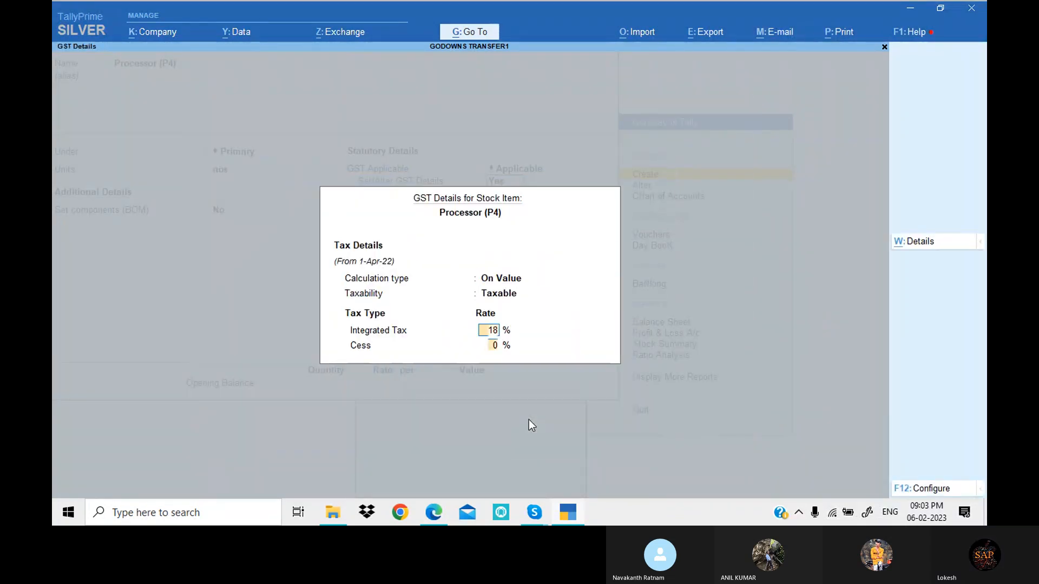
{"action": "key", "text": "Return"}
{"action": "key", "text": "Return"}
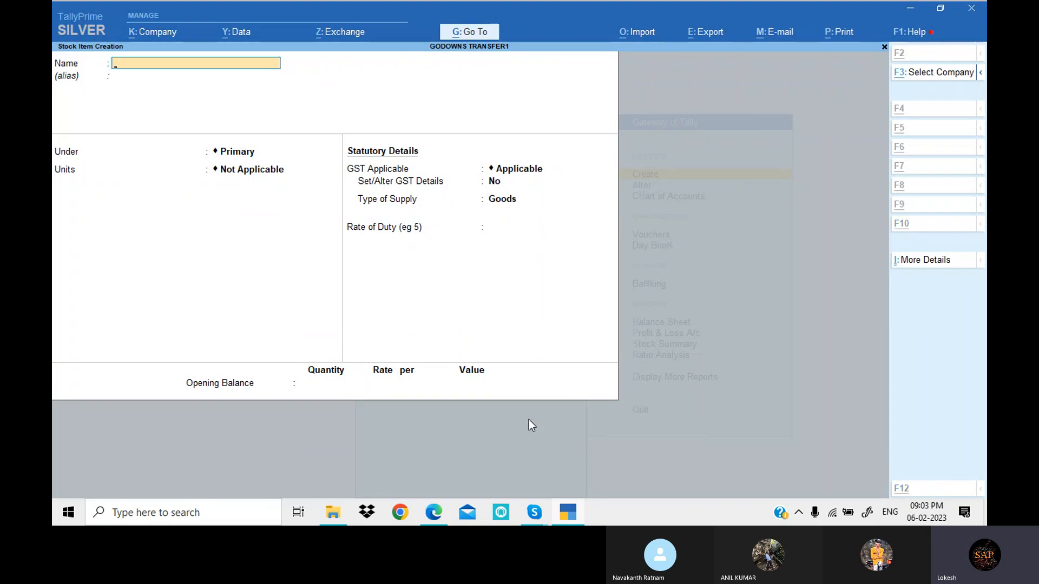
- Copy the item name Keyboard from the PDF in Edge and start a TallyPrime stock item with it under Primary, units nos
{"action": "key", "text": "alt+Tab"}
{"action": "left_click_drag", "start_coordinate": [289, 386], "coordinate": [316, 387]}
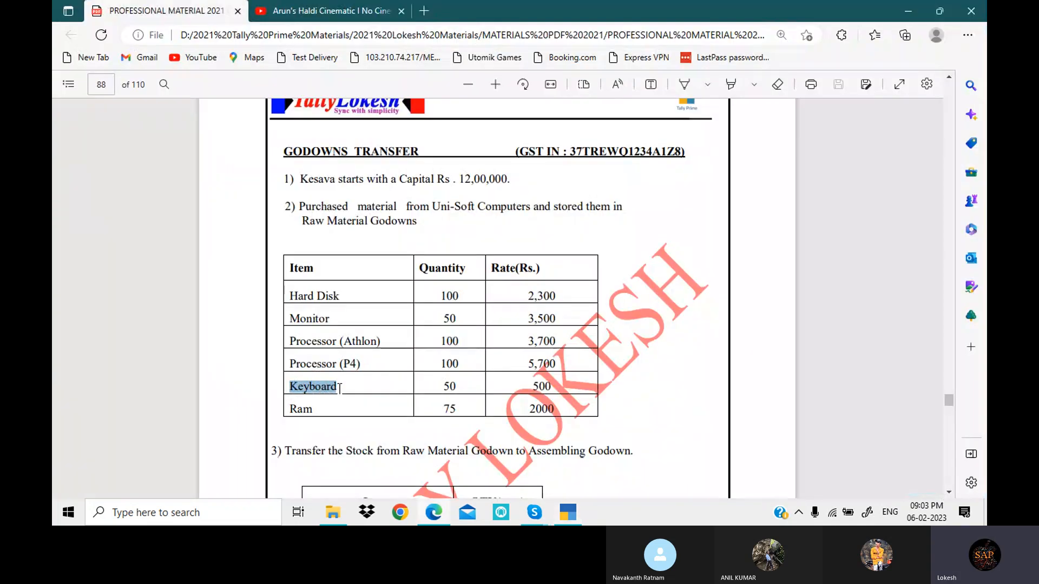
{"action": "left_click", "coordinate": [567, 517]}
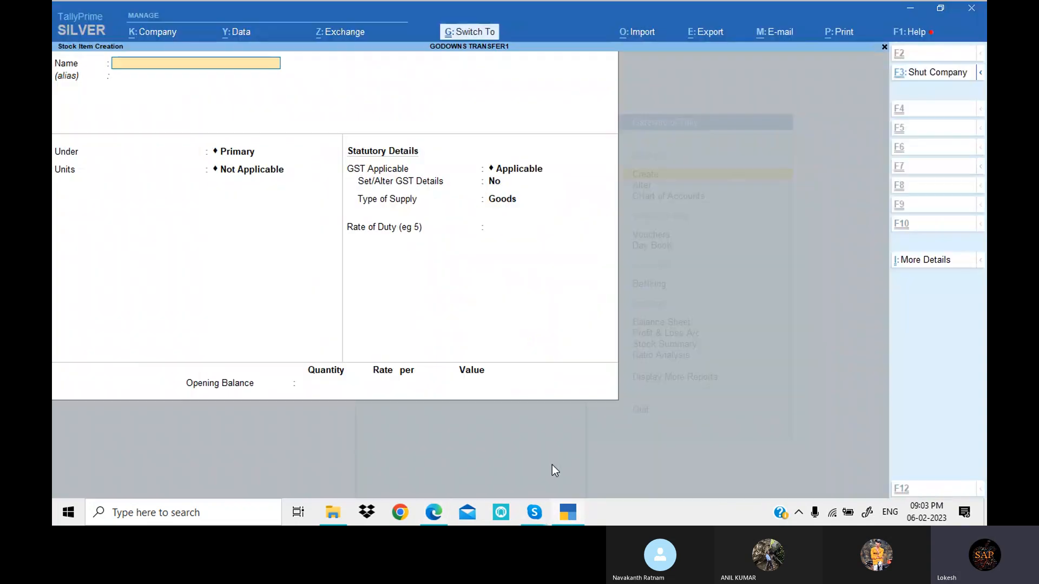
{"action": "key", "text": "Return"}
{"action": "key", "text": "Return"}
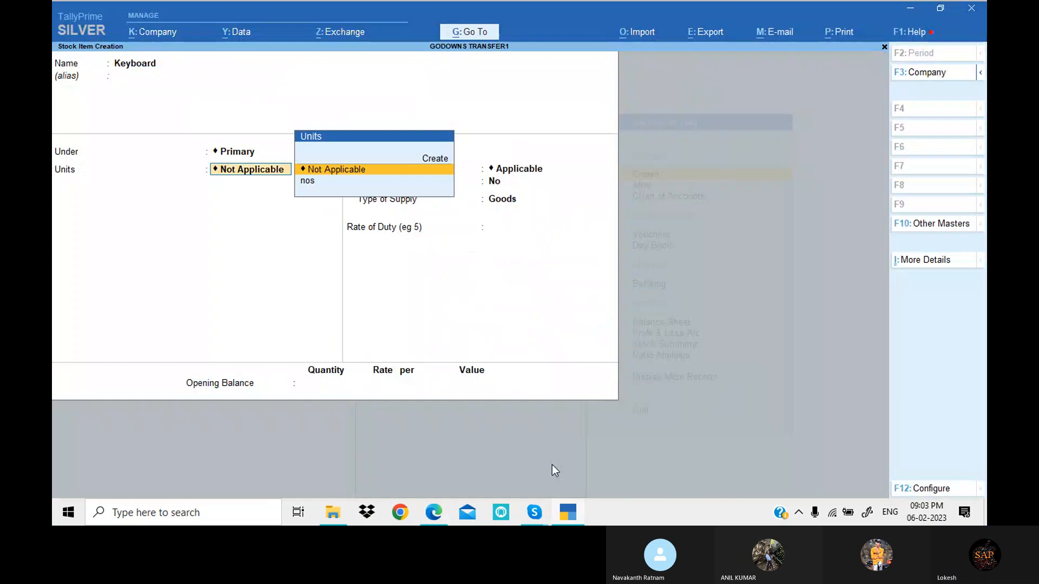
{"action": "key", "text": "Down"}
{"action": "key", "text": "Return"}
{"action": "key", "text": "Return"}
{"action": "key", "text": "Return"}
- Turn on GST details for Keyboard and enter a taxable tax rate history line from 1-Apr-22 with HSN/SAC 3214
{"action": "type", "text": "y"}
{"action": "key", "text": "Return"}
{"action": "key", "text": "alt+l"}
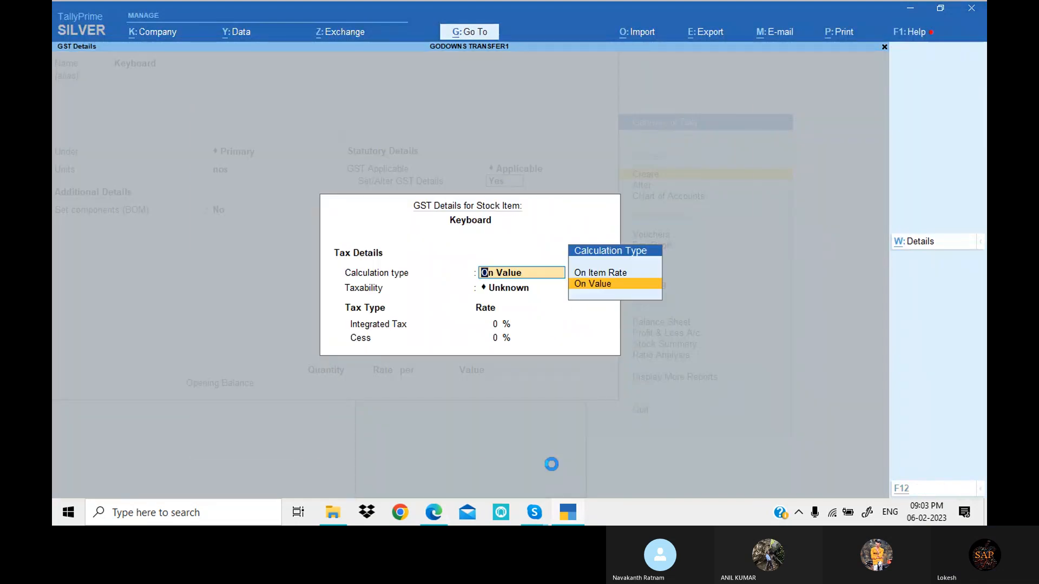
{"action": "type", "text": "1-4"}
{"action": "key", "text": "Return"}
{"action": "key", "text": "Return"}
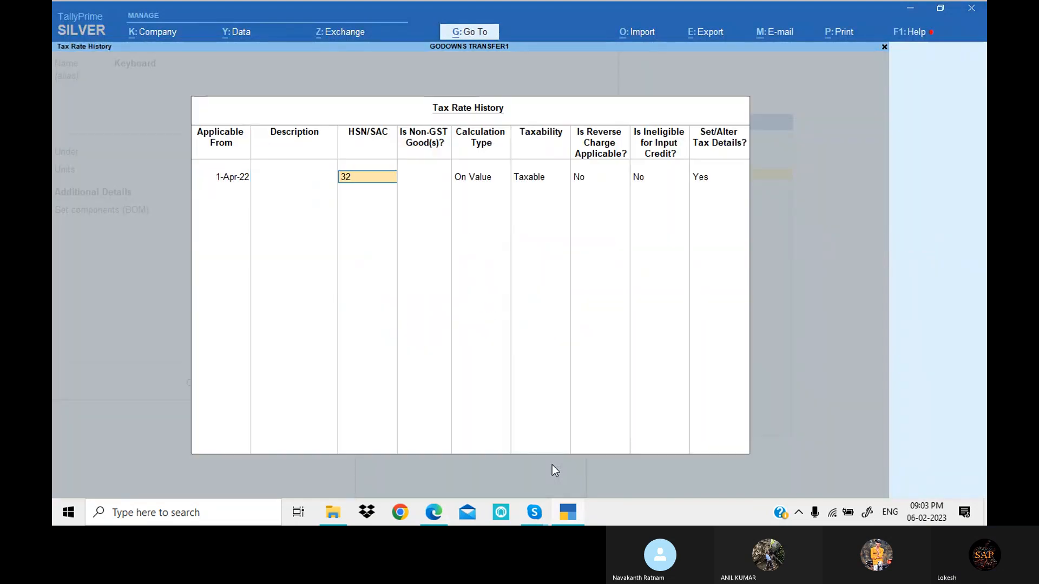
- Set Keyboard's integrated tax rate to 18% and save the stock item
{"action": "key", "text": "Return"}
{"action": "key", "text": "Return"}
{"action": "key", "text": "Return"}
{"action": "key", "text": "Return"}
{"action": "key", "text": "Return"}
{"action": "key", "text": "Return"}
{"action": "type", "text": "1"}
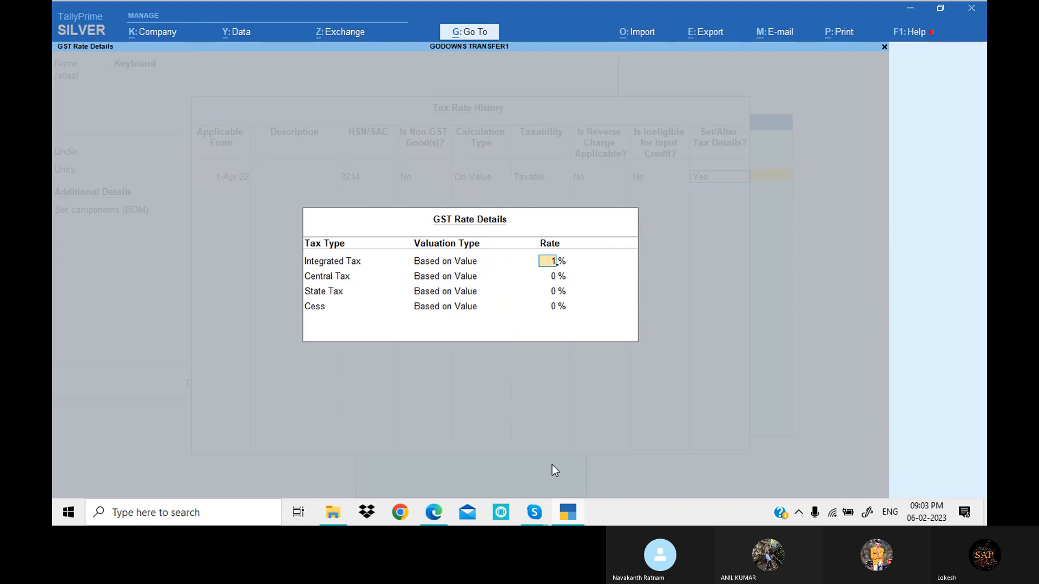
{"action": "type", "text": "8"}
{"action": "key", "text": "Return"}
{"action": "key", "text": "Return"}
{"action": "key", "text": "Return"}
{"action": "key", "text": "Return"}
{"action": "key", "text": "Return"}
{"action": "key", "text": "Return"}
{"action": "key", "text": "Return"}
{"action": "key", "text": "Return"}
{"action": "key", "text": "Return"}
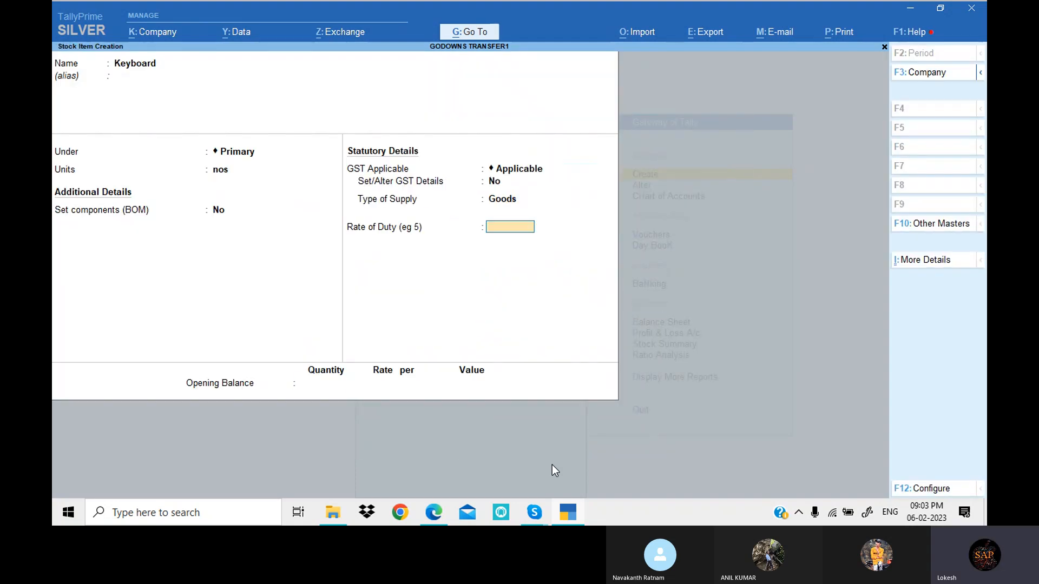
{"action": "key", "text": "Return"}
{"action": "key", "text": "Return"}
- Copy the item name Ram from the PDF in Edge and start a TallyPrime stock item with it under Primary, units nos
{"action": "key", "text": "alt+Tab"}
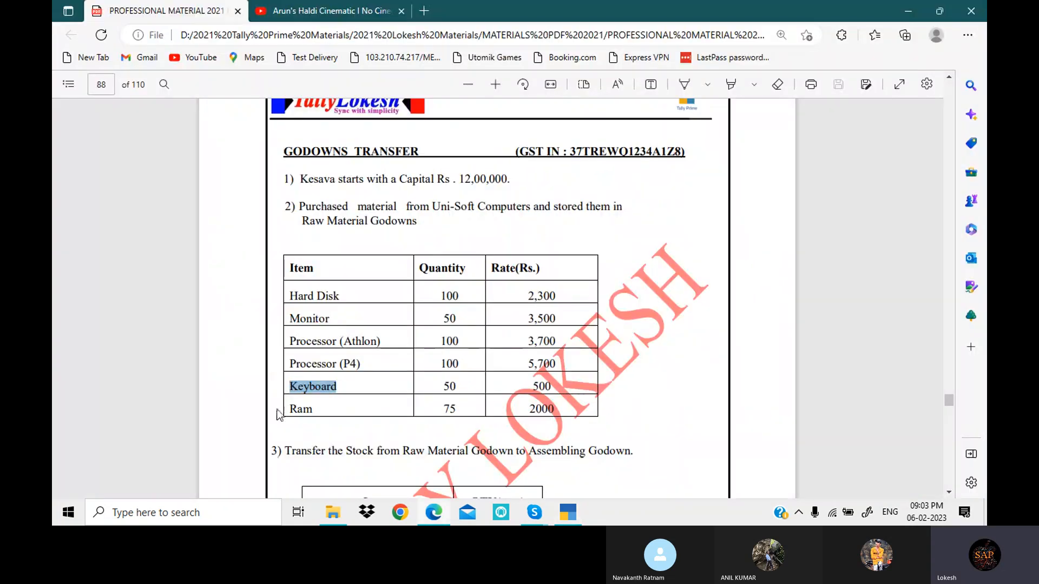
{"action": "left_click_drag", "start_coordinate": [289, 409], "coordinate": [313, 407]}
{"action": "key", "text": "ctrl+c"}
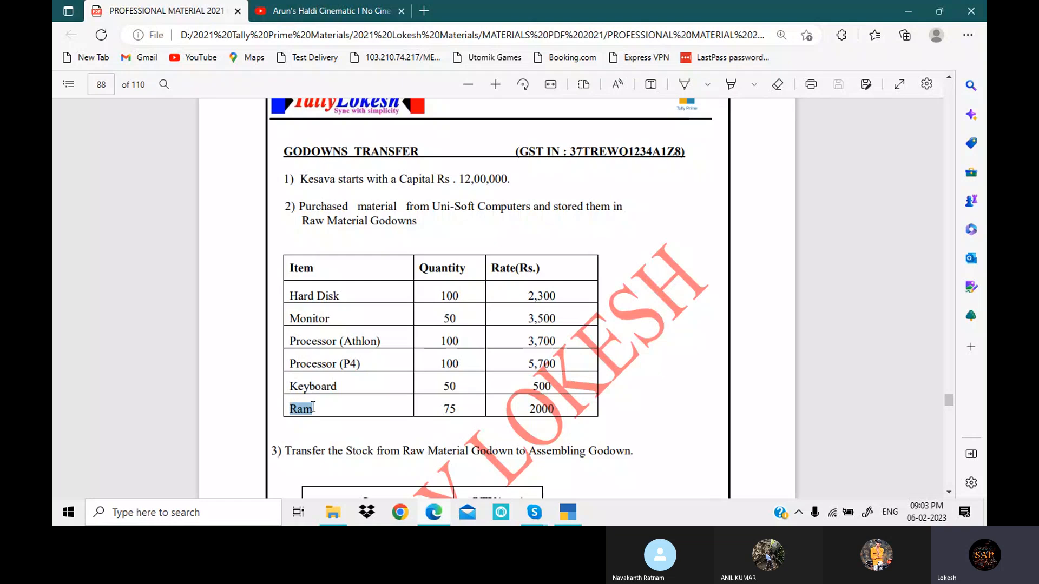
{"action": "left_click", "coordinate": [567, 515]}
{"action": "key", "text": "ctrl+v"}
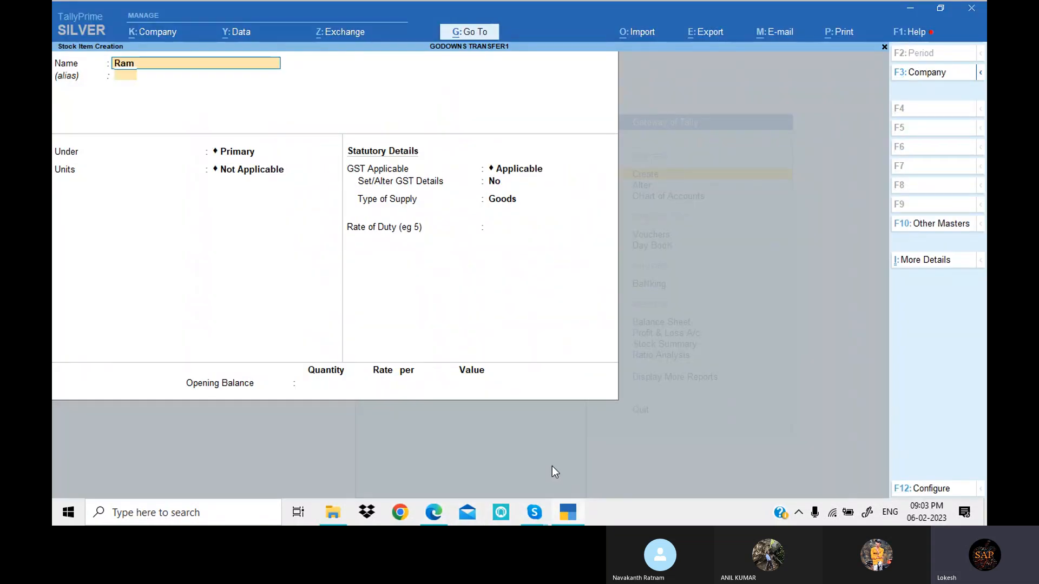
{"action": "key", "text": "Return"}
{"action": "key", "text": "Return"}
{"action": "key", "text": "Return"}
{"action": "key", "text": "Down"}
- Turn on GST details for Ram and enter a taxable tax rate history line from 1-Apr-22 with HSN/SAC 2574
{"action": "key", "text": "Return"}
{"action": "key", "text": "Return"}
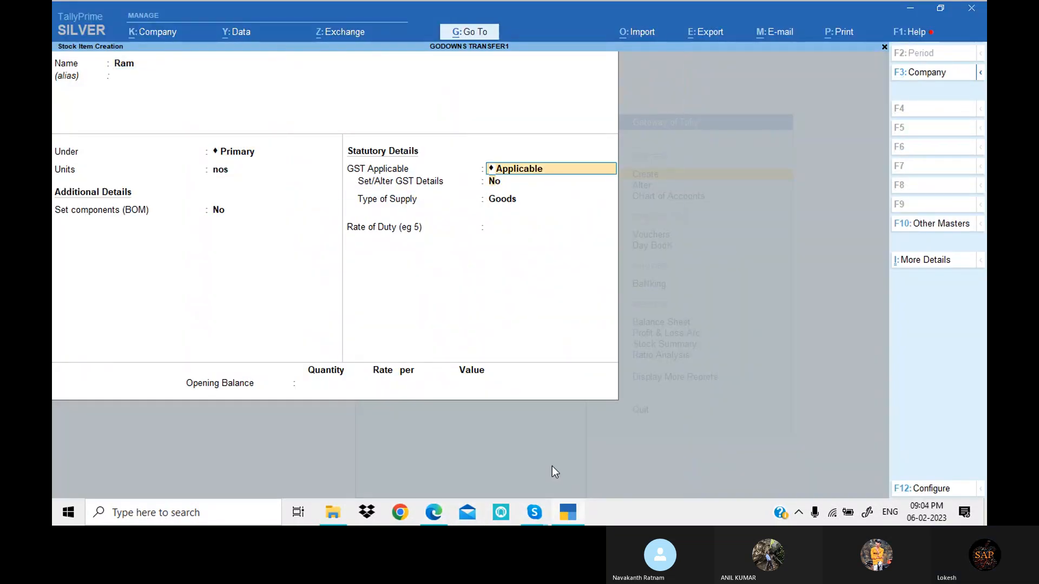
{"action": "key", "text": "Return"}
{"action": "type", "text": "y"}
{"action": "key", "text": "Return"}
{"action": "key", "text": "alt+l"}
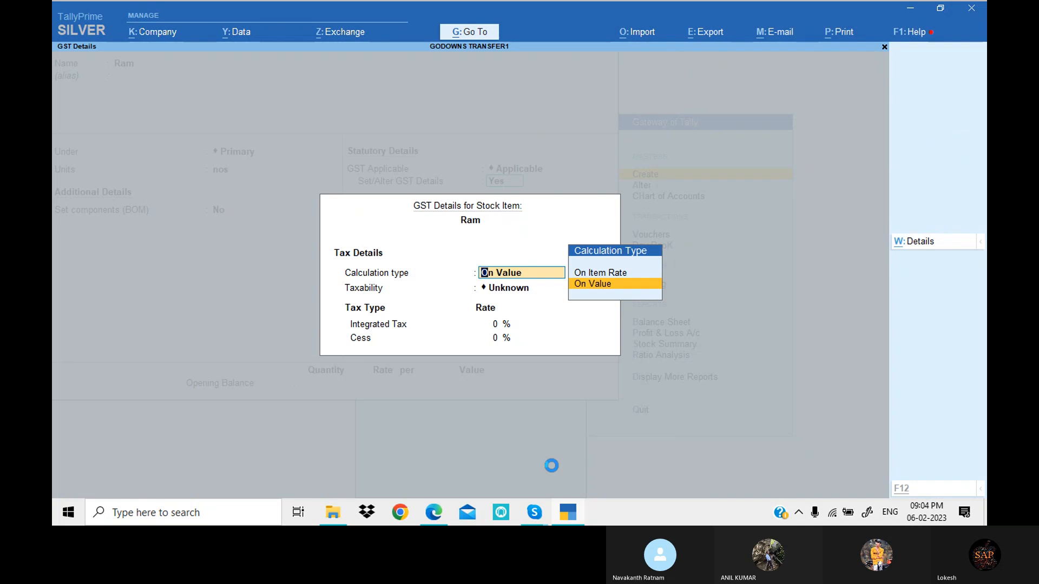
{"action": "type", "text": "1-4"}
{"action": "key", "text": "Return"}
{"action": "type", "text": "25"}
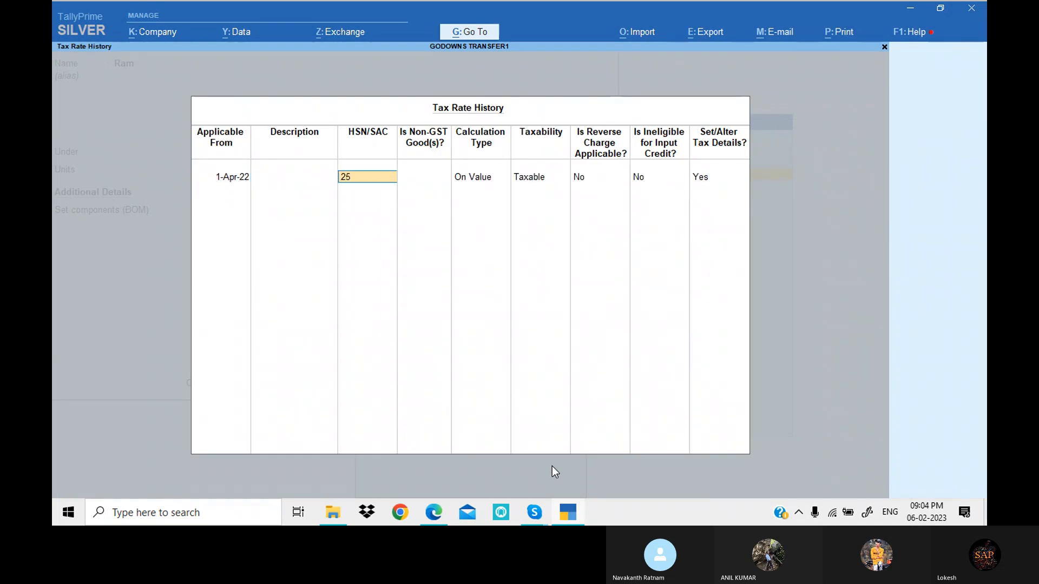
- Set Ram's integrated tax rate to 18% and save the stock item
{"action": "key", "text": "Return"}
{"action": "key", "text": "Return"}
{"action": "key", "text": "Return"}
{"action": "key", "text": "Return"}
{"action": "key", "text": "Return"}
{"action": "key", "text": "Return"}
{"action": "key", "text": "Return"}
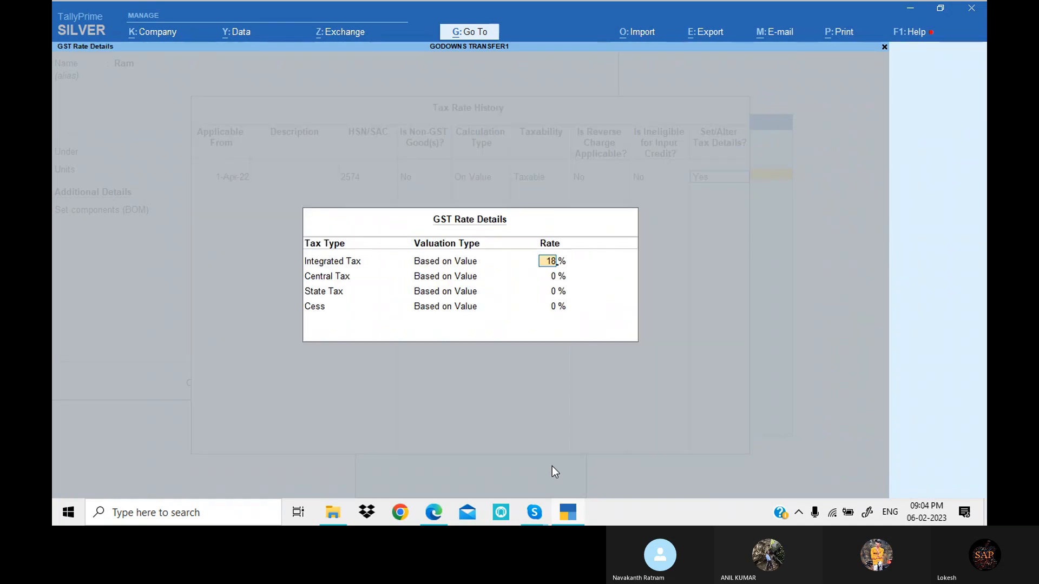
{"action": "type", "text": "18"}
{"action": "key", "text": "Return"}
{"action": "key", "text": "Return"}
{"action": "key", "text": "Return"}
{"action": "key", "text": "Return"}
{"action": "key", "text": "Return"}
{"action": "key", "text": "Return"}
{"action": "key", "text": "Return"}
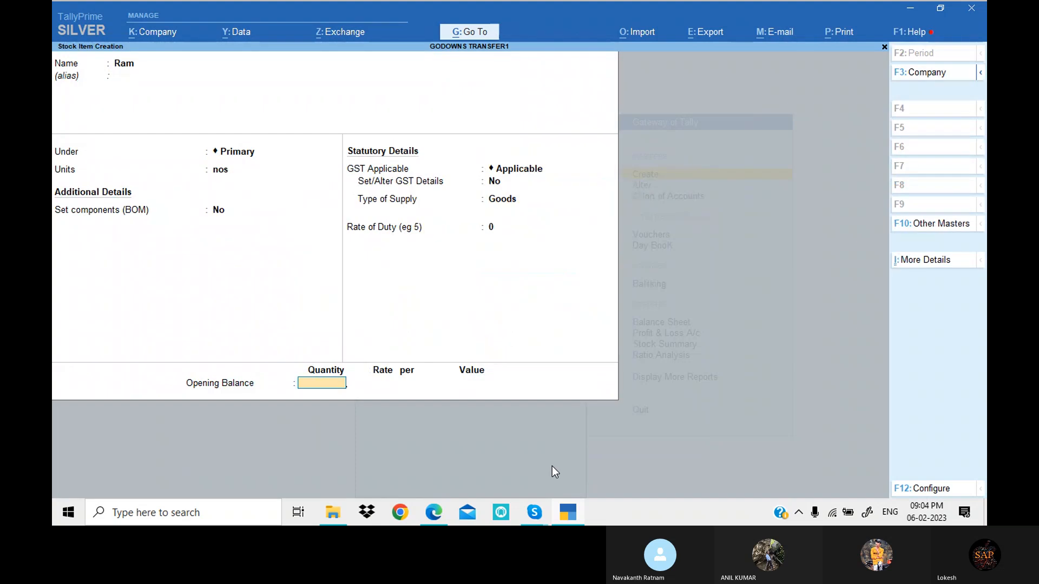
{"action": "key", "text": "Return"}
- Leave stock item creation and open voucher entry from the Gateway of Tally
{"action": "key", "text": "Return"}
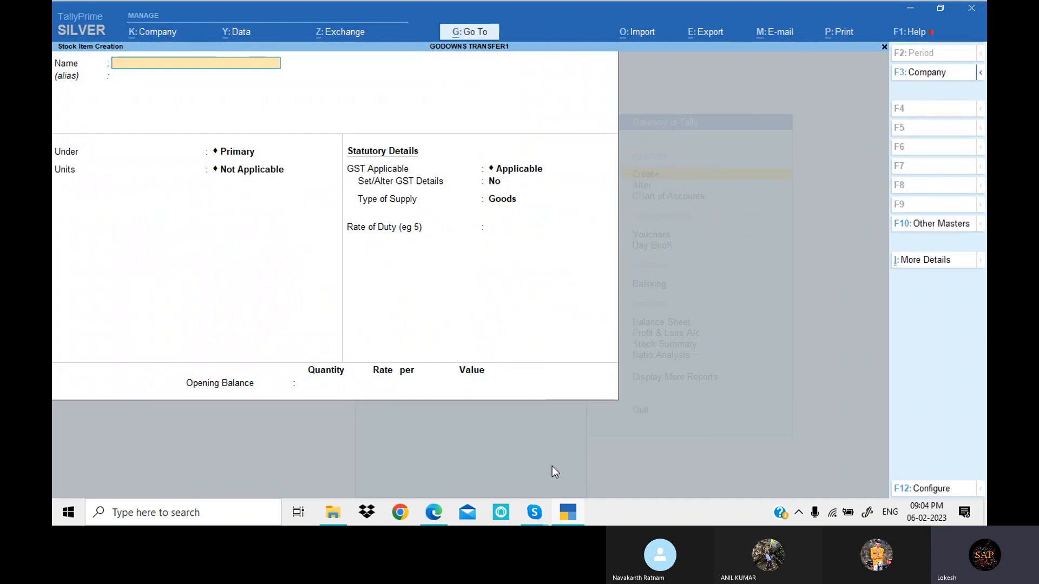
{"action": "key", "text": "Escape"}
{"action": "key", "text": "Return"}
{"action": "key", "text": "Escape"}
{"action": "key", "text": "Down"}
{"action": "key", "text": "Down"}
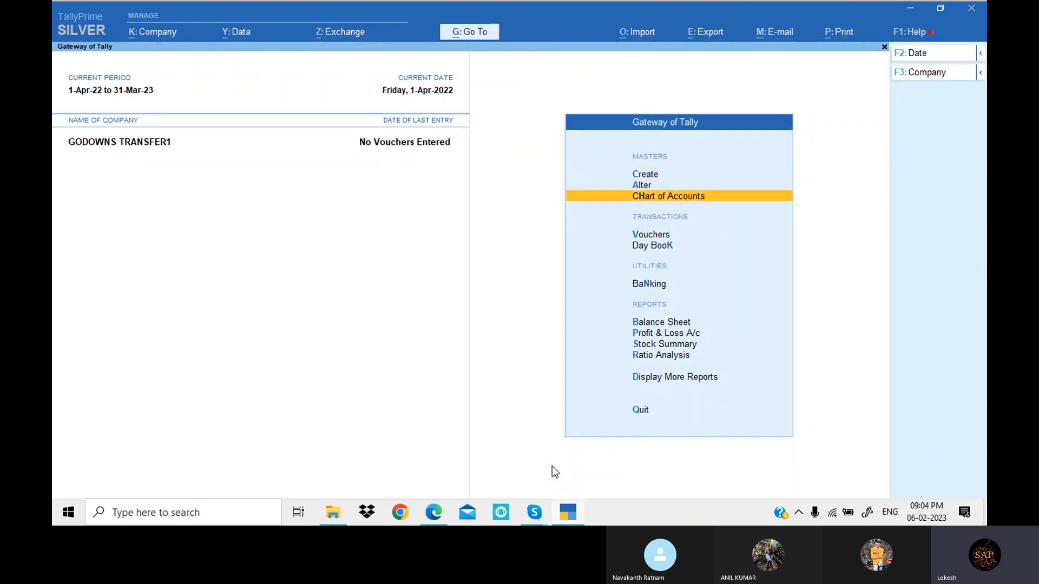
{"action": "key", "text": "Down"}
- Record a receipt voucher that credits Capital with 12,00,000 and debits Cash, and save it
{"action": "key", "text": "Return"}
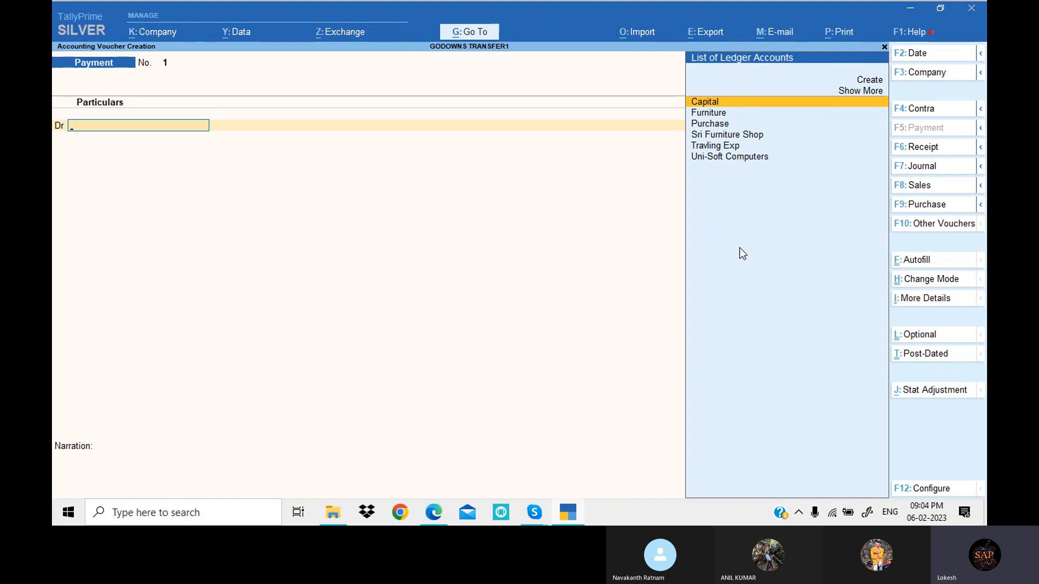
{"action": "left_click", "coordinate": [936, 144]}
{"action": "key", "text": "Return"}
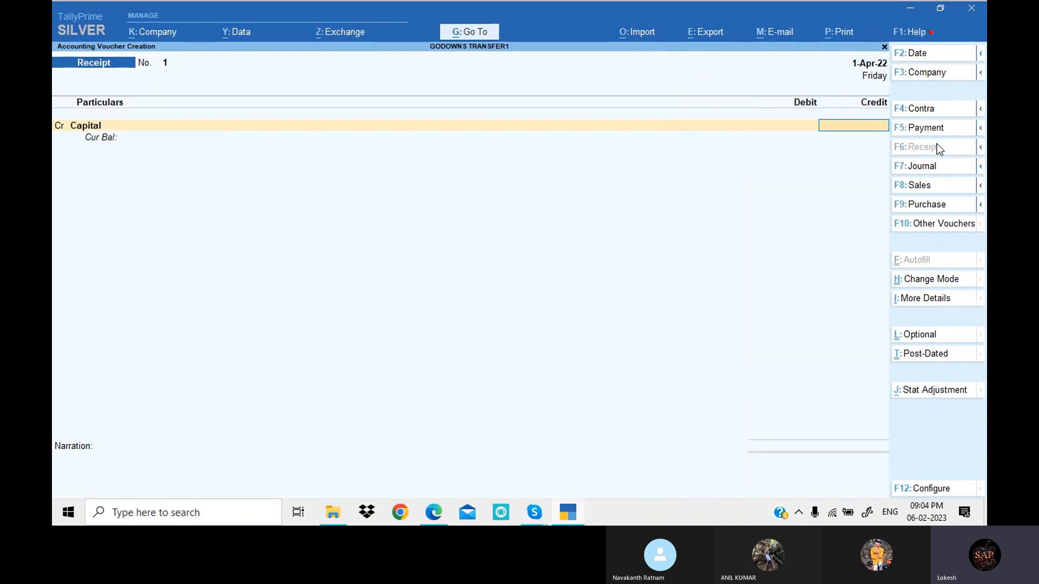
{"action": "key", "text": "alt+Tab"}
{"action": "key", "text": "alt+Tab"}
{"action": "type", "text": "1200000"}
{"action": "key", "text": "Return"}
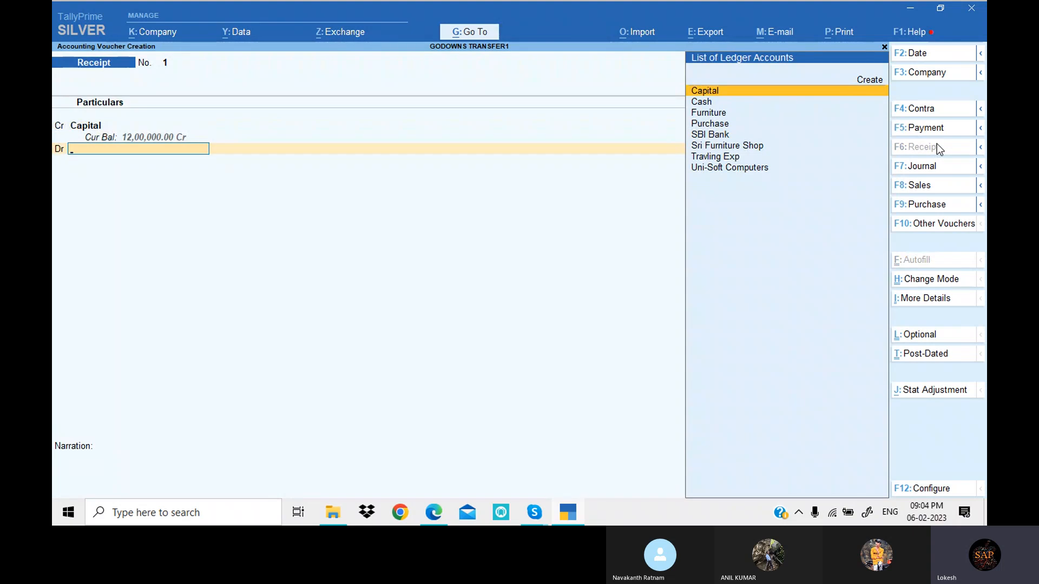
{"action": "key", "text": "Down"}
{"action": "key", "text": "Return"}
{"action": "key", "text": "Return"}
{"action": "key", "text": "Return"}
{"action": "key", "text": "Return"}
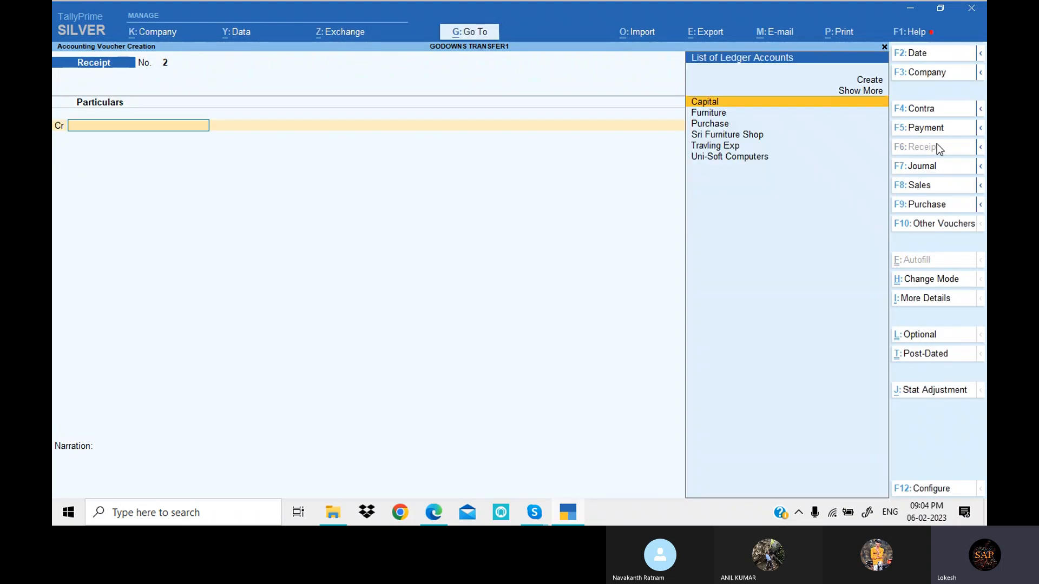
- Start a purchase voucher with Uni-Soft Computers as the party, accepting its party details, and Purchase as the purchase ledger
{"action": "left_click", "coordinate": [941, 206]}
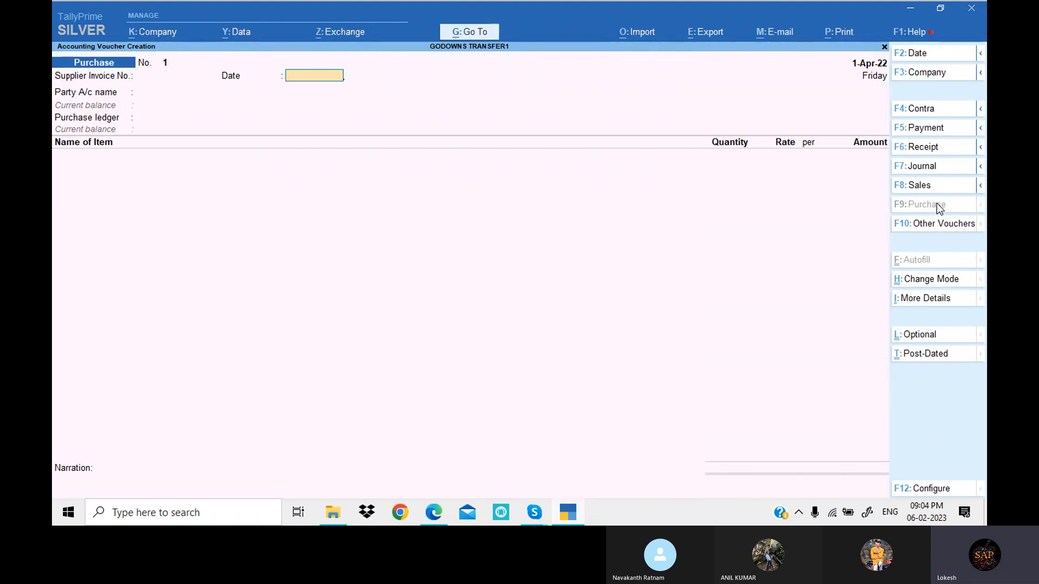
{"action": "key", "text": "Down"}
{"action": "key", "text": "Down"}
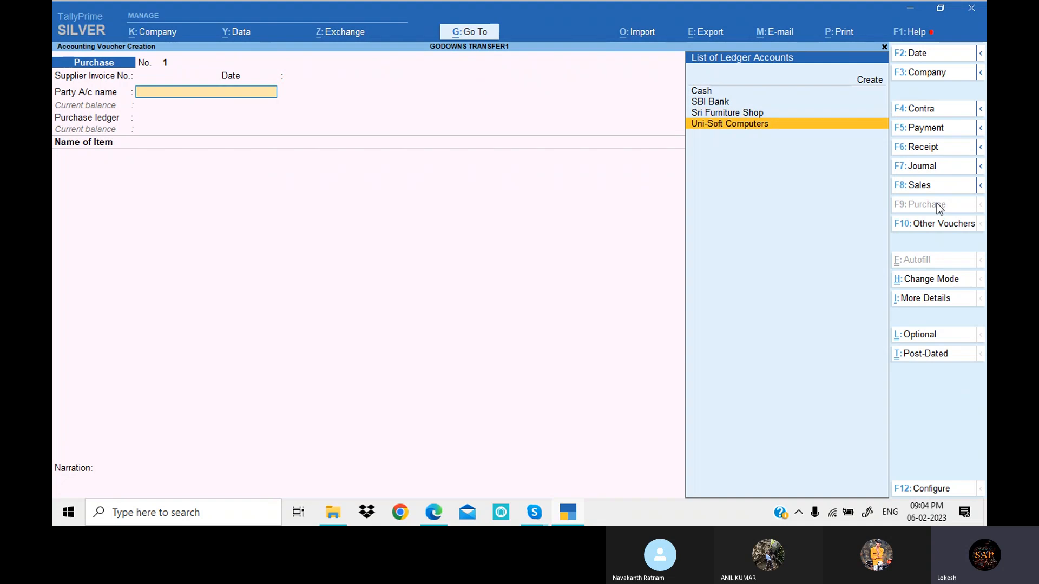
{"action": "key", "text": "Return"}
{"action": "key", "text": "Return"}
{"action": "key", "text": "Return"}
{"action": "key", "text": "Return"}
{"action": "key", "text": "Return"}
{"action": "key", "text": "Return"}
{"action": "key", "text": "Return"}
{"action": "key", "text": "Return"}
{"action": "key", "text": "Return"}
{"action": "key", "text": "Return"}
{"action": "key", "text": "Return"}
{"action": "key", "text": "Return"}
{"action": "key", "text": "Return"}
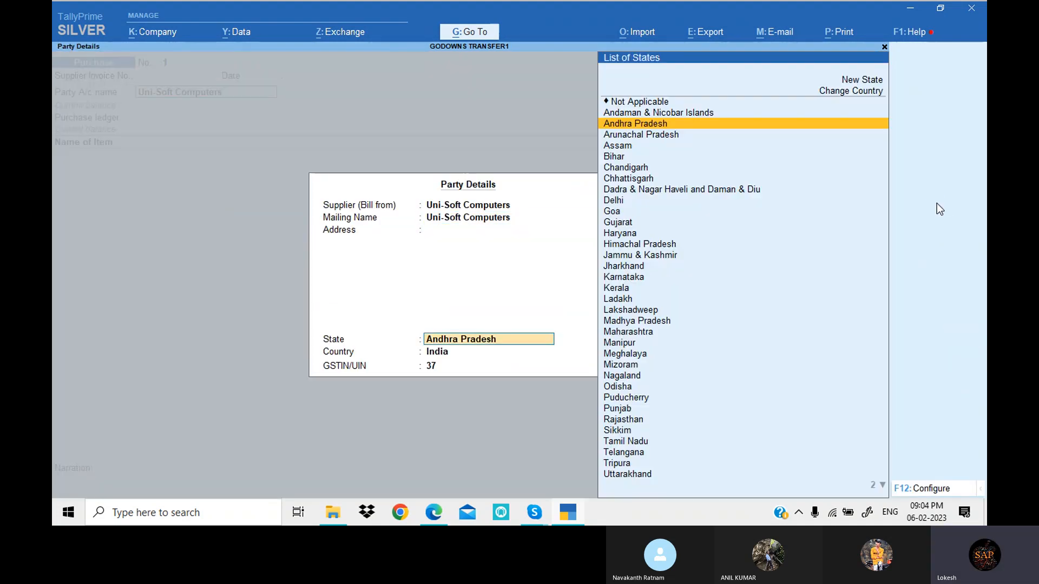
- Check the first purchased item in the PDF and add Hard Disk to the voucher, allocated to Raw Material Godowns
{"action": "key", "text": "Return"}
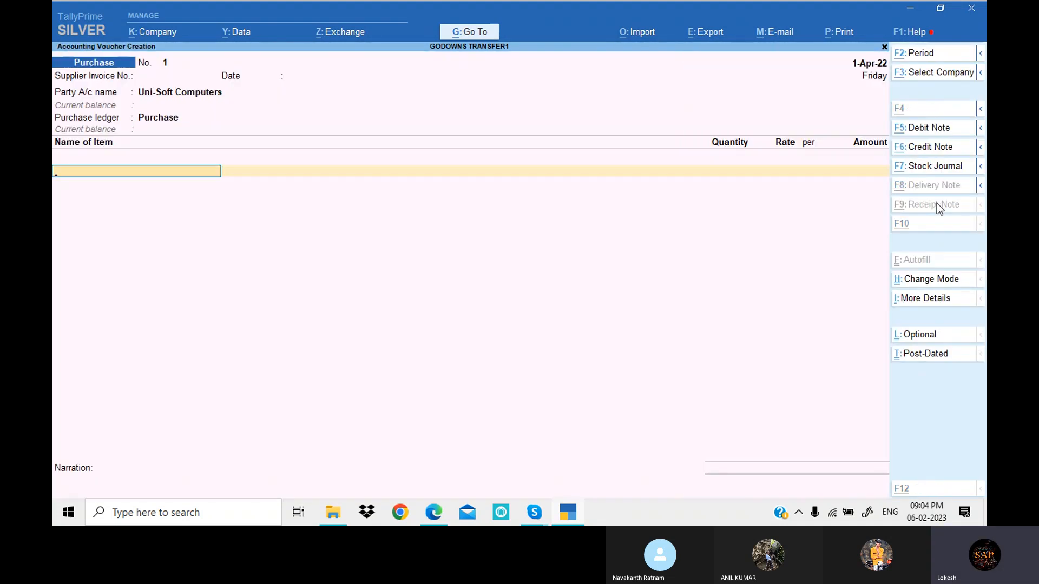
{"action": "key", "text": "alt+Tab"}
{"action": "key", "text": "alt+Tab"}
{"action": "key", "text": "Return"}
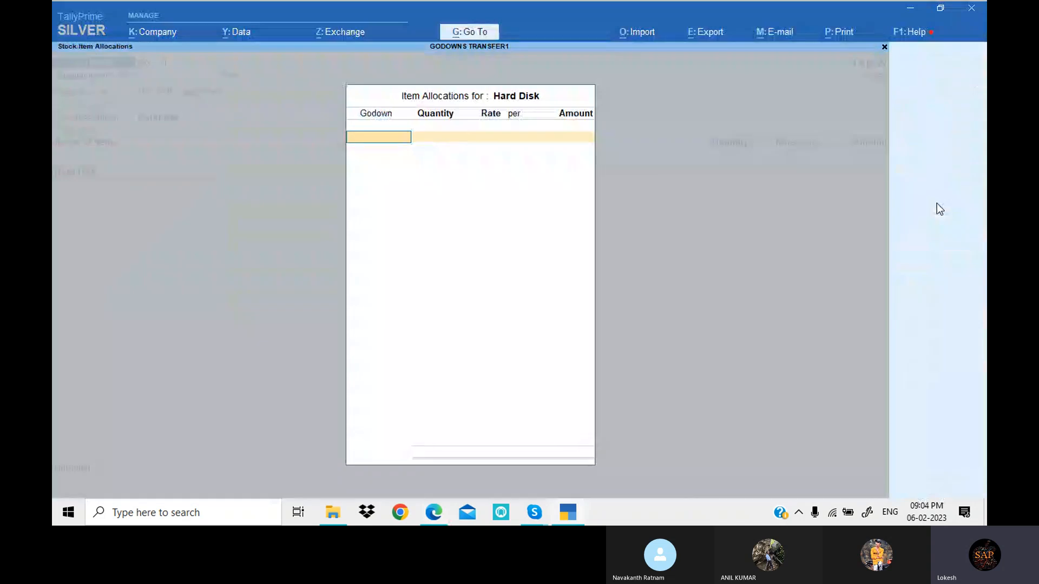
{"action": "key", "text": "Down"}
{"action": "key", "text": "Down"}
{"action": "key", "text": "Down"}
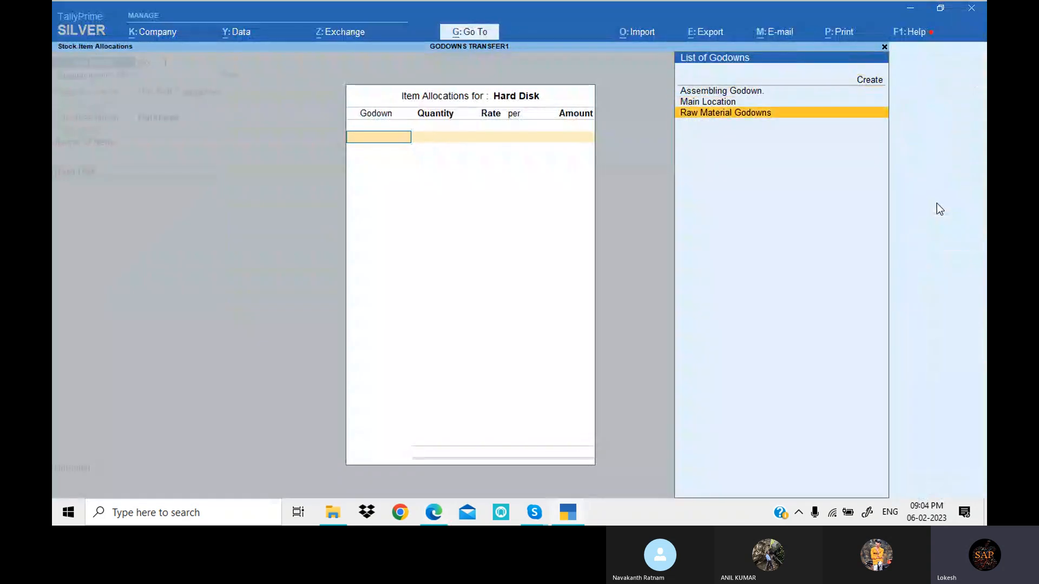
{"action": "key", "text": "Return"}
- Set the Hard Disk allocation to 100 nos at a rate of 2,300 per the PDF, and accept it
{"action": "key", "text": "alt+Tab"}
{"action": "key", "text": "alt+Tab"}
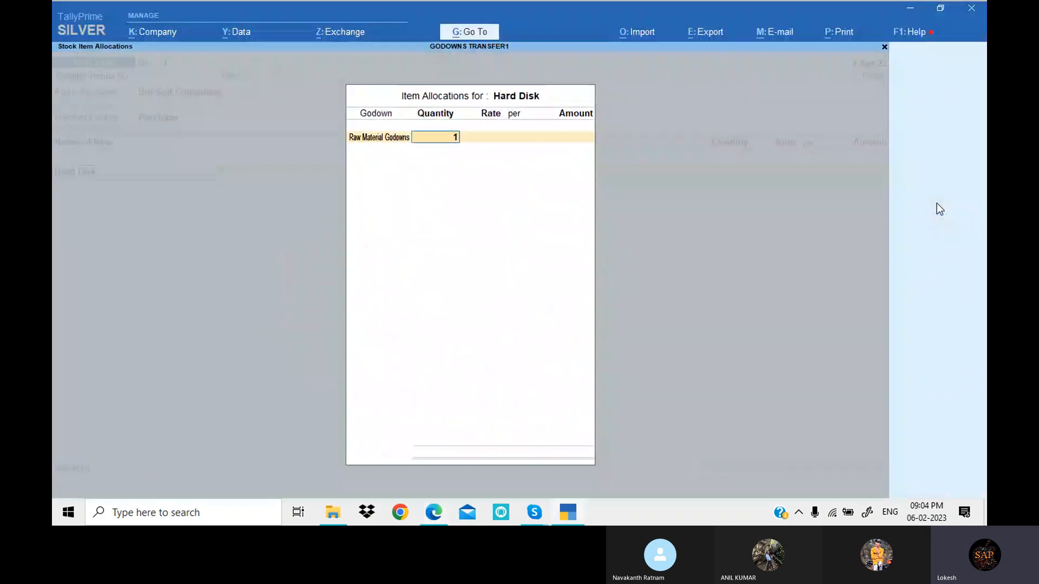
{"action": "type", "text": "100"}
{"action": "key", "text": "Return"}
{"action": "type", "text": "2,300"}
{"action": "key", "text": "Return"}
{"action": "key", "text": "Return"}
{"action": "key", "text": "Return"}
{"action": "key", "text": "Return"}
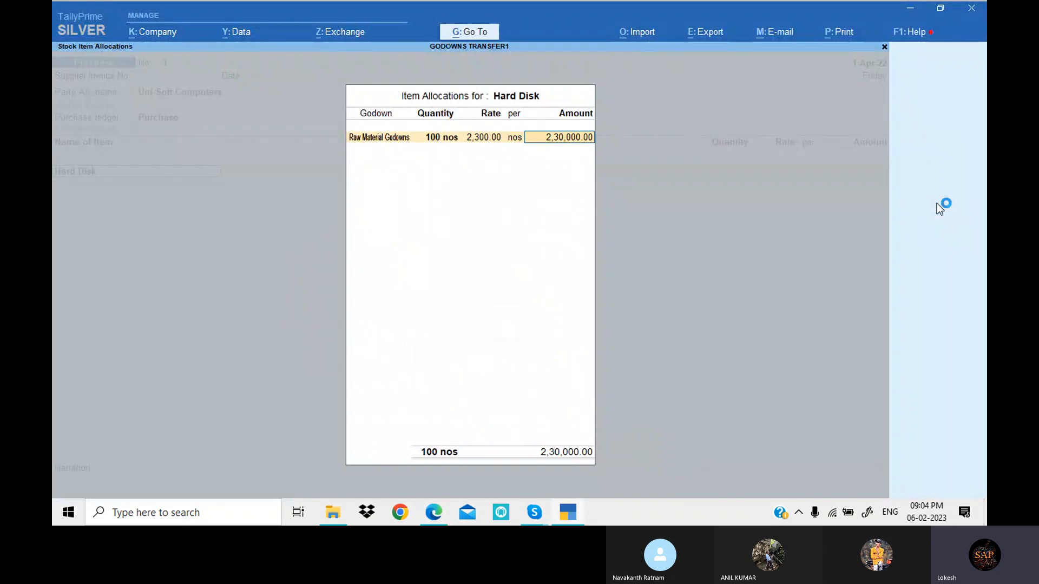
- Check the next purchased item in the PDF and add Monitor to the voucher, allocated to Raw Material Godowns
{"action": "key", "text": "alt+Tab"}
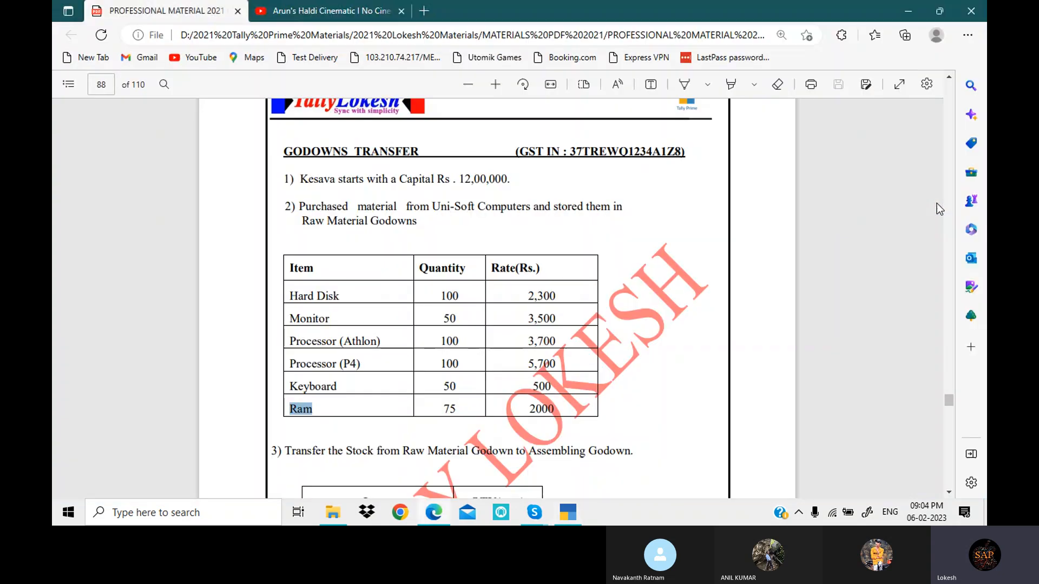
{"action": "key", "text": "alt+Tab"}
{"action": "type", "text": "Mo"}
{"action": "key", "text": "Return"}
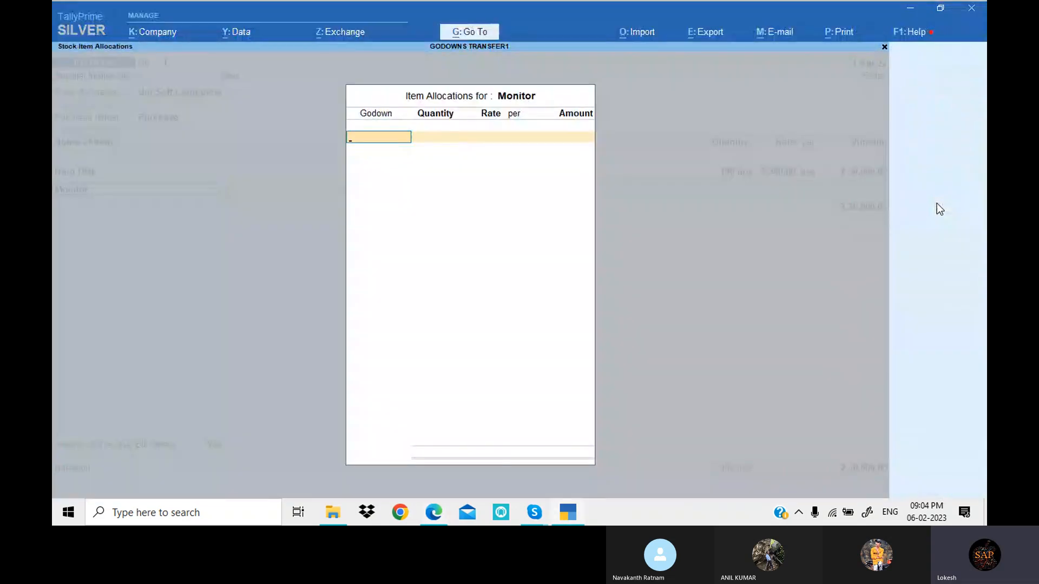
{"action": "key", "text": "Down"}
{"action": "key", "text": "Down"}
{"action": "key", "text": "Return"}
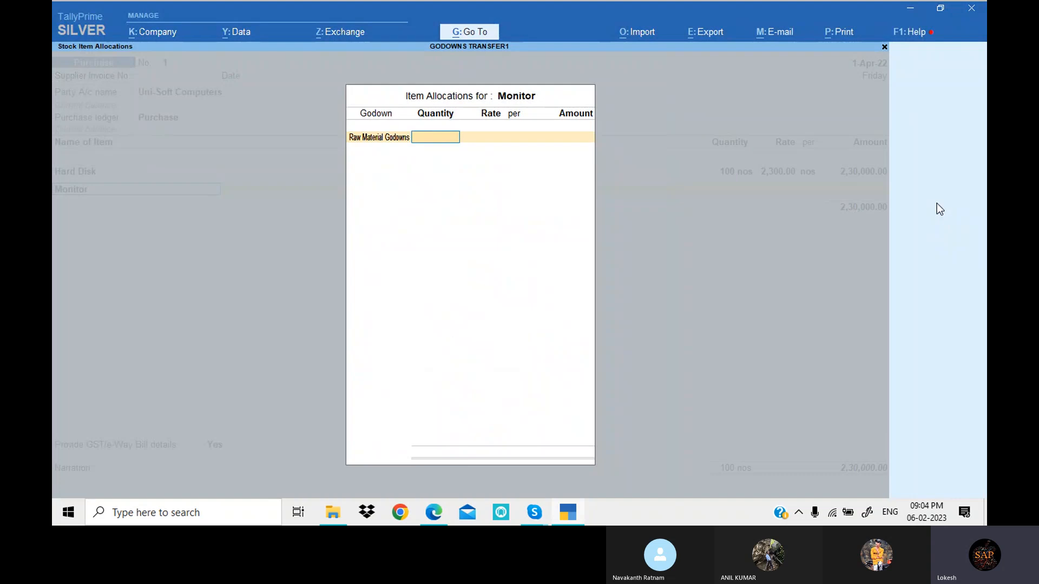
- Set the Monitor allocation to 50 nos at a rate of 3,500 per the PDF, and accept it
{"action": "key", "text": "alt+Tab"}
{"action": "key", "text": "alt+Tab"}
{"action": "type", "text": "50"}
{"action": "key", "text": "Return"}
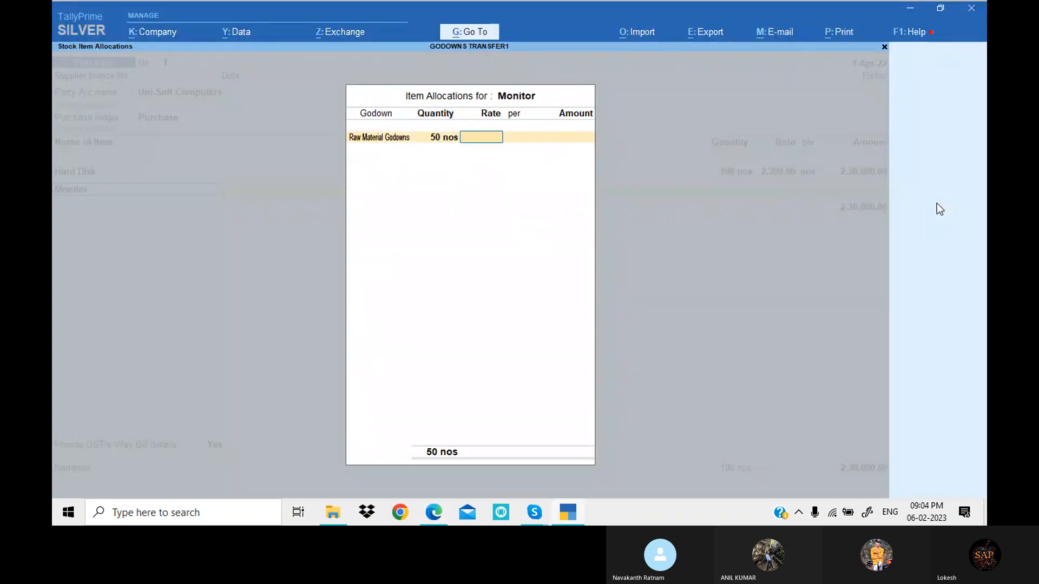
{"action": "type", "text": "3500"}
{"action": "key", "text": "Return"}
{"action": "key", "text": "Return"}
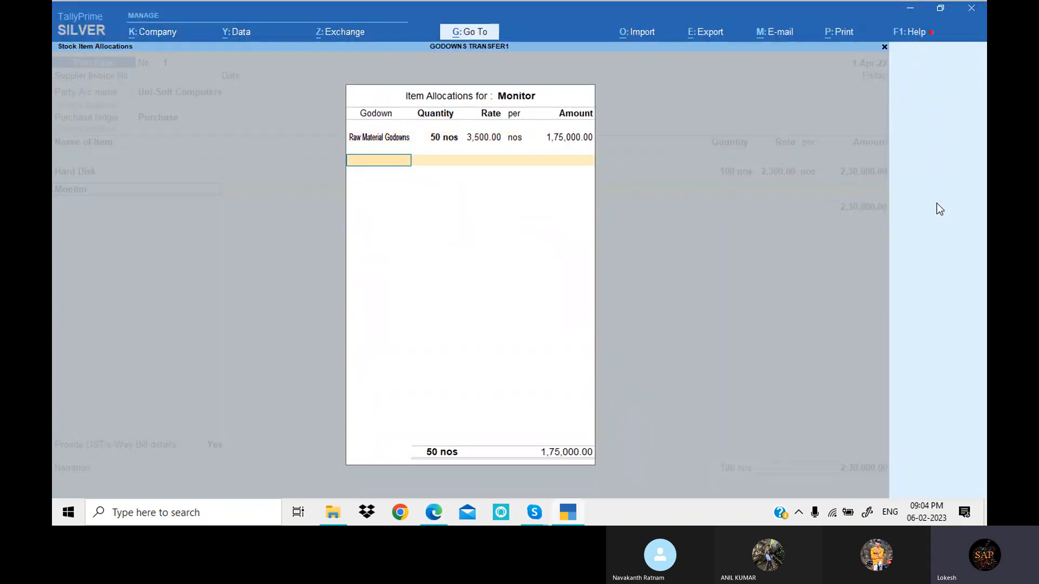
{"action": "key", "text": "Return"}
- Check the third item in the PDF and add Processor (Athlon) to the voucher, allocated to Raw Material Godowns
{"action": "key", "text": "Return"}
{"action": "key", "text": "alt+Tab"}
{"action": "key", "text": "alt+Tab"}
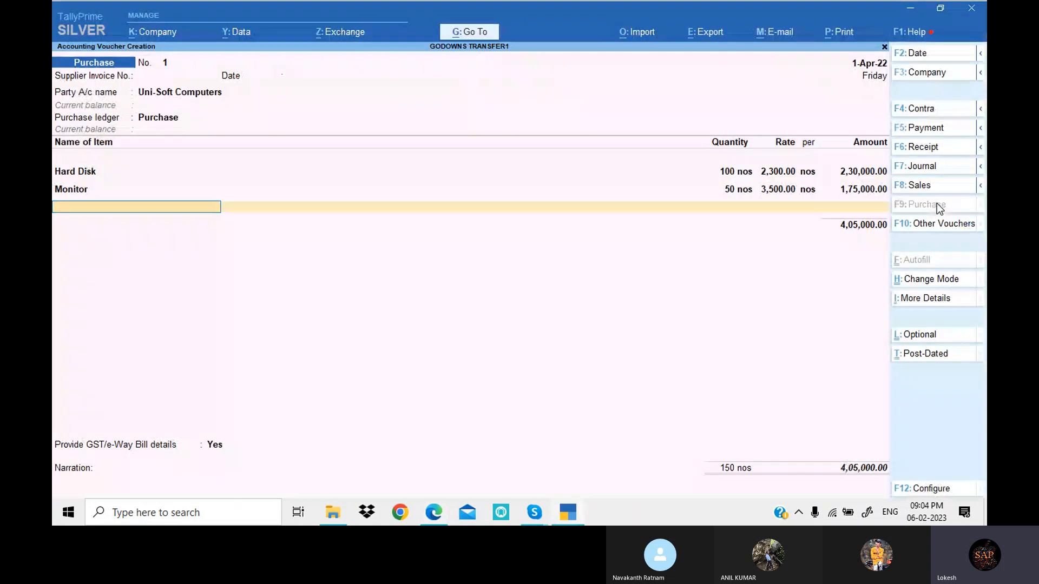
{"action": "type", "text": "P"}
{"action": "key", "text": "Return"}
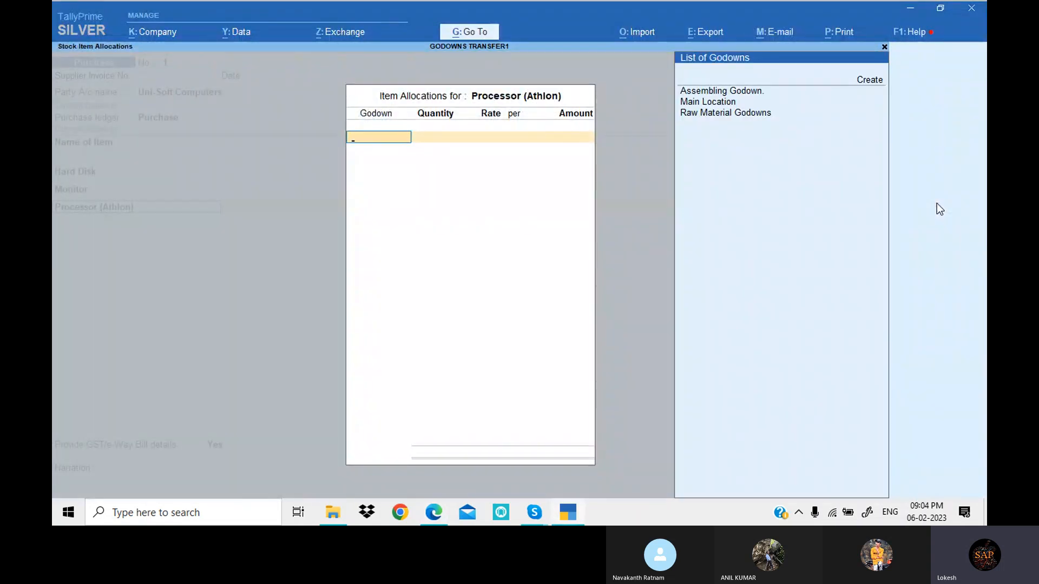
{"action": "key", "text": "Down"}
{"action": "key", "text": "Down"}
{"action": "key", "text": "Down"}
{"action": "key", "text": "Return"}
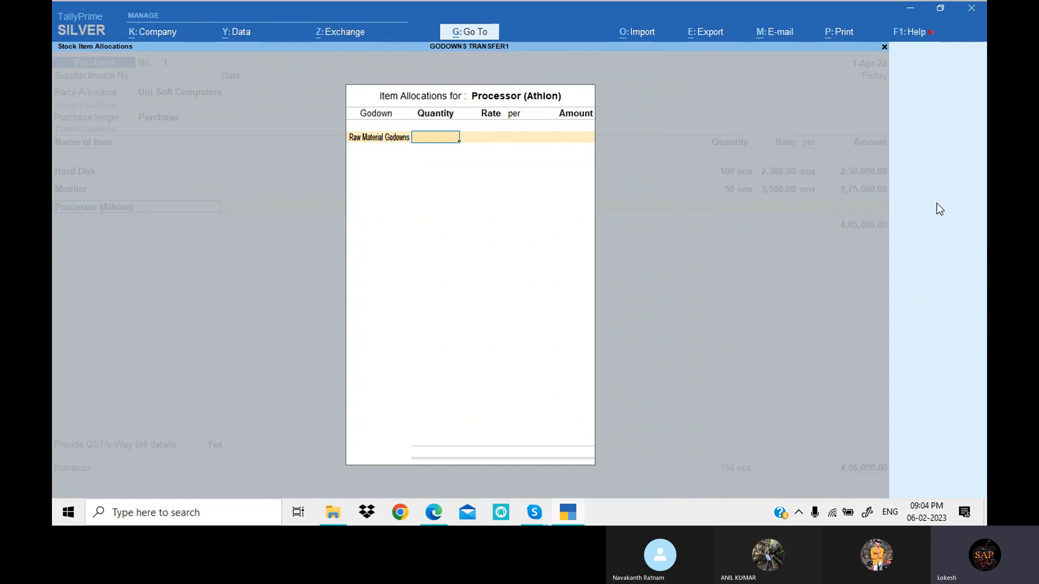
- Set the Processor (Athlon) allocation to 100 nos at a rate of 3,700 per the PDF, and accept it
{"action": "key", "text": "alt+Tab"}
{"action": "key", "text": "alt+Tab"}
{"action": "key", "text": "Return"}
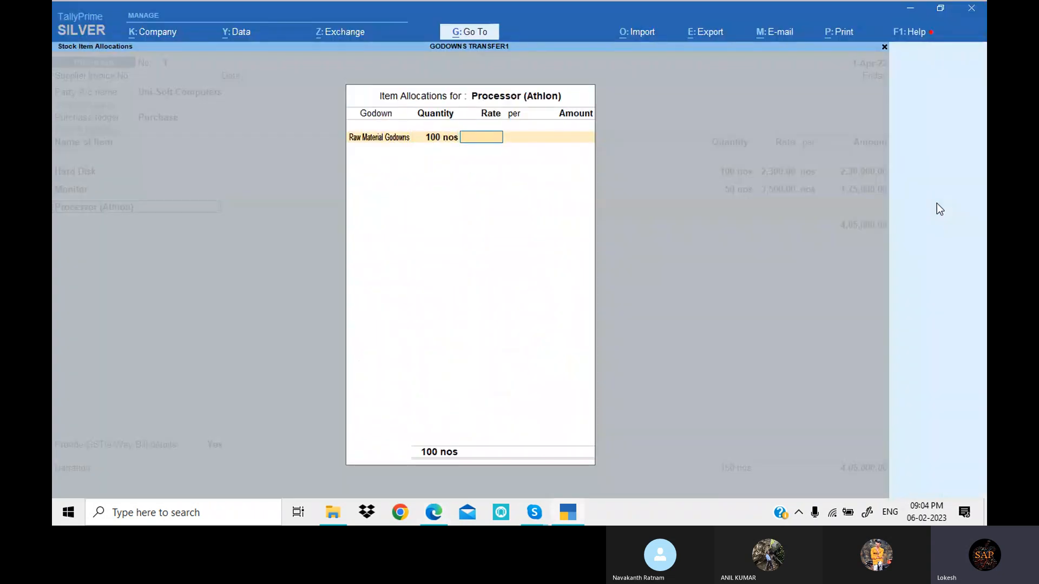
{"action": "type", "text": "3700"}
{"action": "key", "text": "Return"}
{"action": "key", "text": "Return"}
{"action": "key", "text": "Return"}
{"action": "key", "text": "Return"}
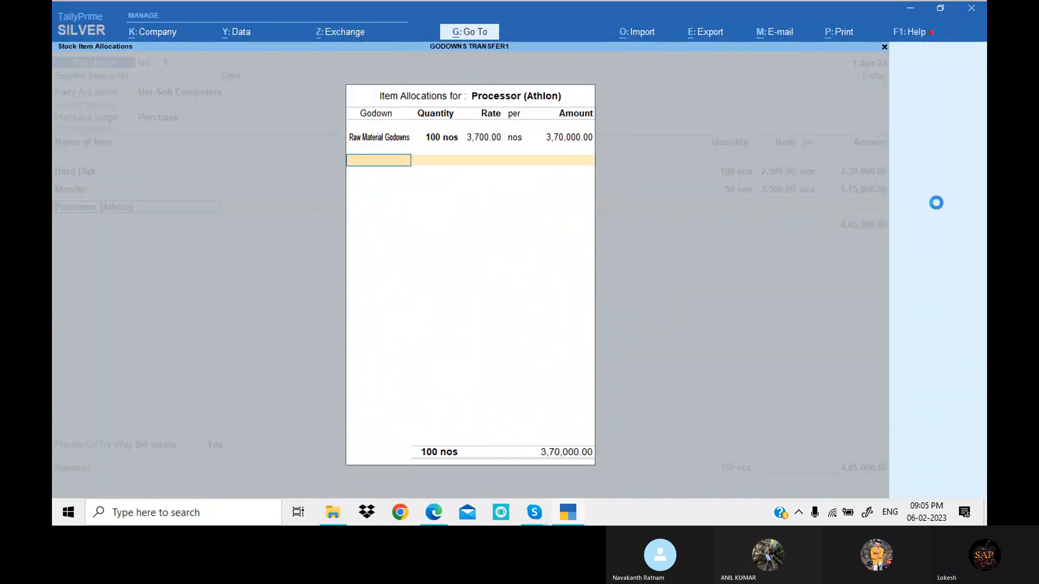
- Check the fourth item in the PDF and add Processor (P4) to the voucher, allocated to Raw Material Godowns
{"action": "key", "text": "alt+Tab"}
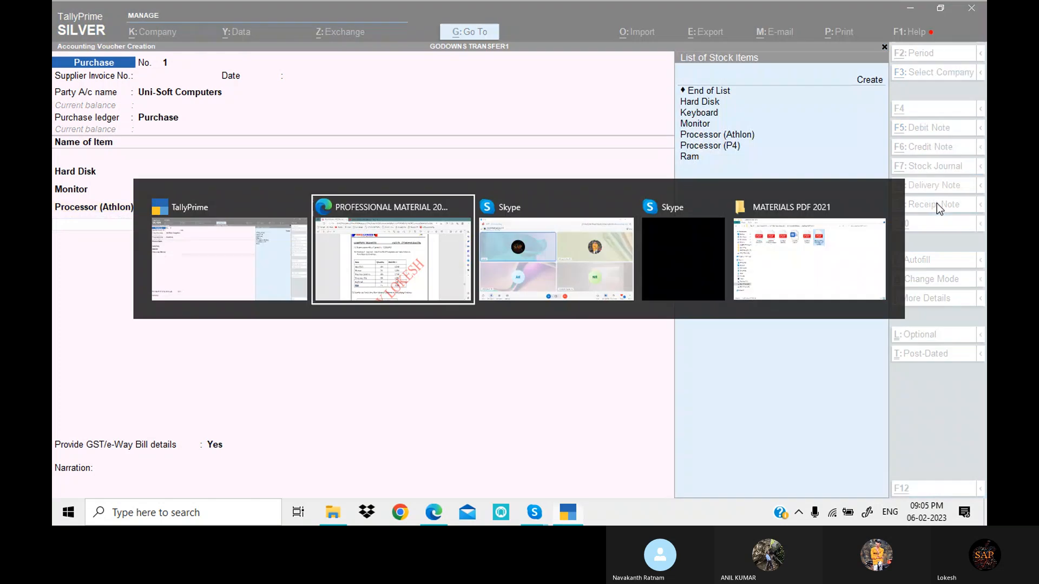
{"action": "key", "text": "alt+Tab"}
{"action": "type", "text": "P"}
{"action": "key", "text": "Down"}
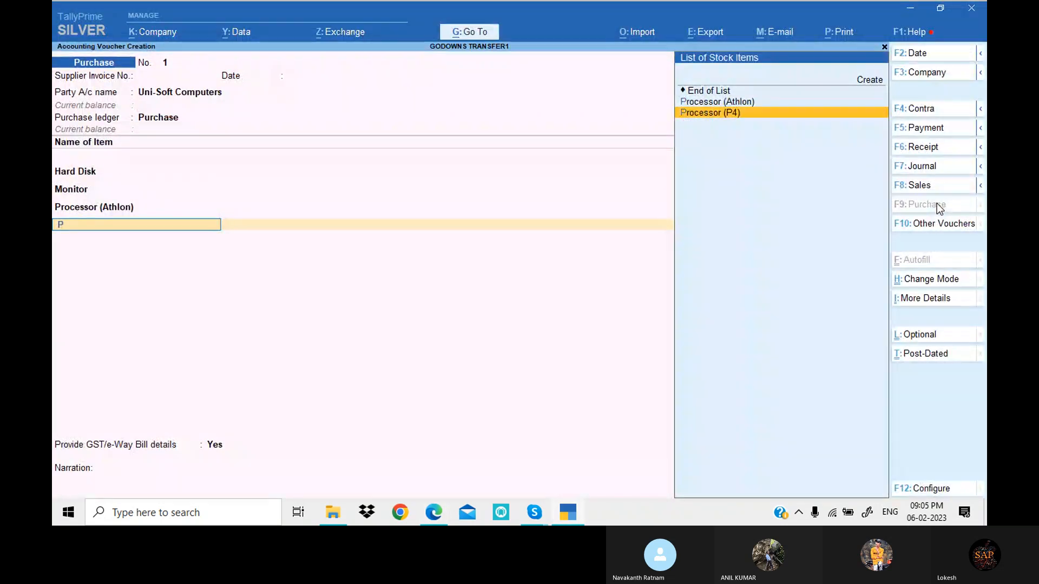
{"action": "key", "text": "Return"}
{"action": "key", "text": "Down"}
{"action": "key", "text": "Down"}
{"action": "key", "text": "Down"}
{"action": "key", "text": "Return"}
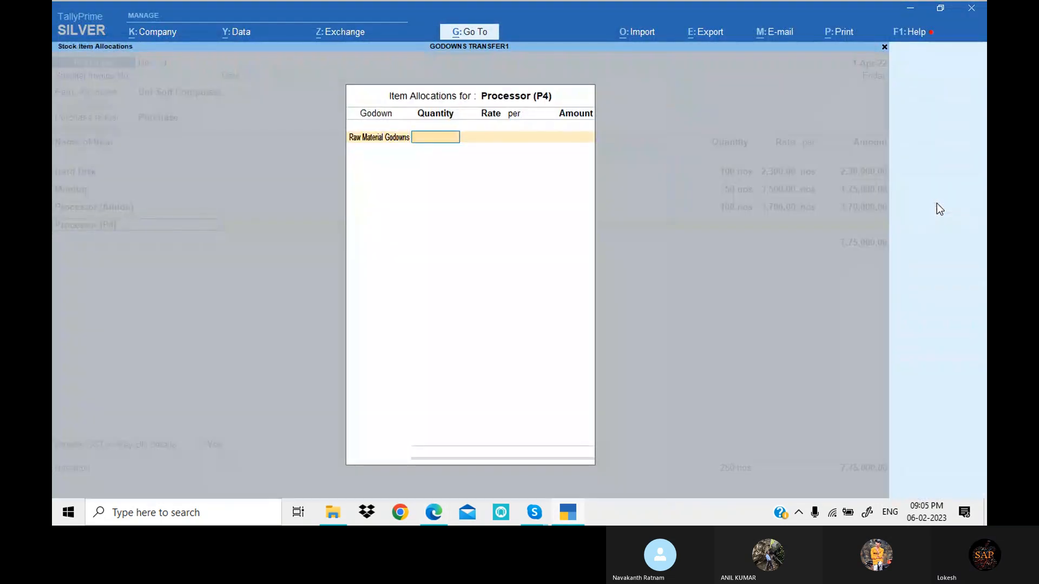
- Set the Processor (P4) allocation to 100 nos at a rate of 5,700 per the PDF, and accept it
{"action": "key", "text": "alt+Tab"}
{"action": "key", "text": "alt+Tab"}
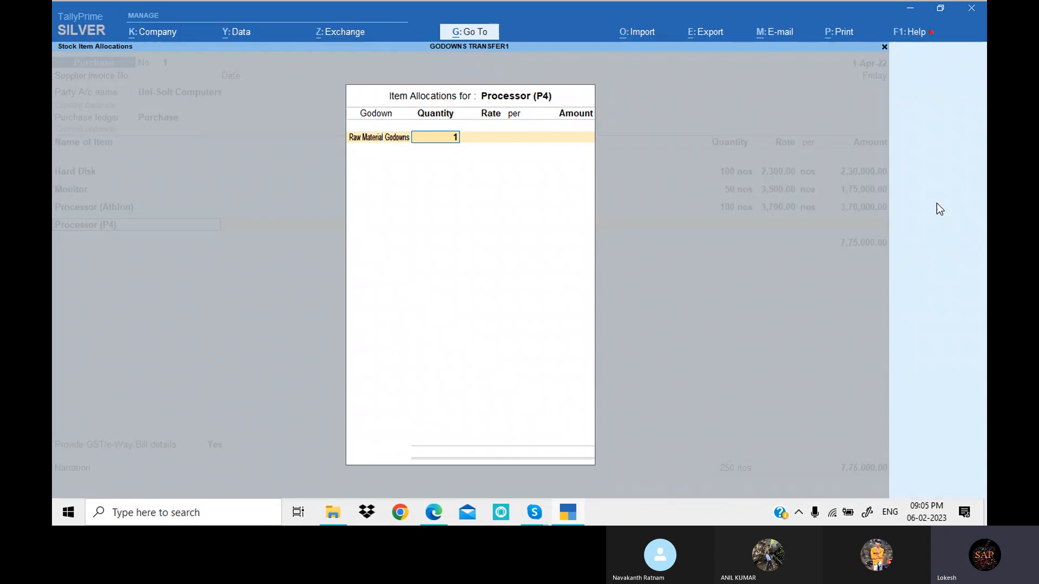
{"action": "type", "text": "100"}
{"action": "key", "text": "Return"}
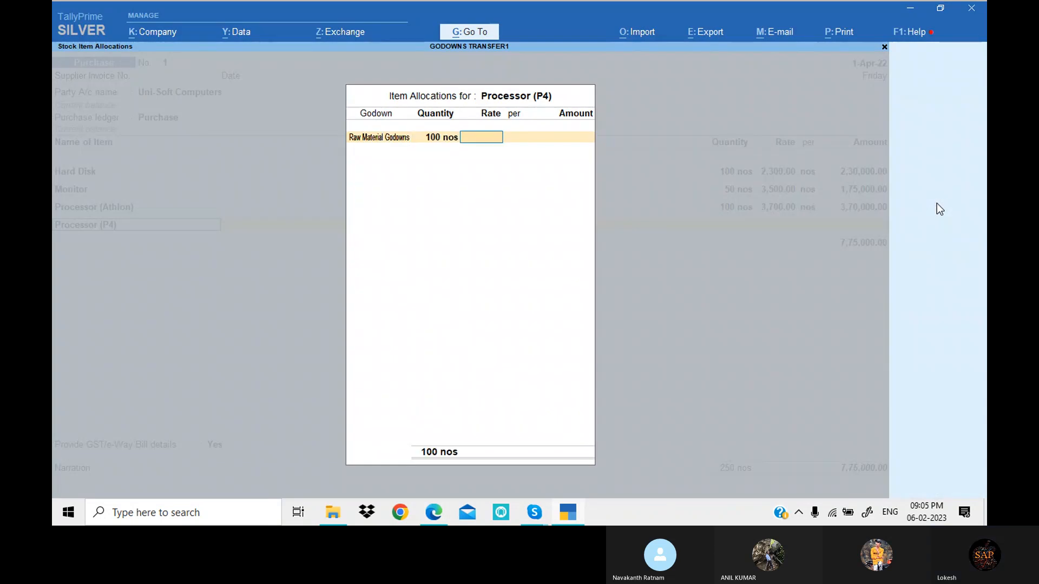
{"action": "type", "text": "5700"}
{"action": "key", "text": "Return"}
{"action": "key", "text": "Return"}
{"action": "key", "text": "Return"}
{"action": "key", "text": "Return"}
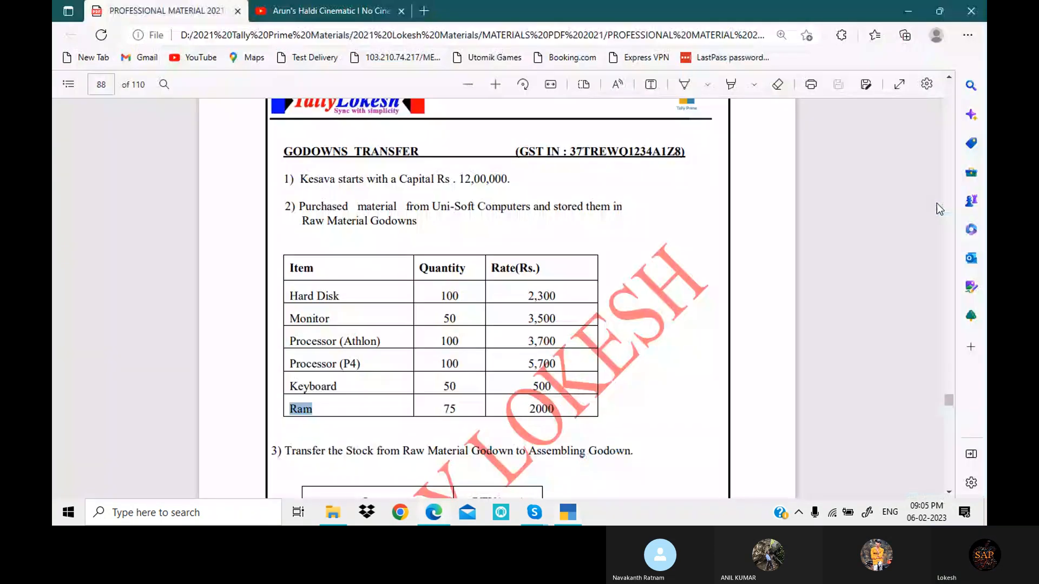
- Return from the PDF to TallyPrime and add Keyboard to the purchase voucher, allocated to Raw Material Godowns
{"action": "key", "text": "alt+Tab"}
{"action": "type", "text": "k"}
{"action": "key", "text": "Return"}
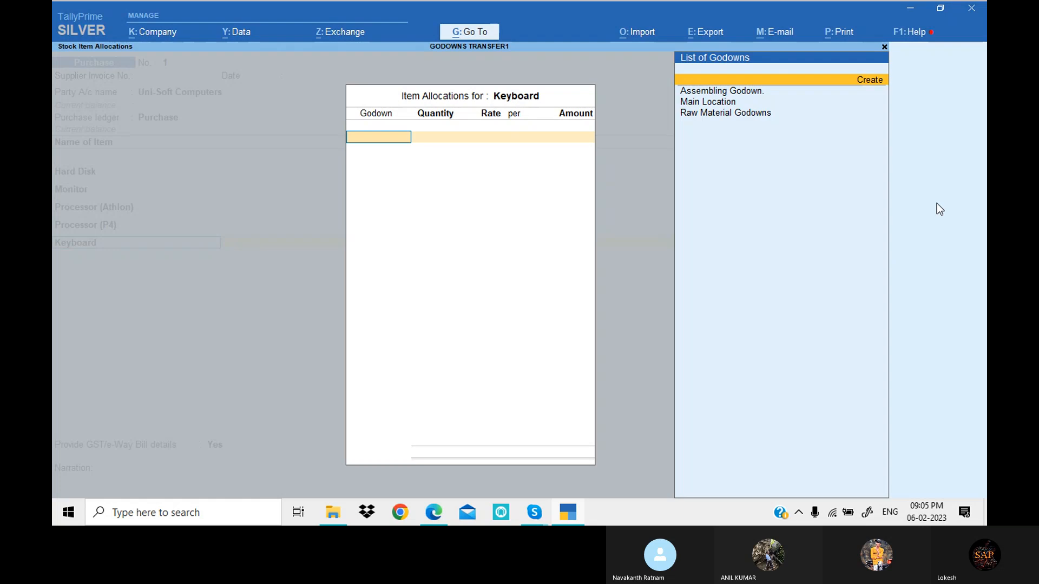
{"action": "key", "text": "Down"}
{"action": "key", "text": "Down"}
{"action": "key", "text": "Down"}
{"action": "key", "text": "Return"}
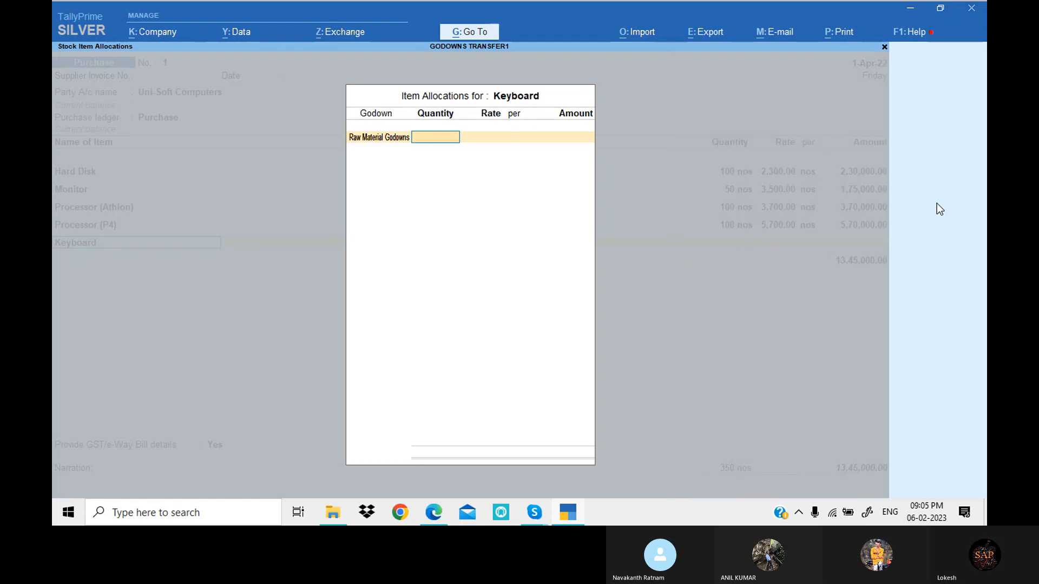
- Set the Keyboard allocation to 50 nos at a rate of 500, and accept it
{"action": "type", "text": "50"}
{"action": "key", "text": "Return"}
{"action": "type", "text": "500"}
{"action": "key", "text": "Return"}
{"action": "key", "text": "Return"}
- Check the last purchased item in the PDF and add Ram to the voucher, allocated to Raw Material Godowns
{"action": "key", "text": "Return"}
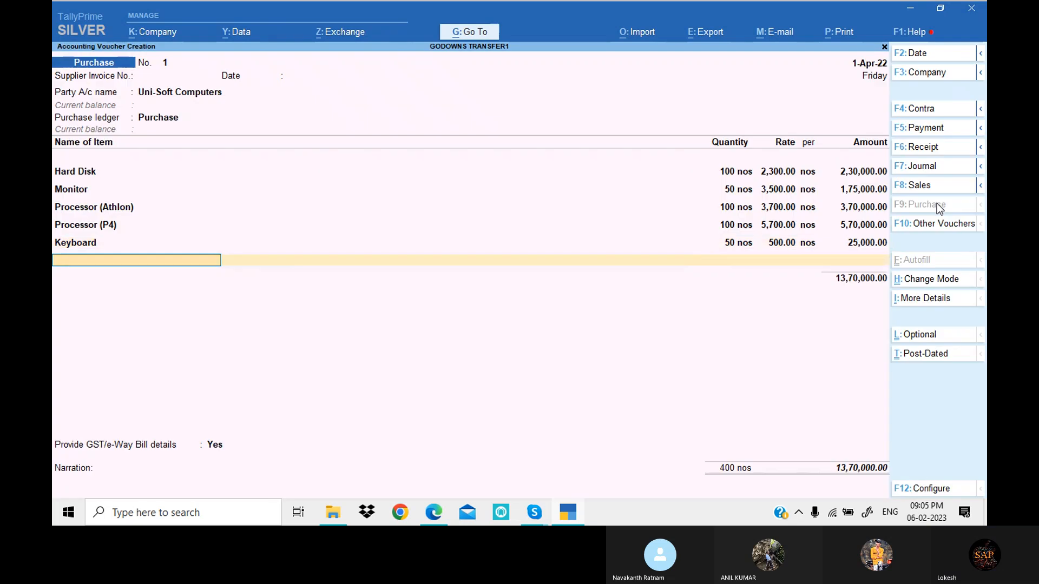
{"action": "key", "text": "alt+Tab"}
{"action": "key", "text": "alt+Tab"}
{"action": "type", "text": "Ram"}
{"action": "key", "text": "Return"}
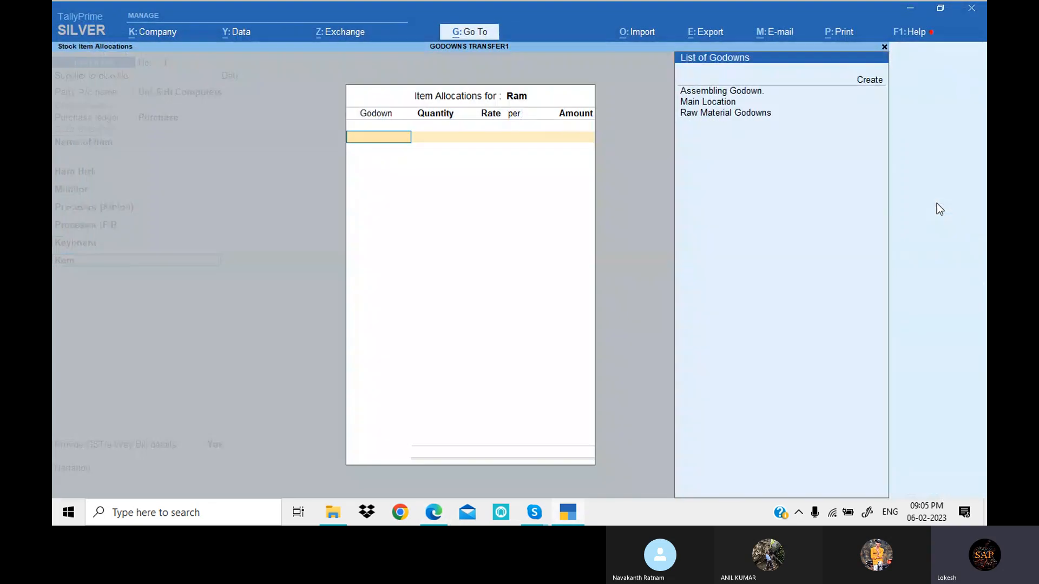
{"action": "key", "text": "Down"}
{"action": "key", "text": "Down"}
- Set the Ram allocation to 75 nos at a rate of 2,000 per the PDF, accept it and end the item list
{"action": "key", "text": "Return"}
{"action": "key", "text": "alt+Tab"}
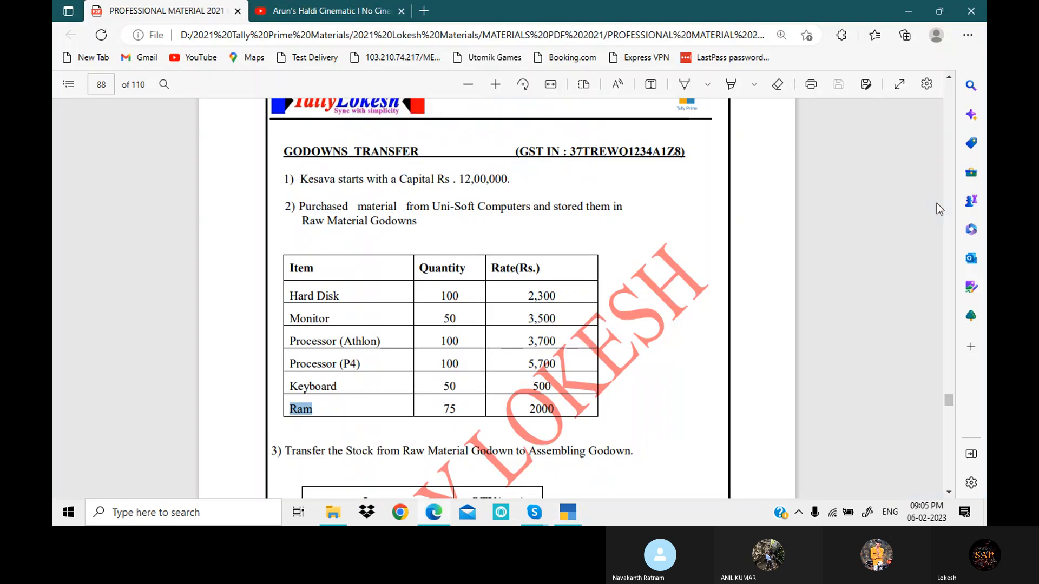
{"action": "key", "text": "alt+Tab"}
{"action": "type", "text": "75"}
{"action": "key", "text": "Return"}
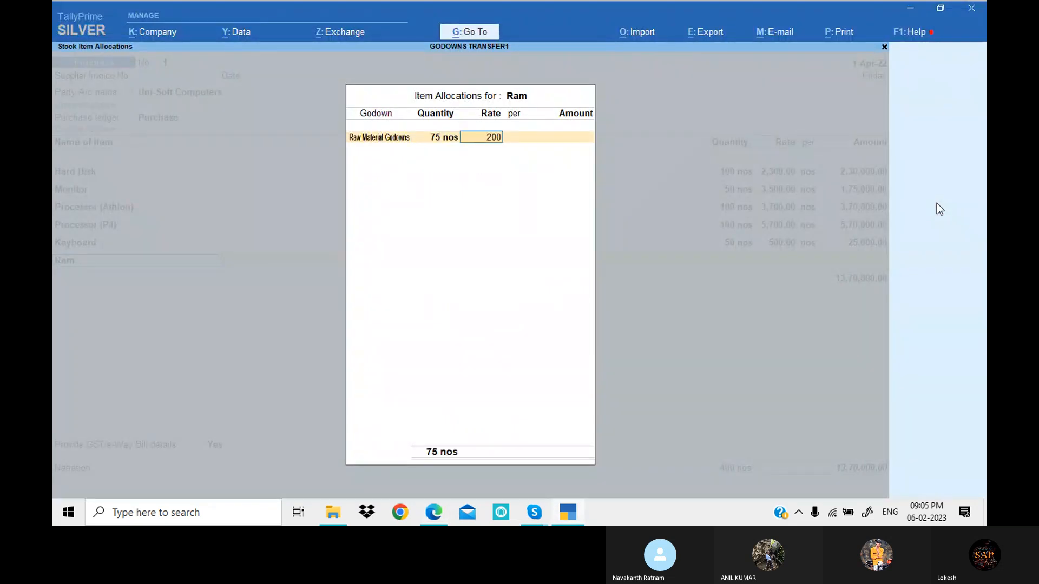
{"action": "type", "text": "200"}
{"action": "key", "text": "alt+Tab"}
{"action": "key", "text": "alt+Tab"}
{"action": "type", "text": "0"}
{"action": "key", "text": "Return"}
{"action": "key", "text": "Return"}
{"action": "key", "text": "Return"}
{"action": "key", "text": "Return"}
{"action": "key", "text": "Return"}
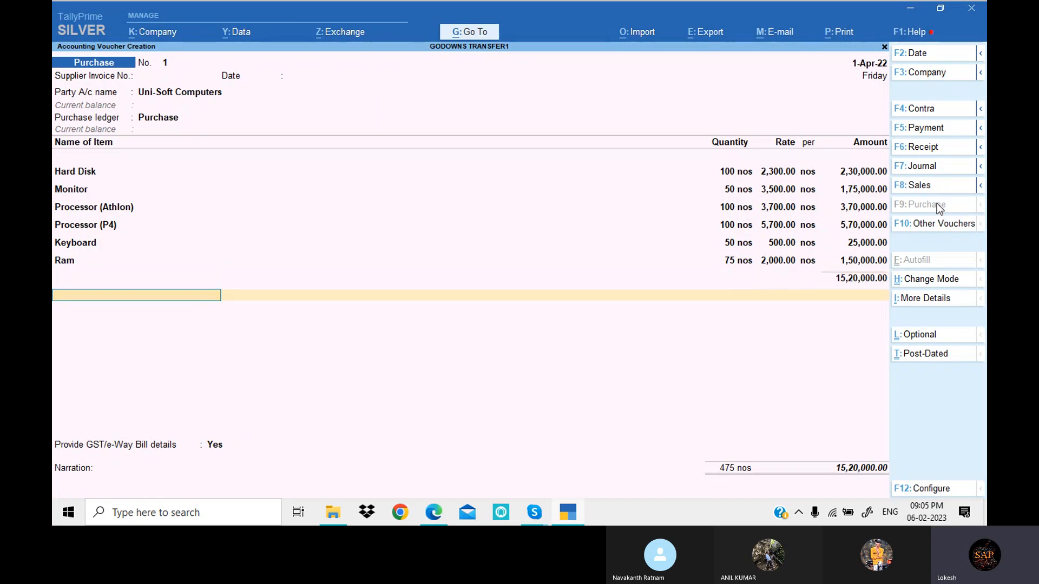
- Create a CGST ledger from the voucher under Duties & Taxes, with duty type GST and tax type Central Tax, and save it
{"action": "key", "text": "alt+c"}
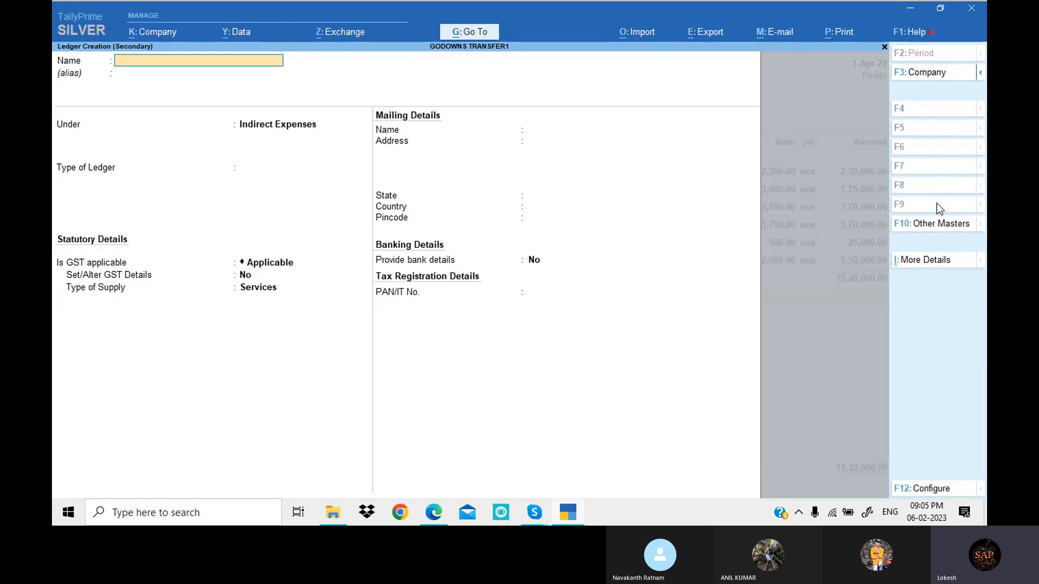
{"action": "key", "text": "Return"}
{"action": "key", "text": "Return"}
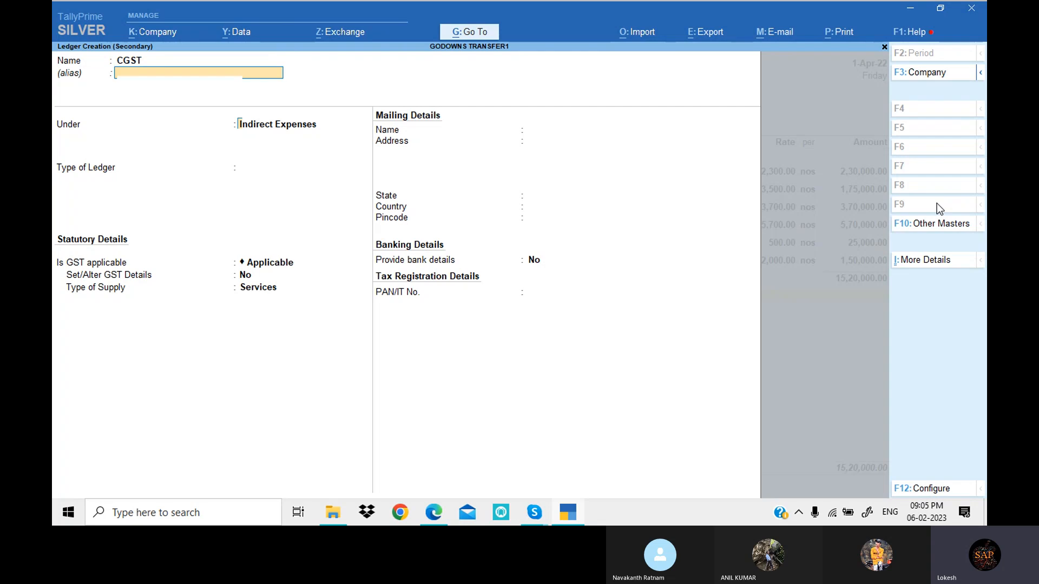
{"action": "type", "text": "du"}
{"action": "key", "text": "Return"}
{"action": "key", "text": "Up"}
{"action": "key", "text": "Return"}
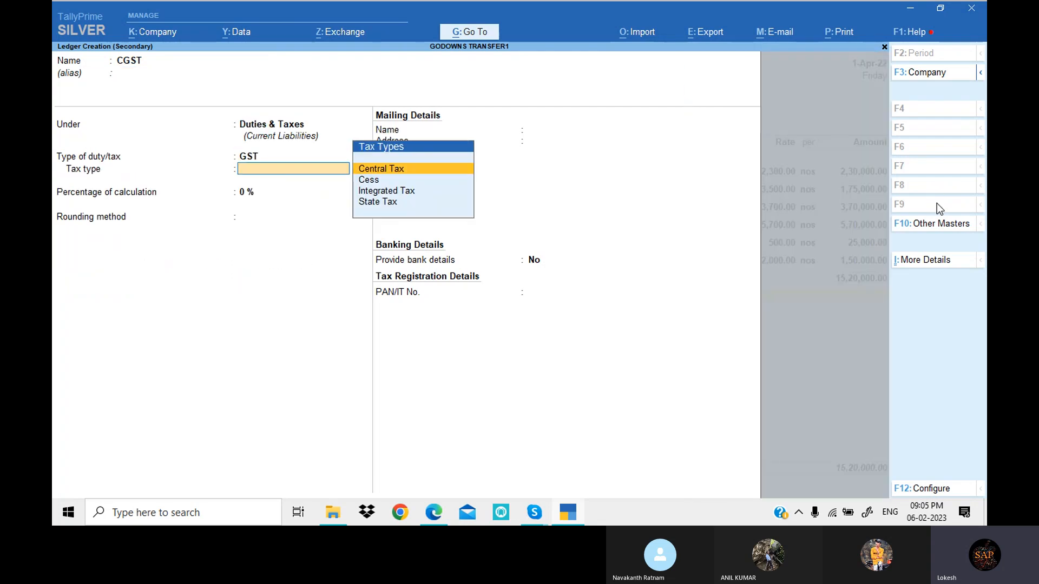
{"action": "key", "text": "Return"}
{"action": "key", "text": "Return"}
{"action": "key", "text": "Return"}
{"action": "key", "text": "Return"}
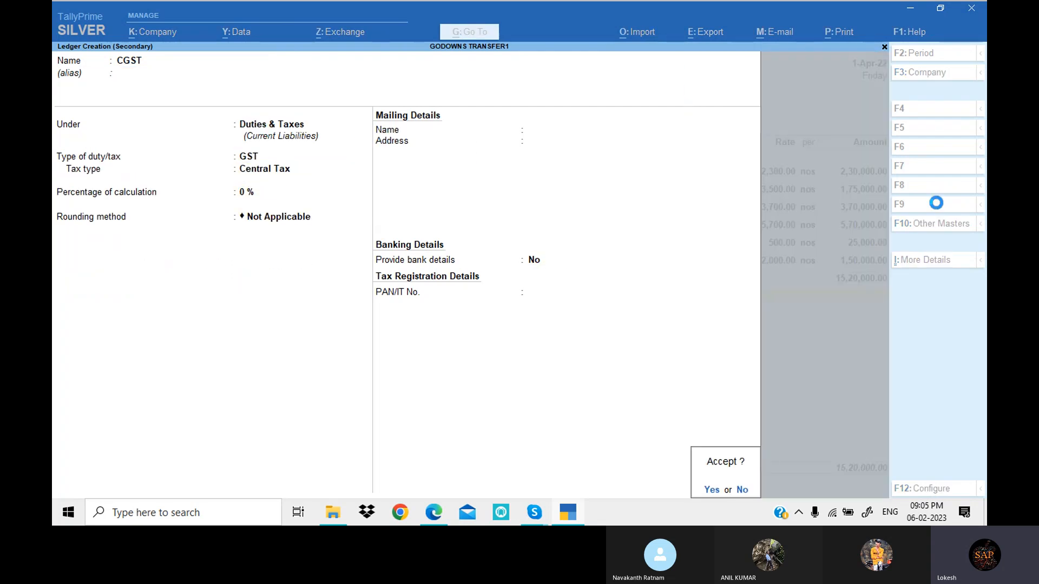
{"action": "key", "text": "Return"}
- Start a new ledger named SGST from the voucher, under Duties & Taxes with duty type GST
{"action": "key", "text": "alt+c"}
{"action": "type", "text": "SG"}
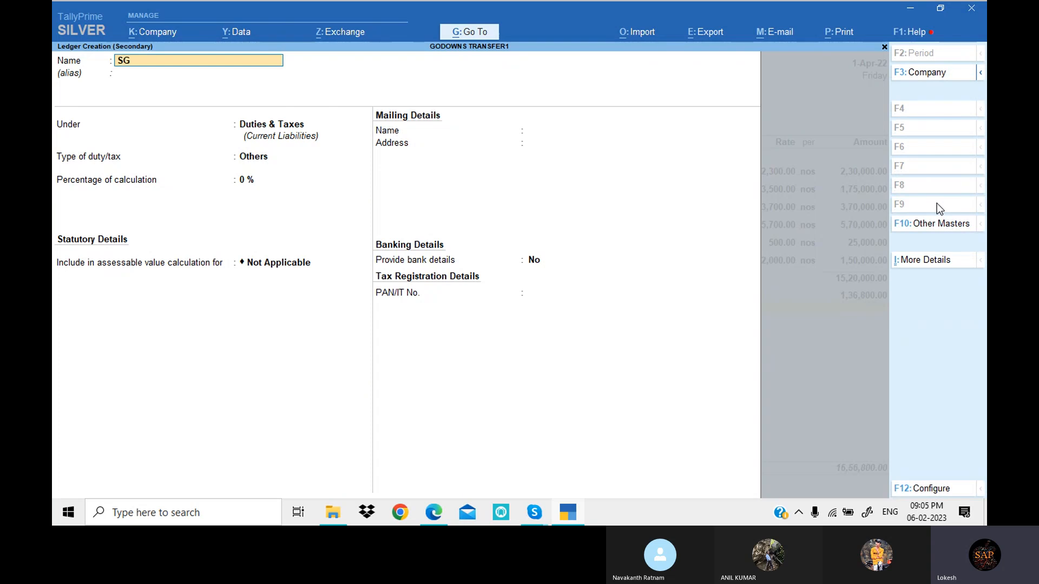
{"action": "type", "text": "ST"}
{"action": "key", "text": "Return"}
{"action": "key", "text": "Return"}
{"action": "key", "text": "Return"}
{"action": "key", "text": "Up"}
{"action": "key", "text": "Return"}
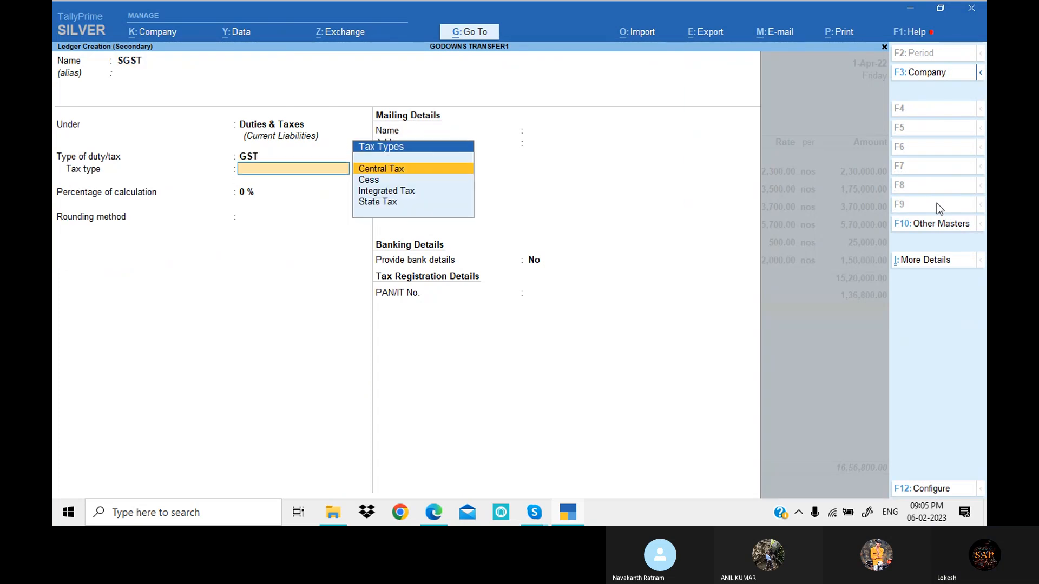
- Set the SGST ledger's tax type to State Tax with no rounding method, and save the ledger
{"action": "key", "text": "Down"}
{"action": "key", "text": "Down"}
{"action": "key", "text": "Down"}
{"action": "key", "text": "Return"}
{"action": "key", "text": "Return"}
{"action": "key", "text": "Return"}
{"action": "key", "text": "Return"}
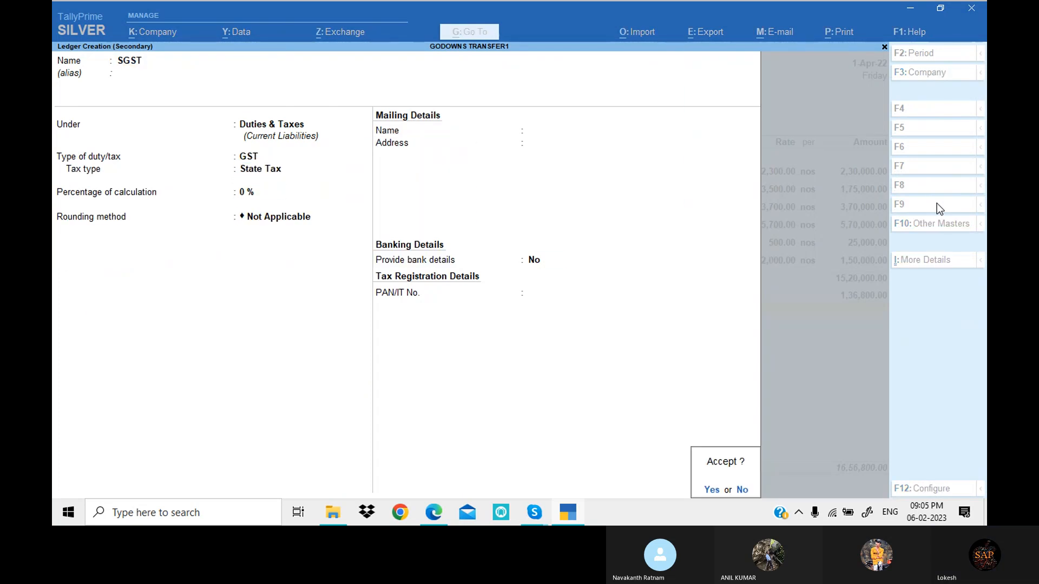
{"action": "key", "text": "Return"}
- Finish the tax lines, set Provide GST/e-Way Bill details to No, and save the purchase voucher
{"action": "key", "text": "Return"}
{"action": "key", "text": "Return"}
{"action": "key", "text": "Up"}
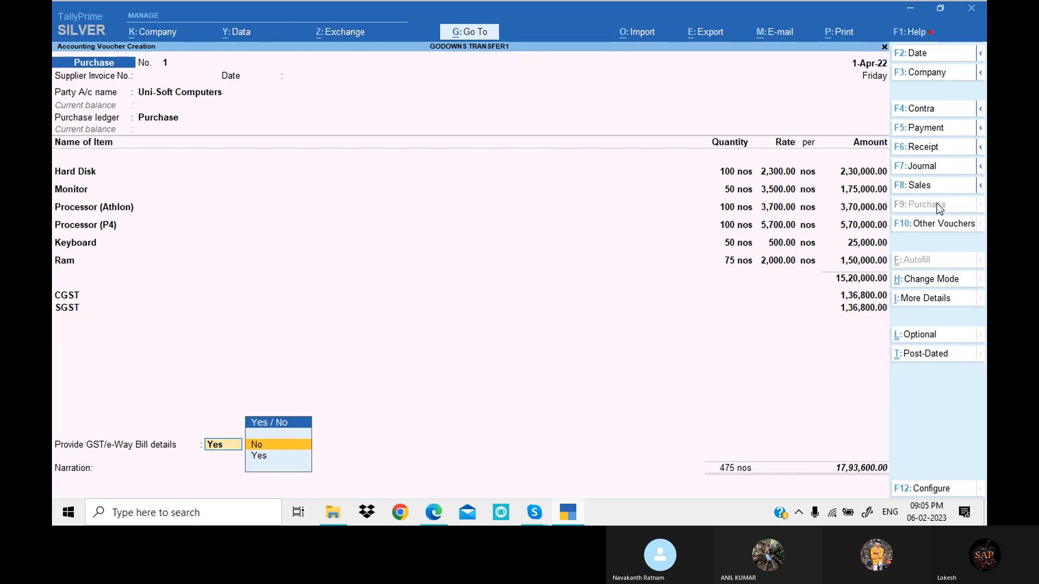
{"action": "key", "text": "Return"}
{"action": "key", "text": "Return"}
{"action": "key", "text": "Return"}
{"action": "key", "text": "Return"}
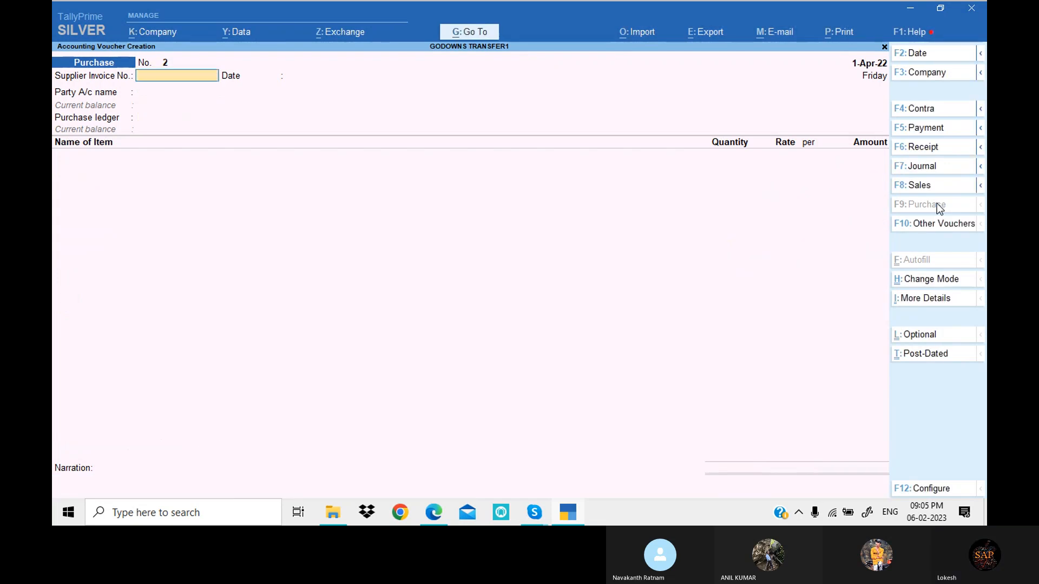
- Check the stock transfer task in the exercise PDF, then switch back to TallyPrime and open a Stock Journal voucher
{"action": "key", "text": "alt+Tab"}
{"action": "scroll", "coordinate": [535, 329], "scroll_direction": "down", "scroll_amount": 4}
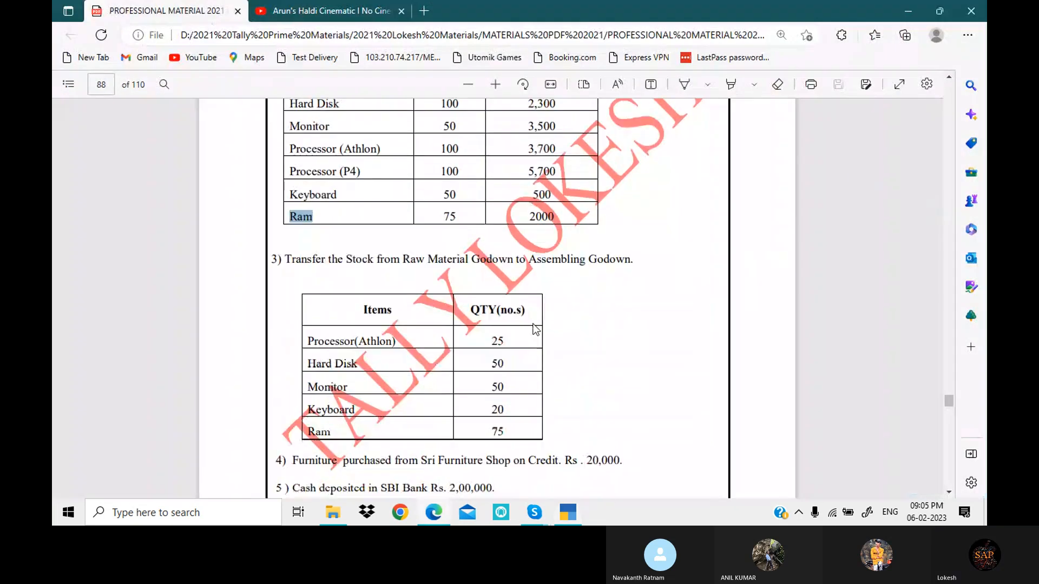
{"action": "key", "text": "alt+Tab"}
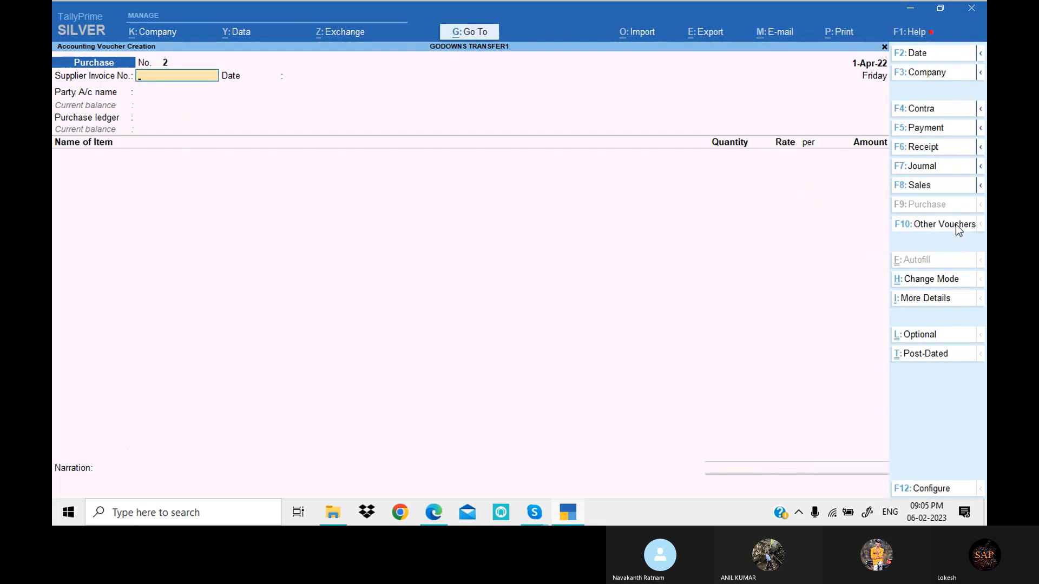
{"action": "left_click", "coordinate": [956, 224]}
{"action": "key", "text": "Down"}
{"action": "key", "text": "Down"}
{"action": "key", "text": "Down"}
{"action": "key", "text": "Down"}
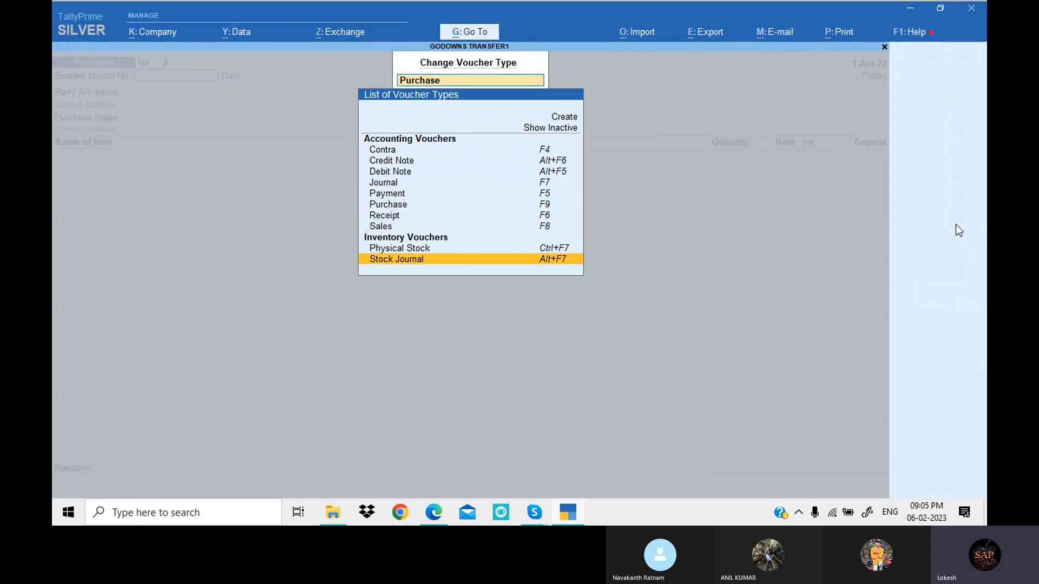
{"action": "key", "text": "Return"}
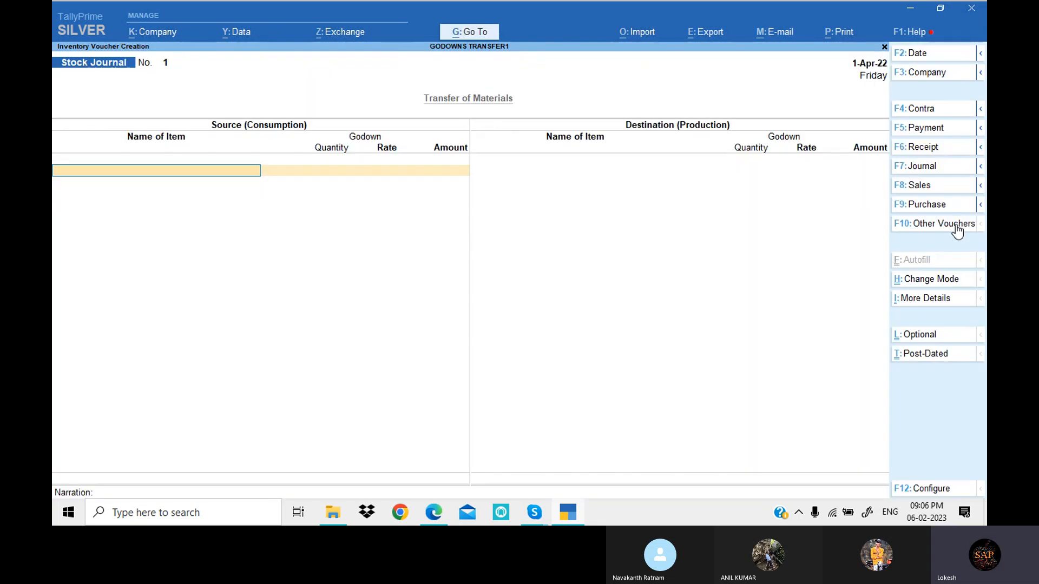
- Add Processor (Athlon) to the source side from Raw Material Godowns with a quantity of 25 nos, keeping the default rate
{"action": "key", "text": "alt+Tab"}
{"action": "key", "text": "alt+Tab"}
{"action": "type", "text": "P"}
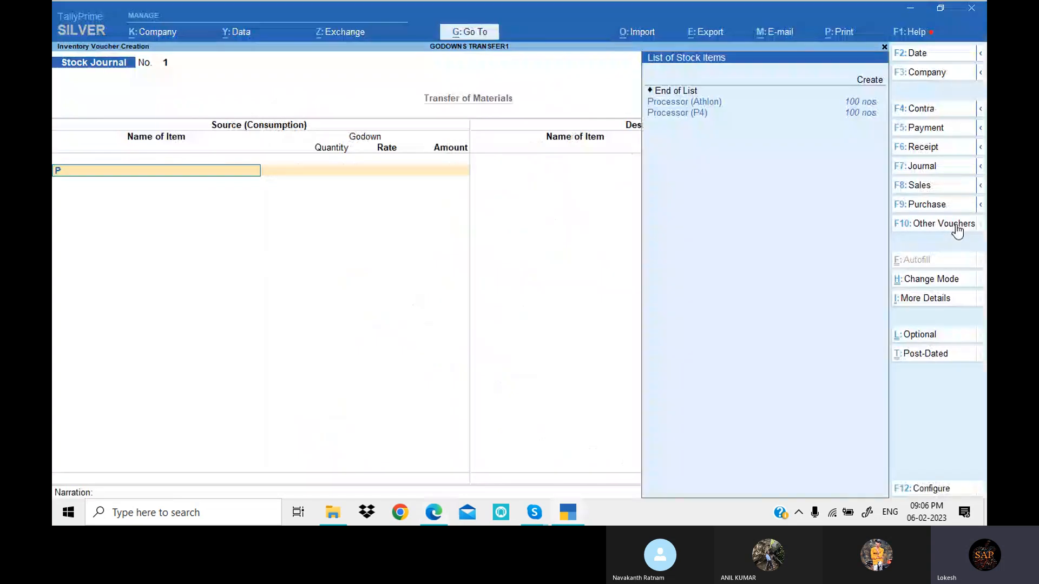
{"action": "key", "text": "Return"}
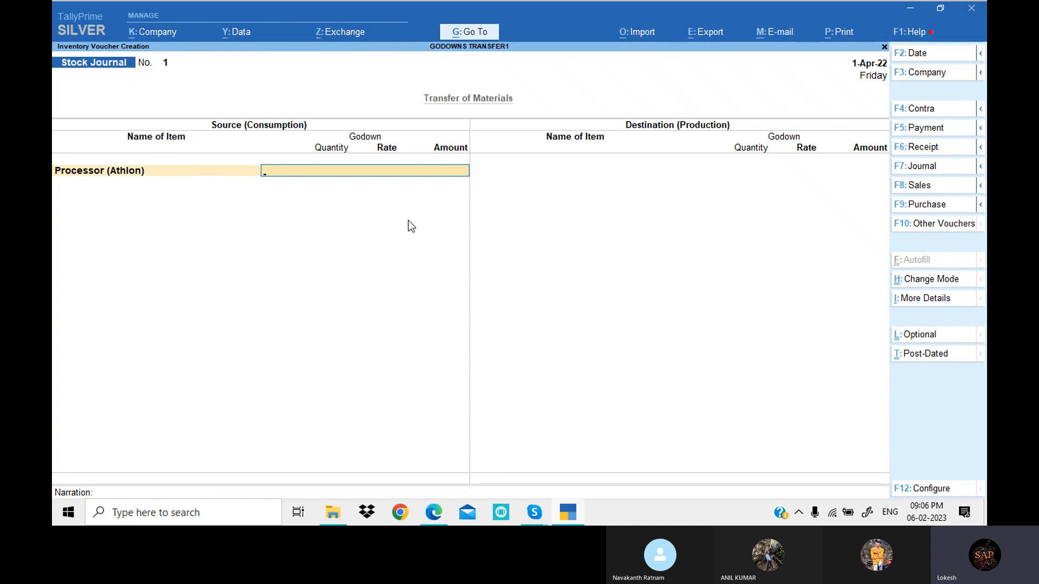
{"action": "key", "text": "Down"}
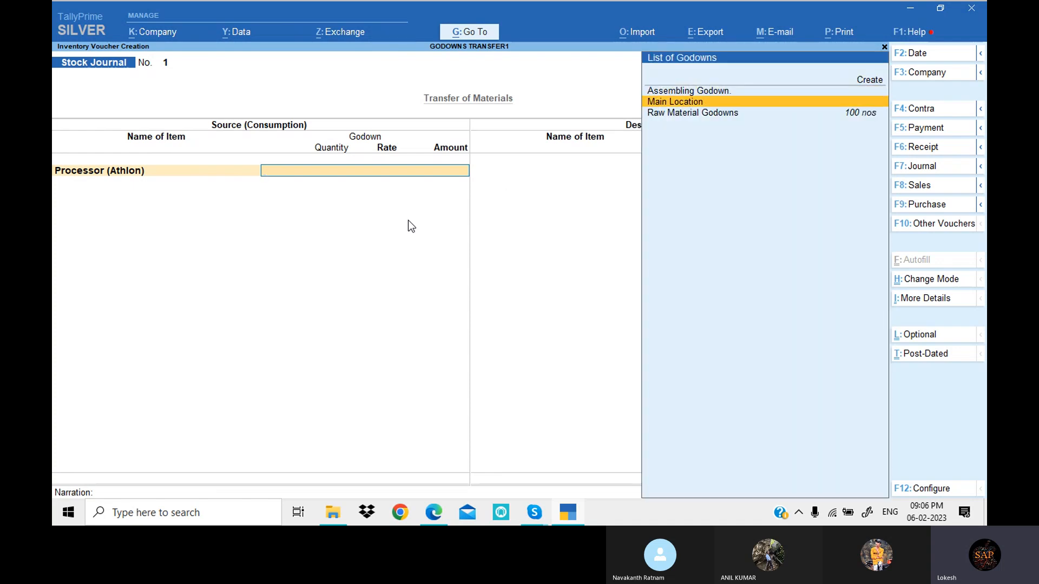
{"action": "key", "text": "Down"}
{"action": "key", "text": "Return"}
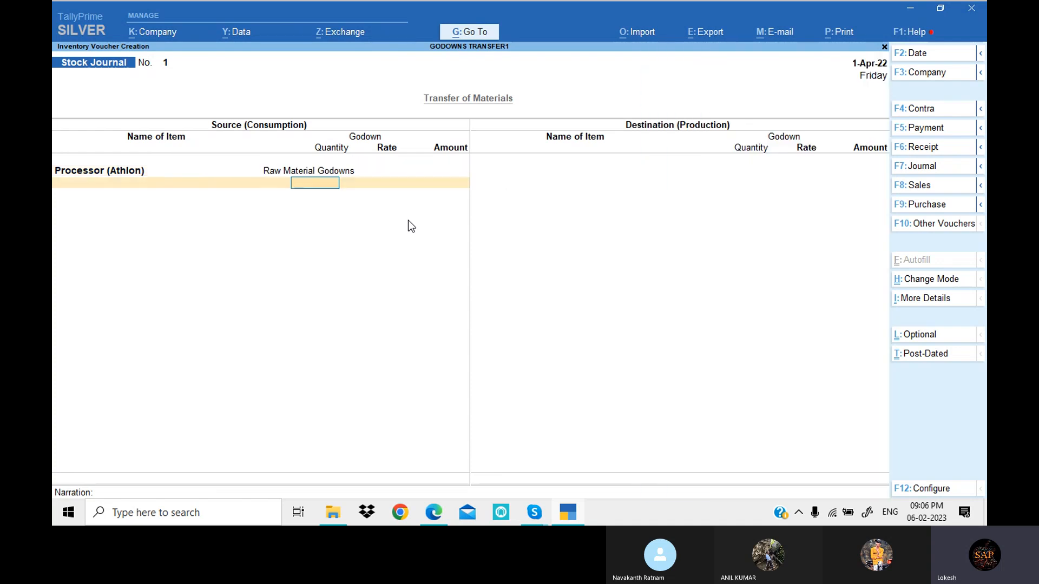
{"action": "key", "text": "alt+Tab"}
{"action": "key", "text": "alt+Tab"}
{"action": "type", "text": "25"}
{"action": "key", "text": "Return"}
- Add Hard Disk to the source side from Raw Material Godowns with a quantity of 50 nos
{"action": "key", "text": "Return"}
{"action": "key", "text": "Return"}
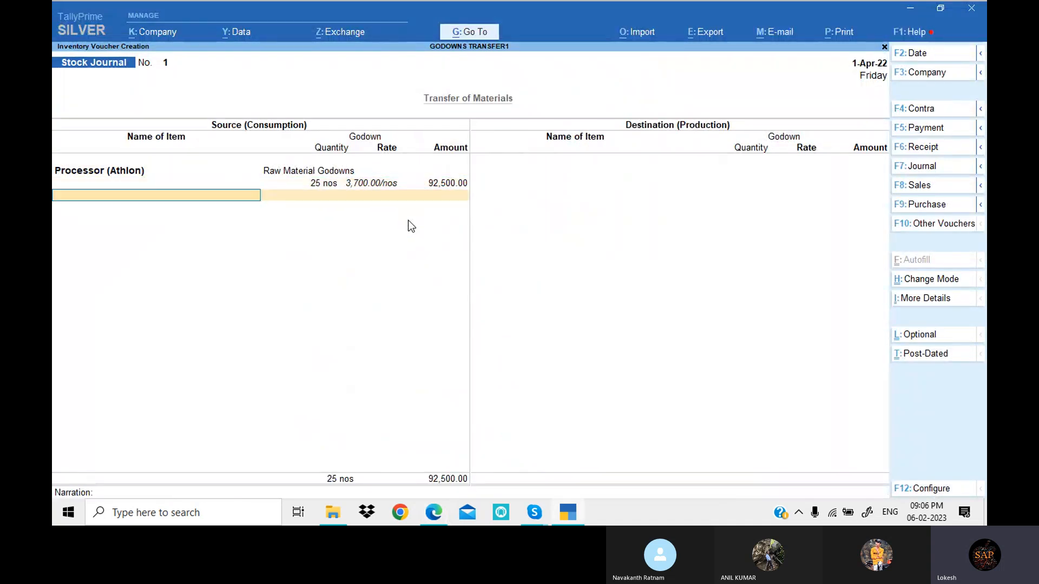
{"action": "key", "text": "alt+Tab"}
{"action": "key", "text": "alt+Tab"}
{"action": "type", "text": "H"}
{"action": "key", "text": "Return"}
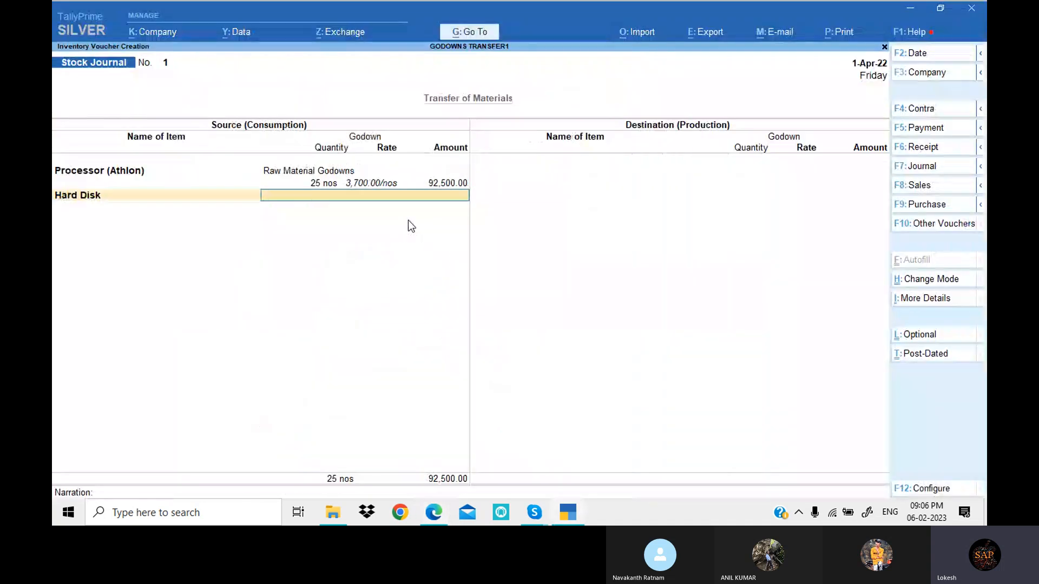
{"action": "key", "text": "Down"}
{"action": "key", "text": "Down"}
{"action": "key", "text": "Down"}
{"action": "key", "text": "Return"}
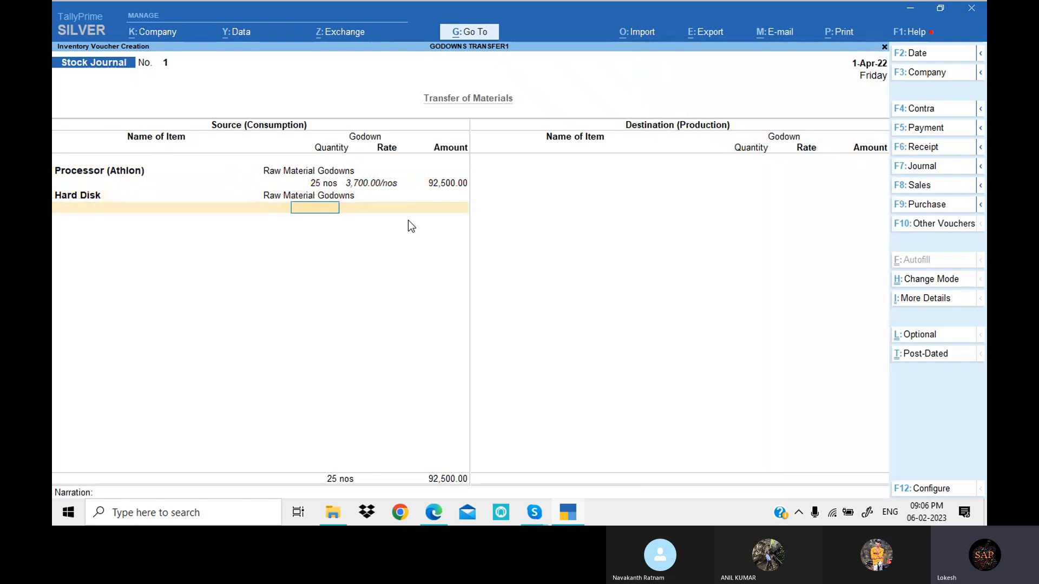
{"action": "key", "text": "alt+Tab"}
- Check the PDF for the next source item and add Monitor from Raw Material Godowns with a quantity of 50 nos
{"action": "key", "text": "alt+Tab"}
{"action": "type", "text": "50"}
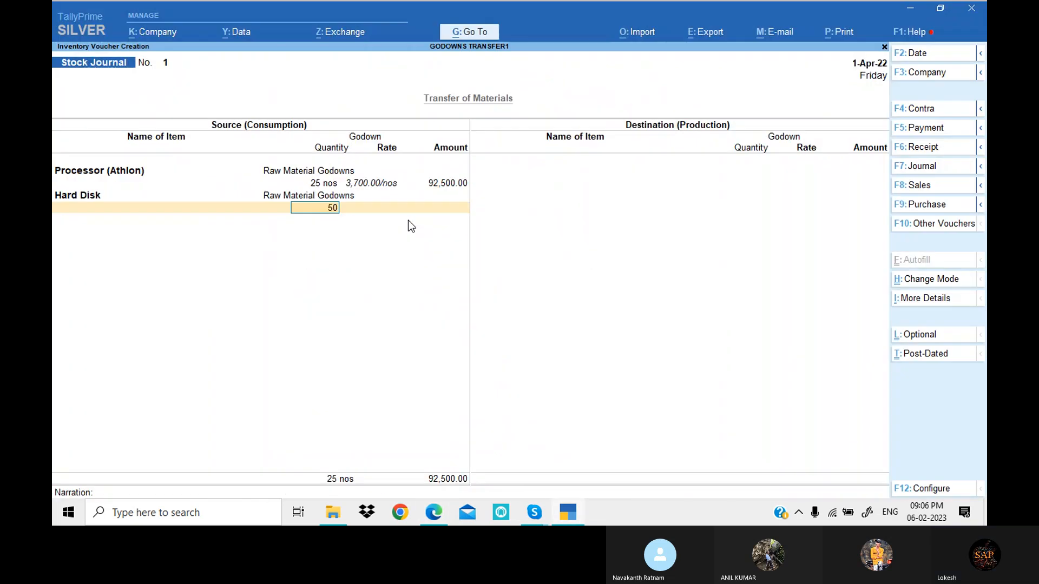
{"action": "key", "text": "Return"}
{"action": "key", "text": "Return"}
{"action": "key", "text": "Return"}
{"action": "key", "text": "alt+Tab"}
{"action": "key", "text": "alt+Tab"}
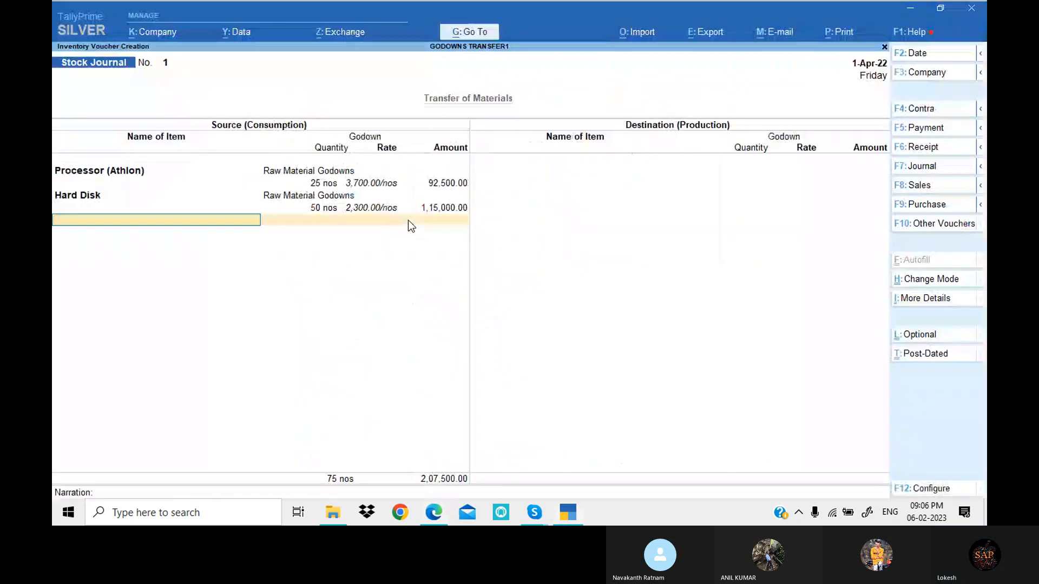
{"action": "type", "text": "Mon"}
{"action": "key", "text": "Return"}
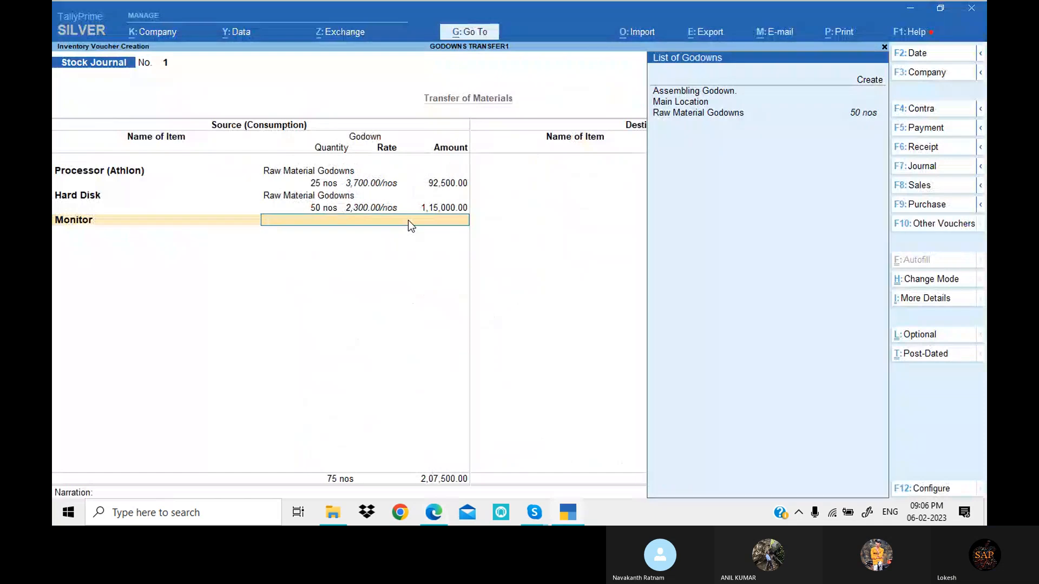
{"action": "key", "text": "Down"}
{"action": "key", "text": "Return"}
{"action": "key", "text": "alt+Tab"}
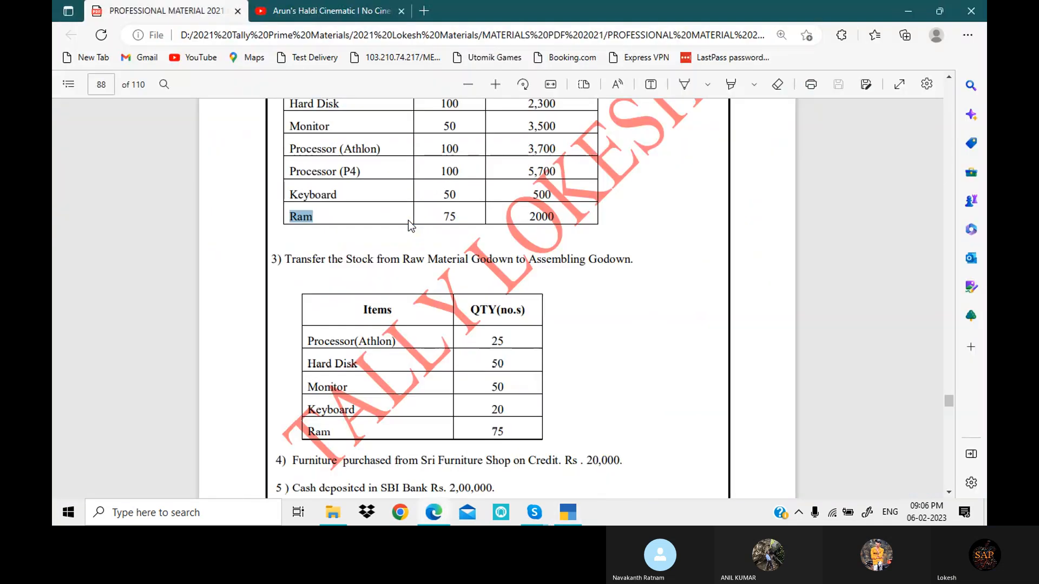
{"action": "key", "text": "alt+Tab"}
{"action": "type", "text": "50"}
{"action": "key", "text": "Return"}
{"action": "key", "text": "Return"}
{"action": "key", "text": "Return"}
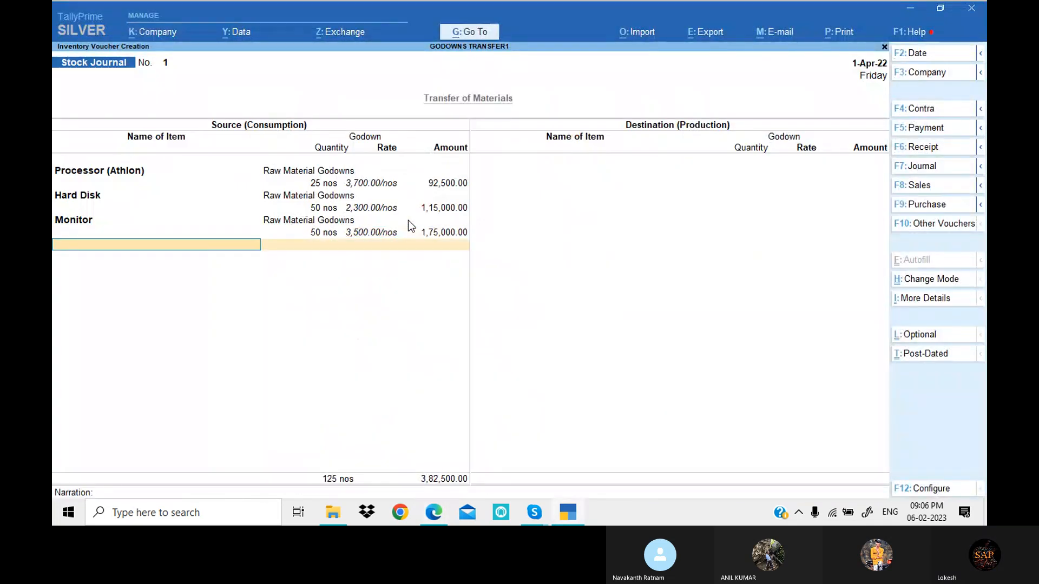
- Add Keyboard to the source side from Raw Material Godowns, with the quantity of 20 nos given in the PDF
{"action": "key", "text": "alt+Tab"}
{"action": "key", "text": "alt+Tab"}
{"action": "type", "text": "k"}
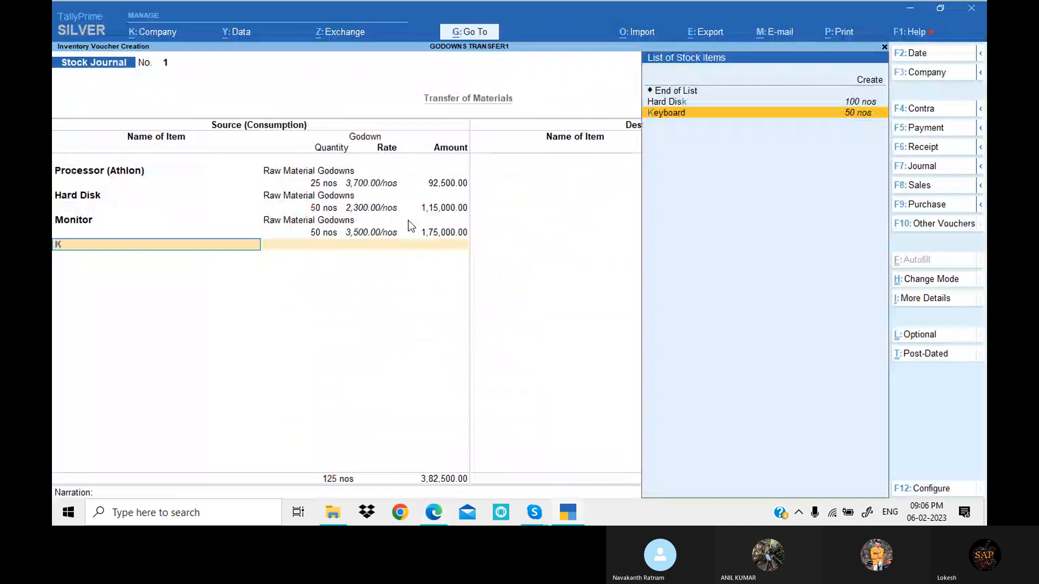
{"action": "key", "text": "Return"}
{"action": "key", "text": "Down"}
{"action": "key", "text": "Down"}
{"action": "key", "text": "Return"}
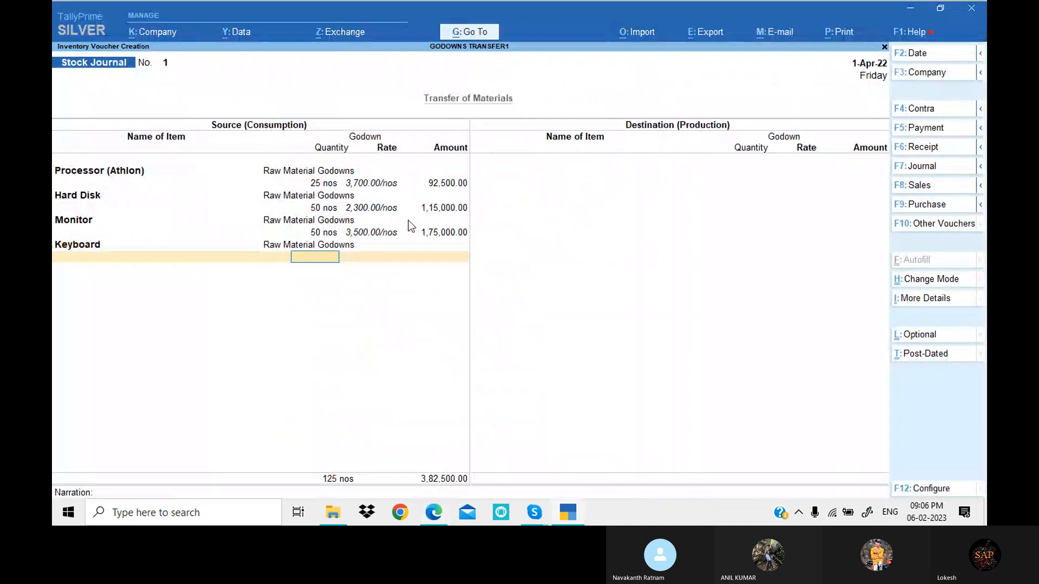
{"action": "key", "text": "alt+Tab"}
{"action": "key", "text": "alt+Tab"}
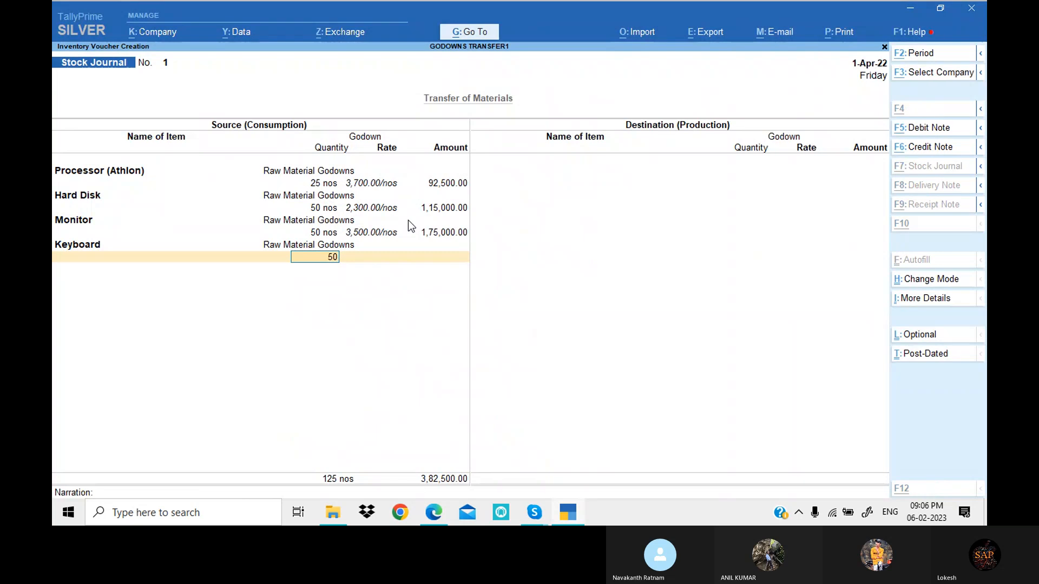
{"action": "key", "text": "alt+Tab"}
{"action": "key", "text": "alt+Tab"}
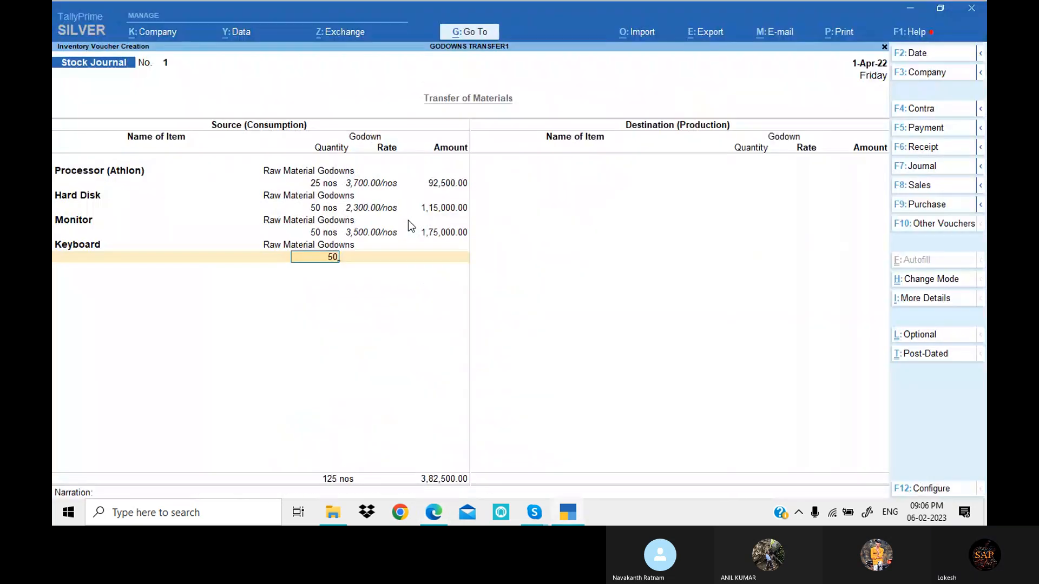
{"action": "key", "text": "alt+Tab"}
{"action": "key", "text": "alt+Tab"}
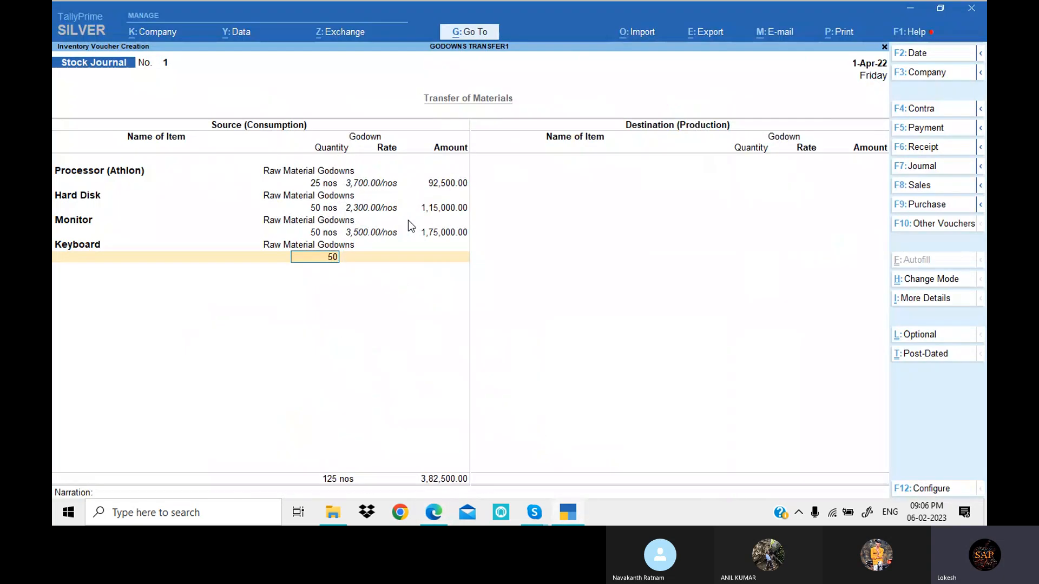
{"action": "type", "text": "20"}
{"action": "key", "text": "Return"}
{"action": "key", "text": "Return"}
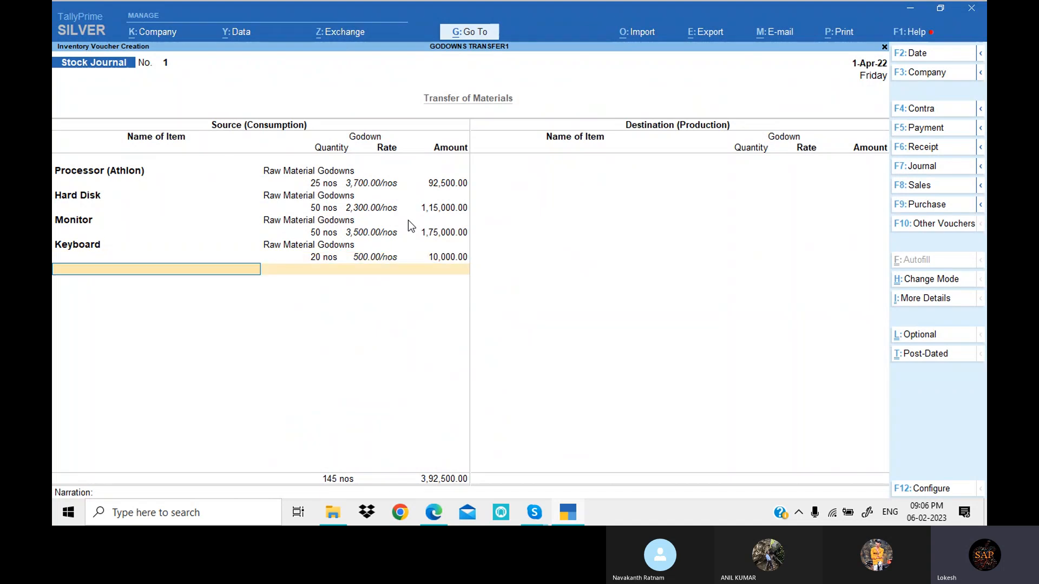
- Add Ram to the source side from Raw Material Godowns with a quantity of 75 nos and end the source list
{"action": "key", "text": "alt+Tab"}
{"action": "key", "text": "alt+Tab"}
{"action": "type", "text": "r"}
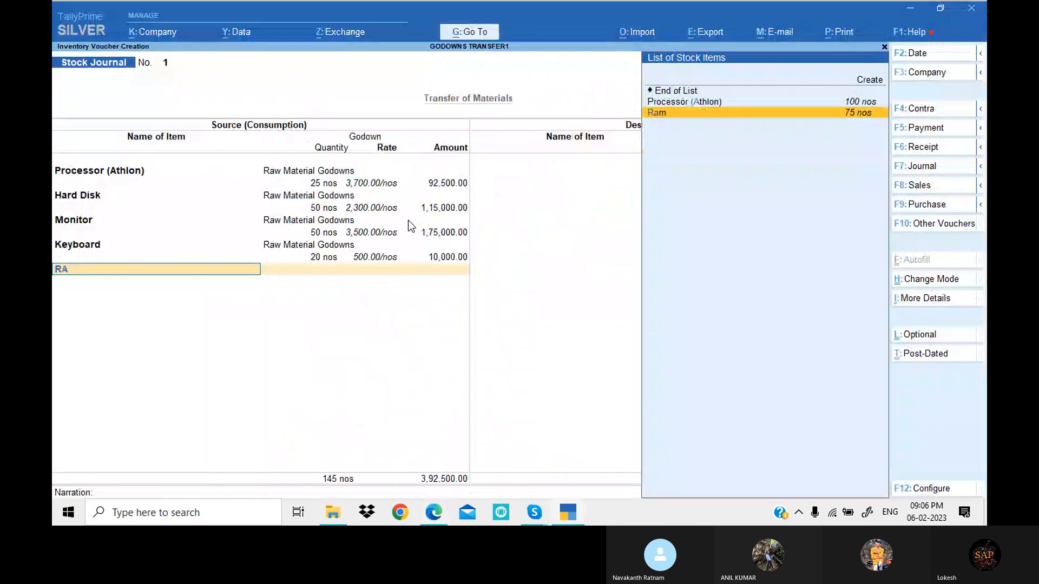
{"action": "key", "text": "Return"}
{"action": "key", "text": "alt+Tab"}
{"action": "key", "text": "alt+Tab"}
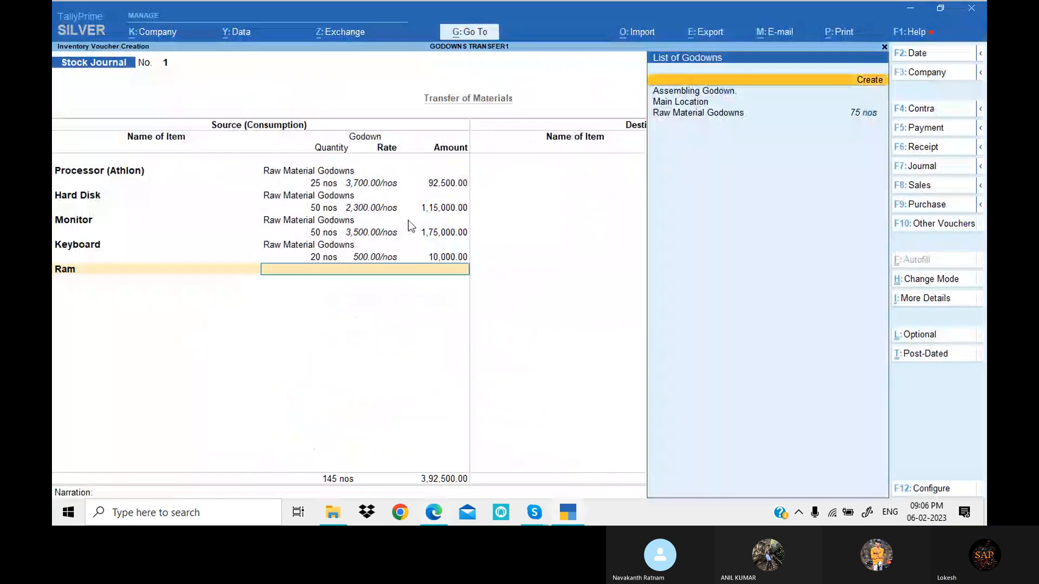
{"action": "key", "text": "Down"}
{"action": "key", "text": "Down"}
{"action": "key", "text": "Return"}
{"action": "key", "text": "alt+Tab"}
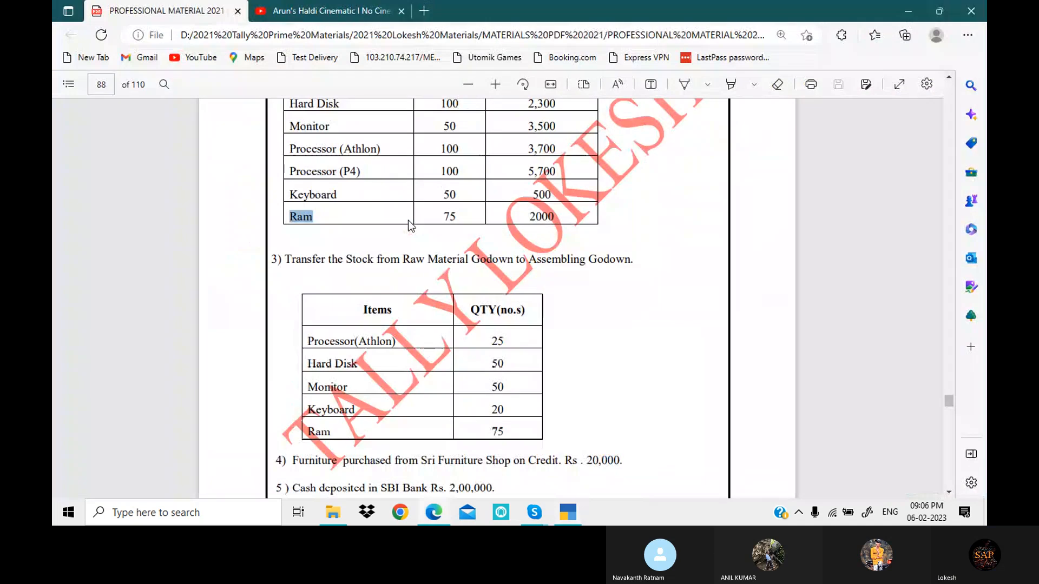
{"action": "key", "text": "alt+Tab"}
{"action": "type", "text": "75"}
{"action": "key", "text": "Return"}
{"action": "key", "text": "Return"}
{"action": "key", "text": "Return"}
{"action": "key", "text": "Return"}
{"action": "key", "text": "Return"}
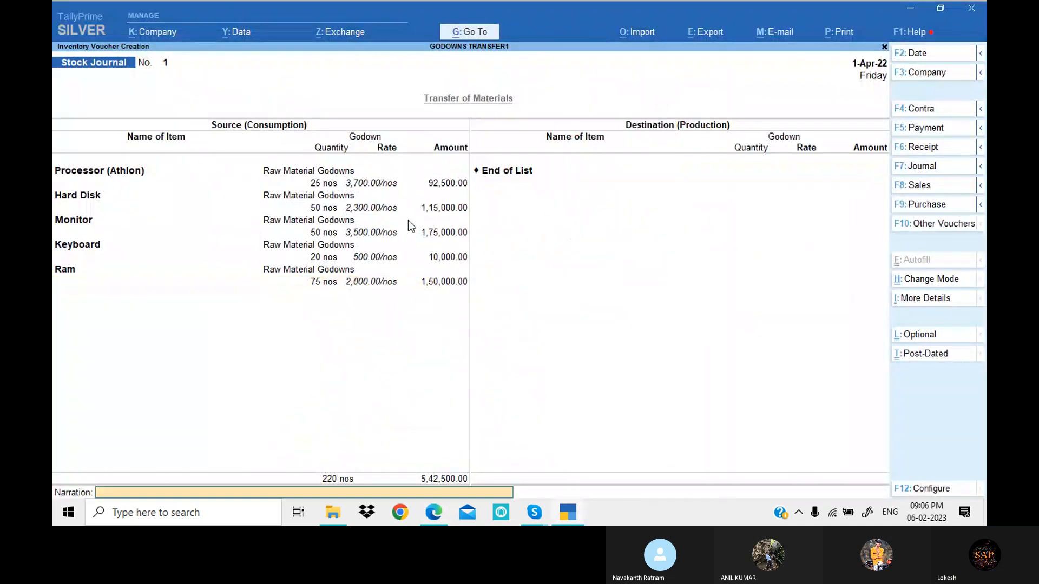
- Return to the destination item list and add Processor (Athlon) in Assembling Godown with 25 nos
{"action": "key", "text": "BackSpace"}
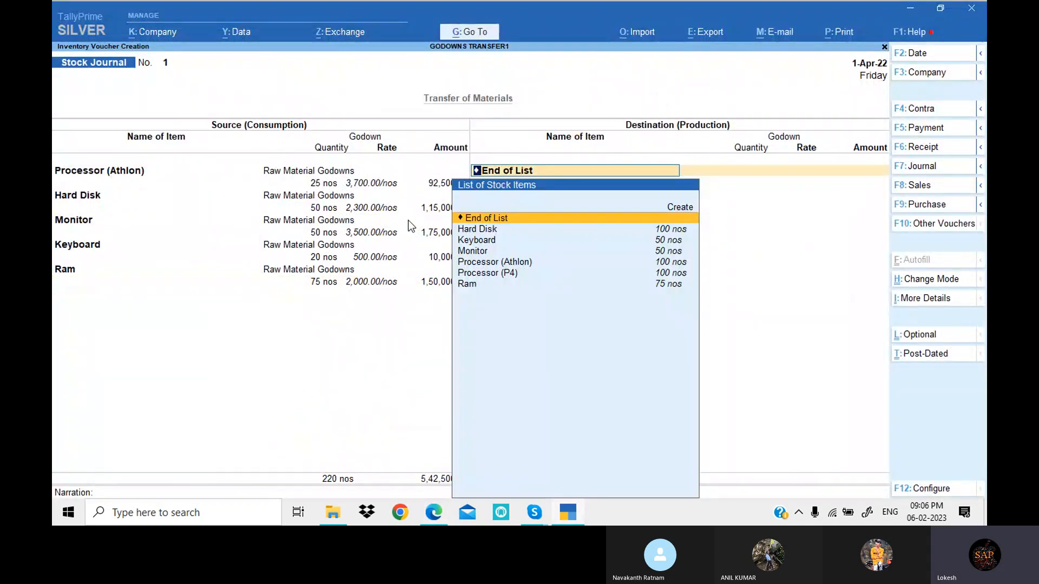
{"action": "type", "text": "PR"}
{"action": "key", "text": "Return"}
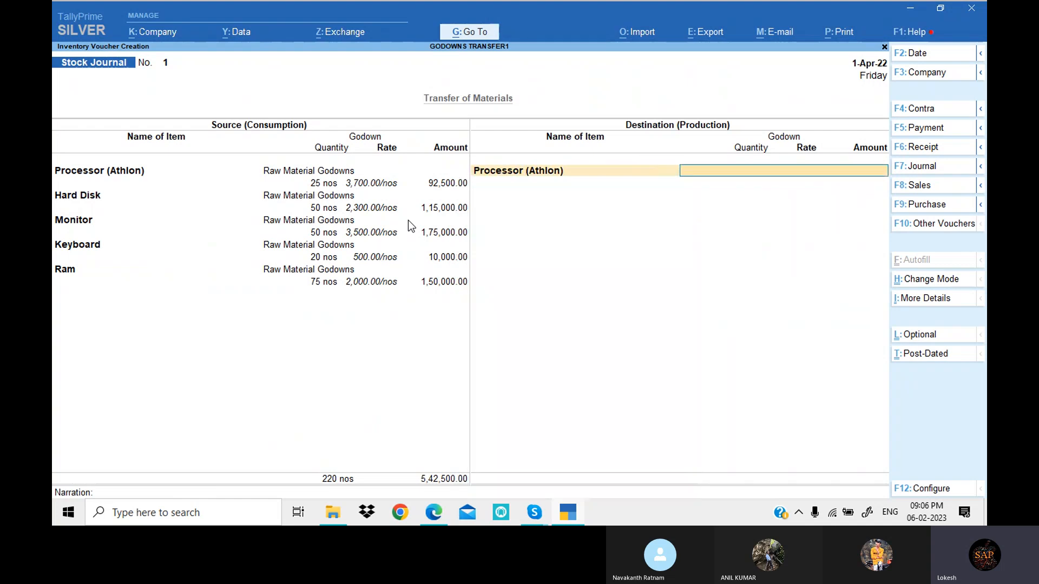
{"action": "key", "text": "Down"}
{"action": "key", "text": "Return"}
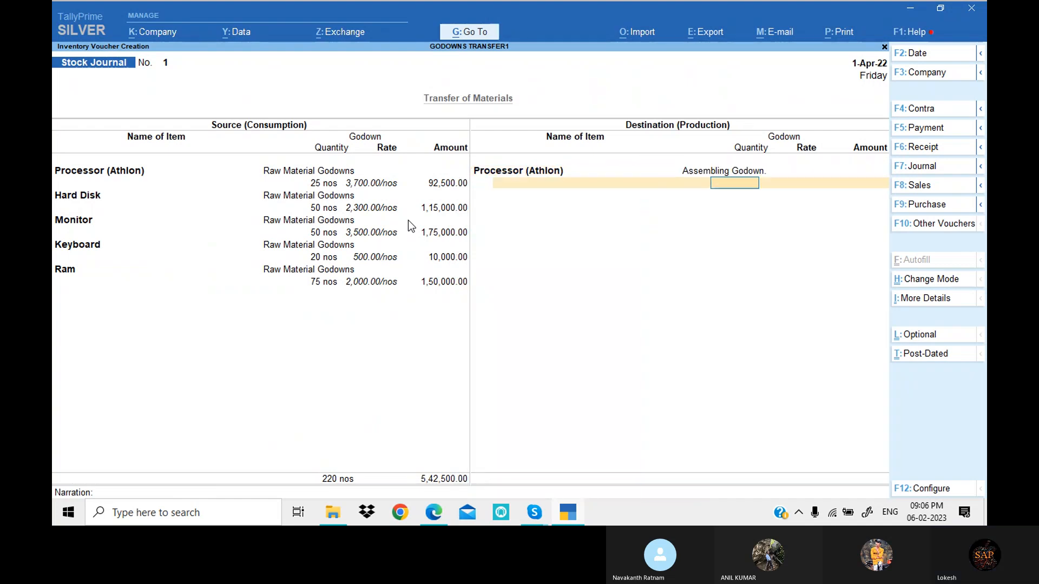
{"action": "key", "text": "Return"}
- Add Hard Disk to the destination side in Assembling Godown with a quantity of 50 nos
{"action": "key", "text": "Return"}
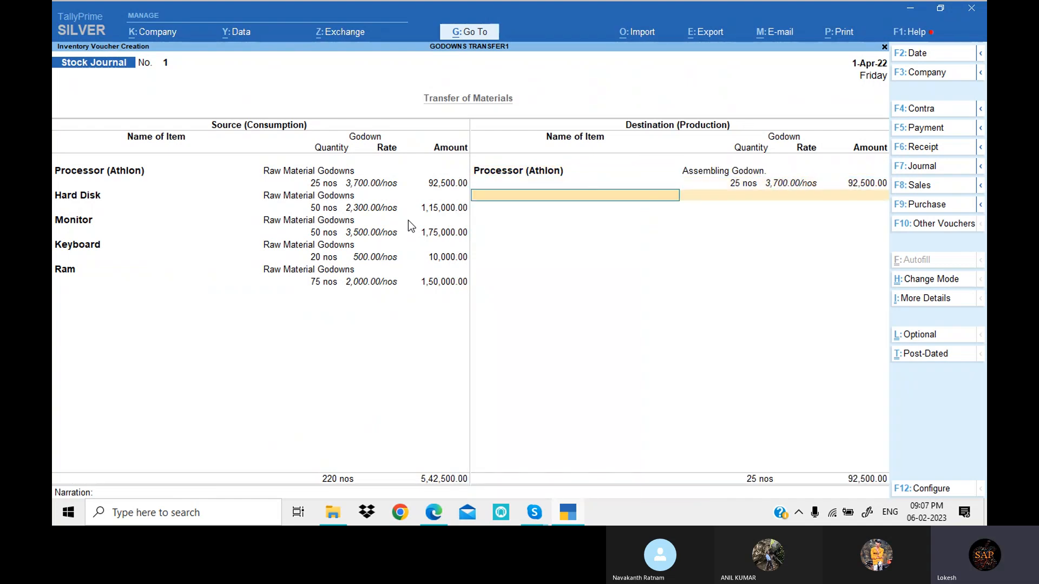
{"action": "key", "text": "Down"}
{"action": "key", "text": "Return"}
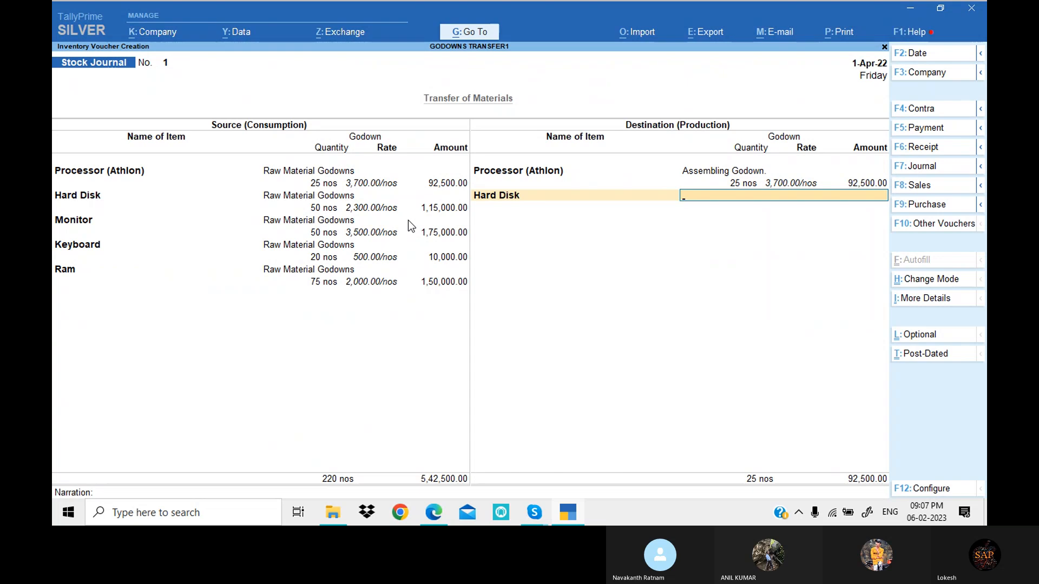
{"action": "key", "text": "Down"}
{"action": "key", "text": "Return"}
{"action": "type", "text": "5"}
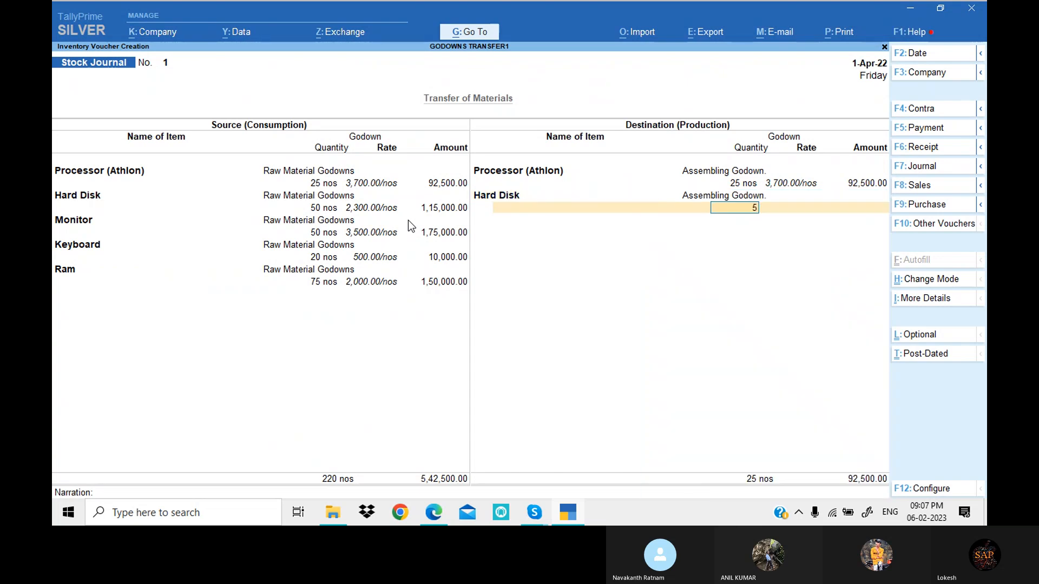
{"action": "type", "text": "0"}
{"action": "key", "text": "Return"}
- Add Monitor to the destination side in Assembling Godown with a quantity of 50 nos
{"action": "key", "text": "Return"}
{"action": "key", "text": "Return"}
{"action": "type", "text": "mo"}
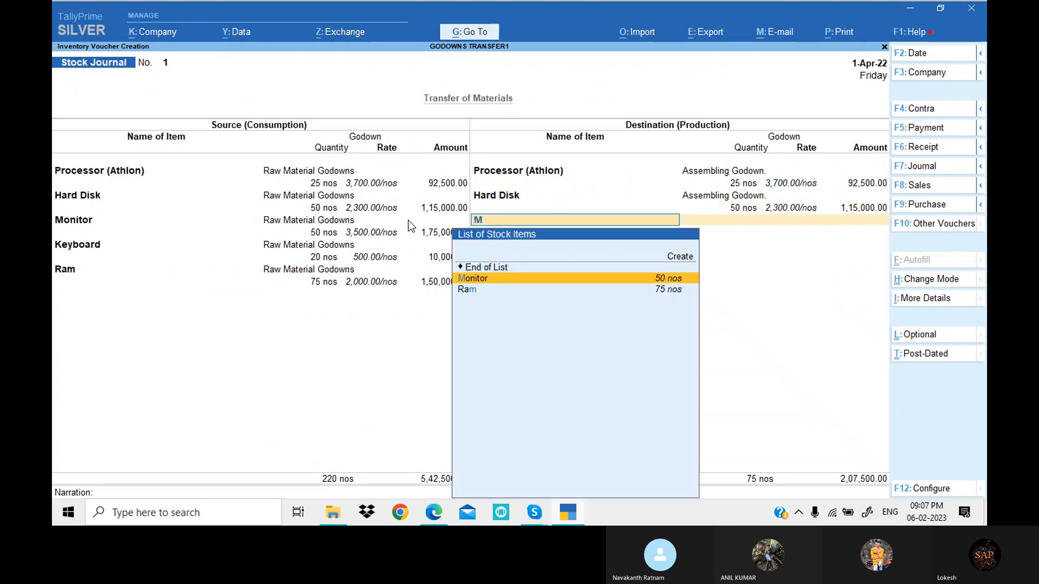
{"action": "key", "text": "Return"}
{"action": "key", "text": "Down"}
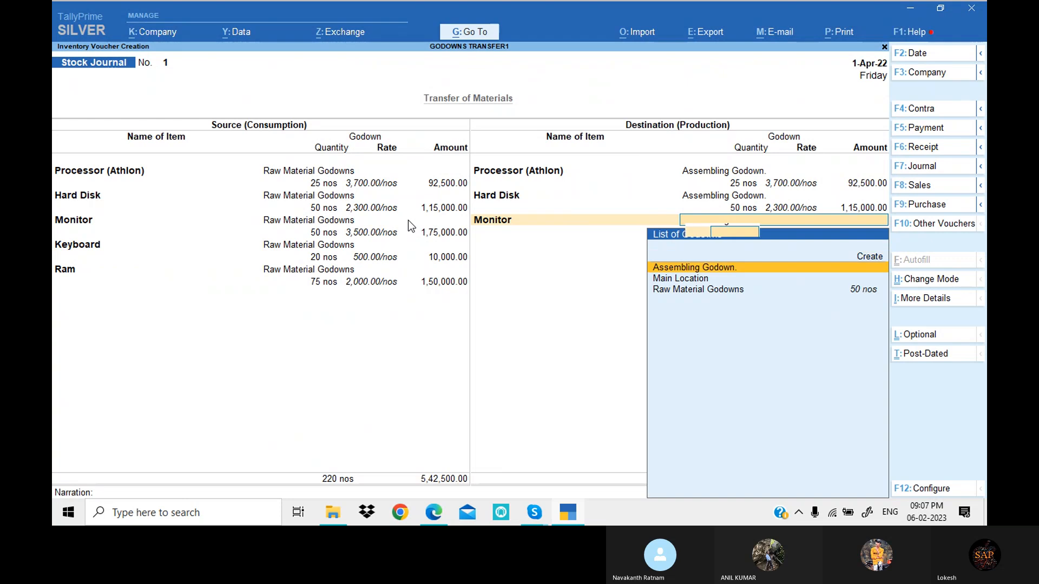
{"action": "key", "text": "Return"}
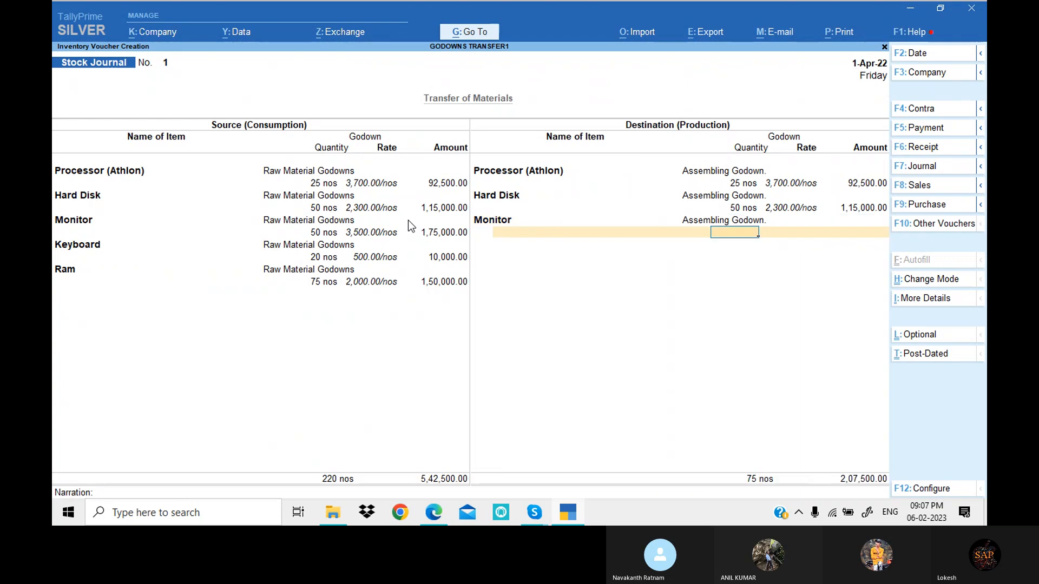
{"action": "type", "text": "50"}
{"action": "key", "text": "Return"}
- Add Keyboard to the destination side in Assembling Godown with a quantity of 20 nos
{"action": "key", "text": "Return"}
{"action": "key", "text": "Return"}
{"action": "type", "text": "K"}
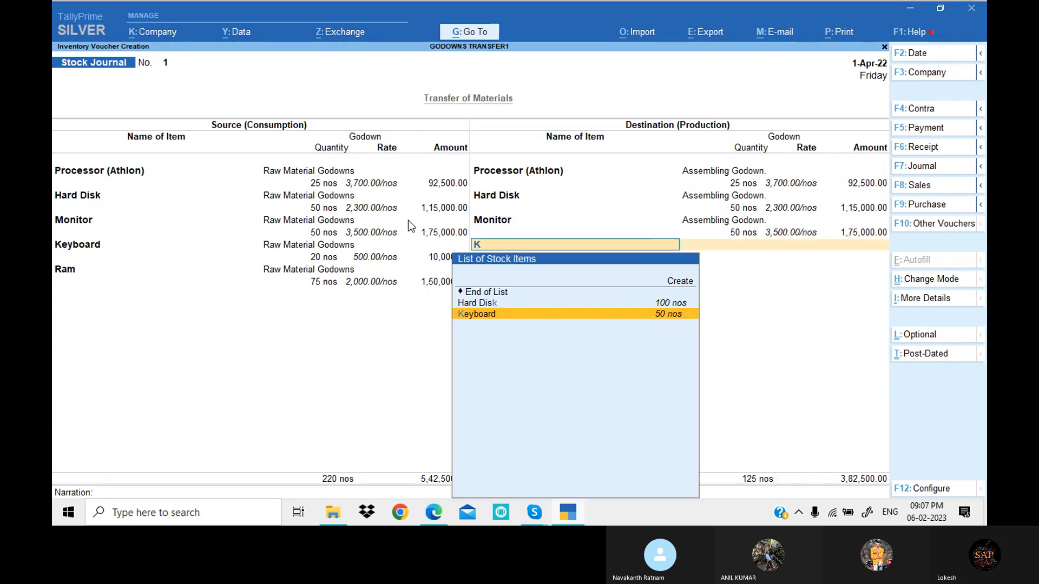
{"action": "key", "text": "Return"}
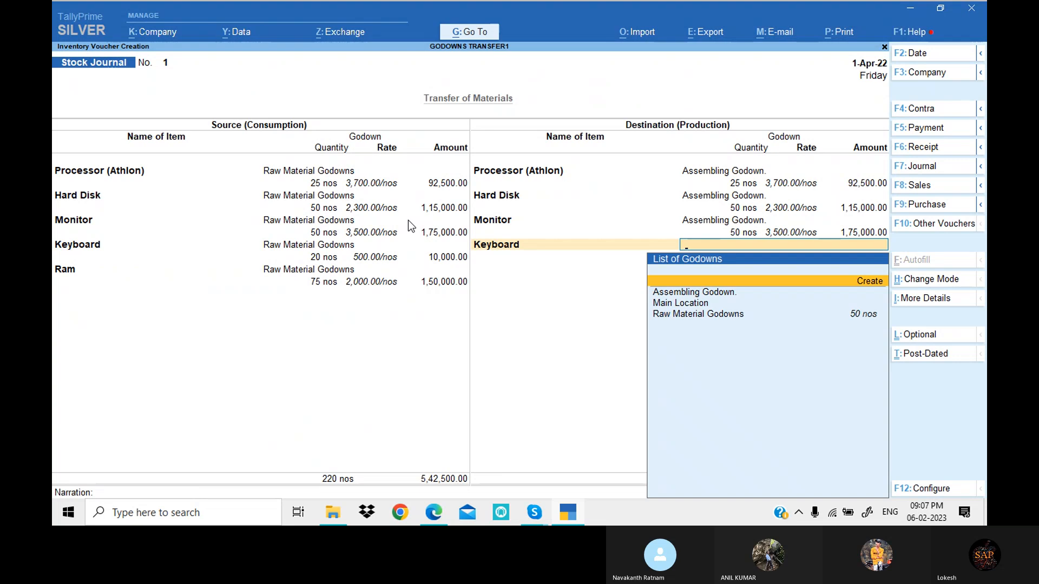
{"action": "key", "text": "Down"}
{"action": "key", "text": "Return"}
{"action": "type", "text": "20"}
{"action": "key", "text": "Return"}
{"action": "key", "text": "Return"}
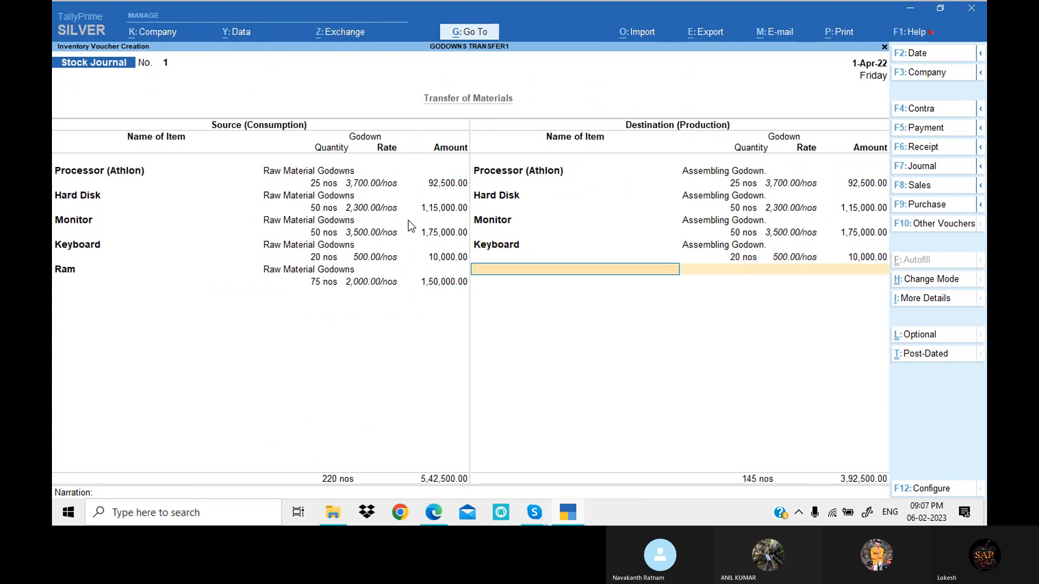
- Add Ram to the destination side in Assembling Godown with 75 nos and save the stock journal
{"action": "type", "text": "Ra"}
{"action": "key", "text": "Return"}
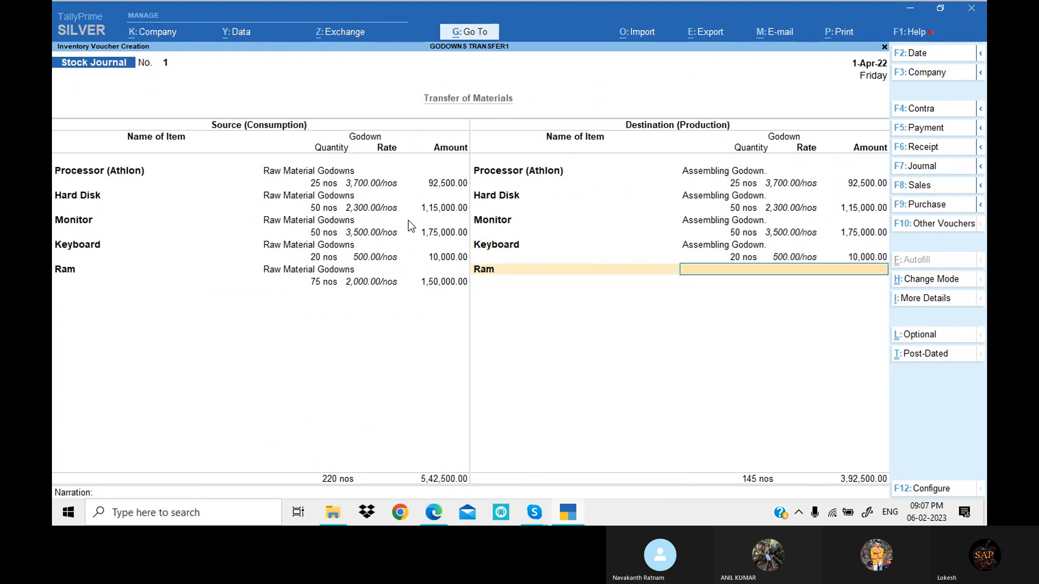
{"action": "key", "text": "Down"}
{"action": "key", "text": "Return"}
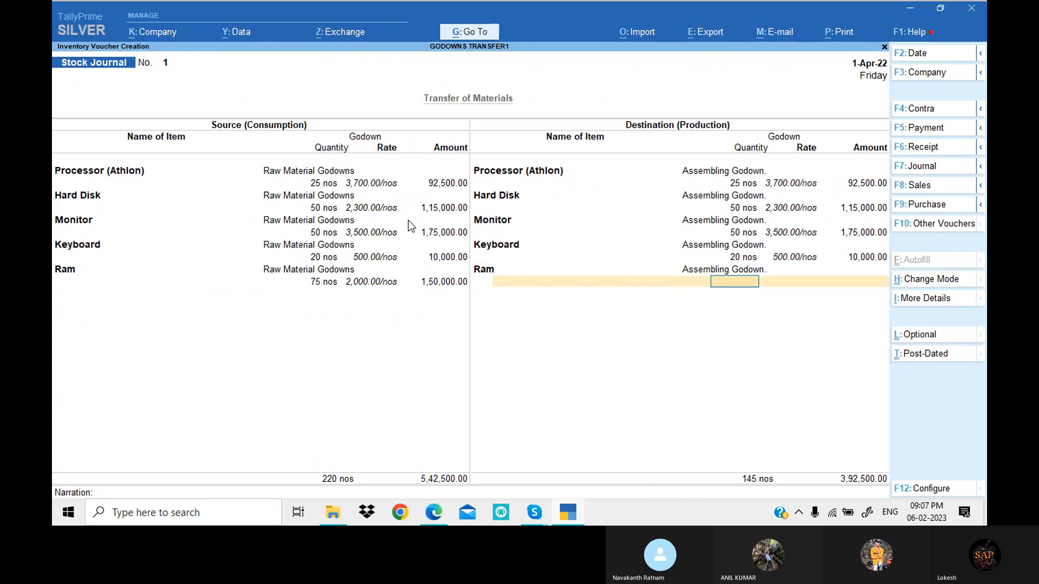
{"action": "type", "text": "75"}
{"action": "key", "text": "Return"}
{"action": "key", "text": "Return"}
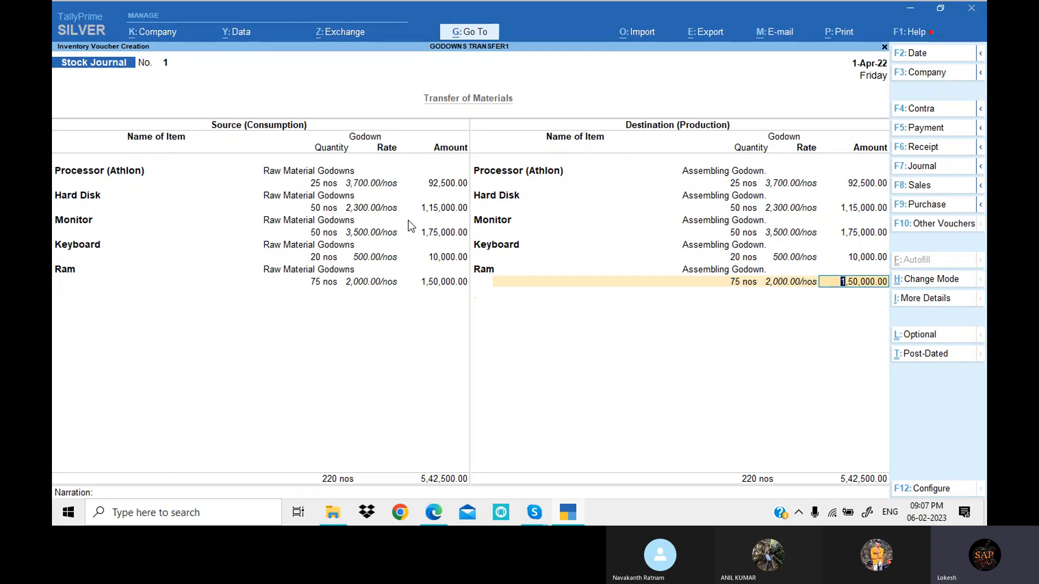
{"action": "key", "text": "Return"}
{"action": "key", "text": "Return"}
{"action": "key", "text": "Return"}
{"action": "key", "text": "y"}
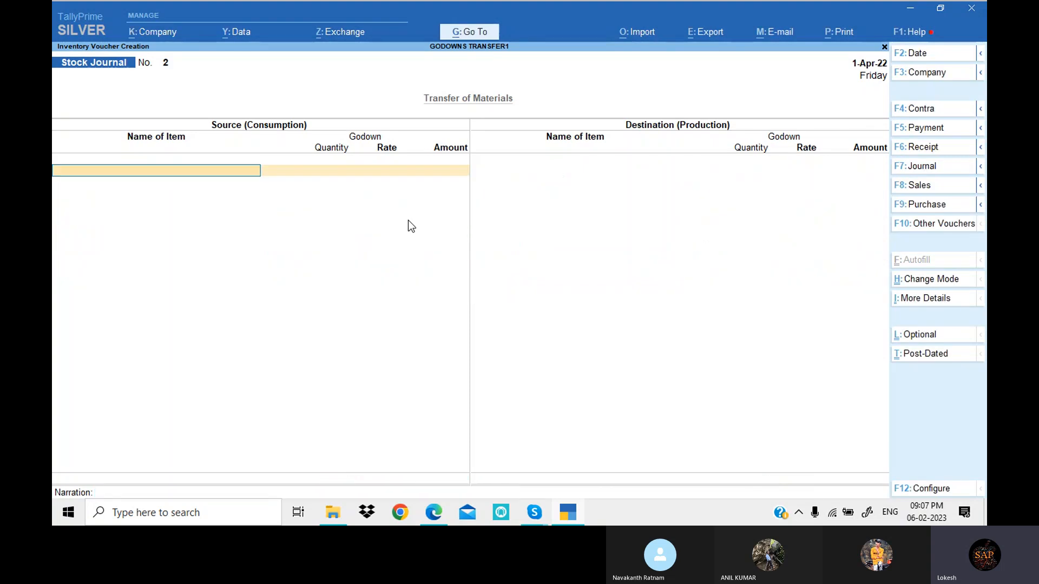
- Start a Journal voucher for the PDF's credit furniture purchase and debit Furniture with 20,000
{"action": "key", "text": "alt+Tab"}
{"action": "scroll", "coordinate": [527, 266], "scroll_direction": "down", "scroll_amount": 5}
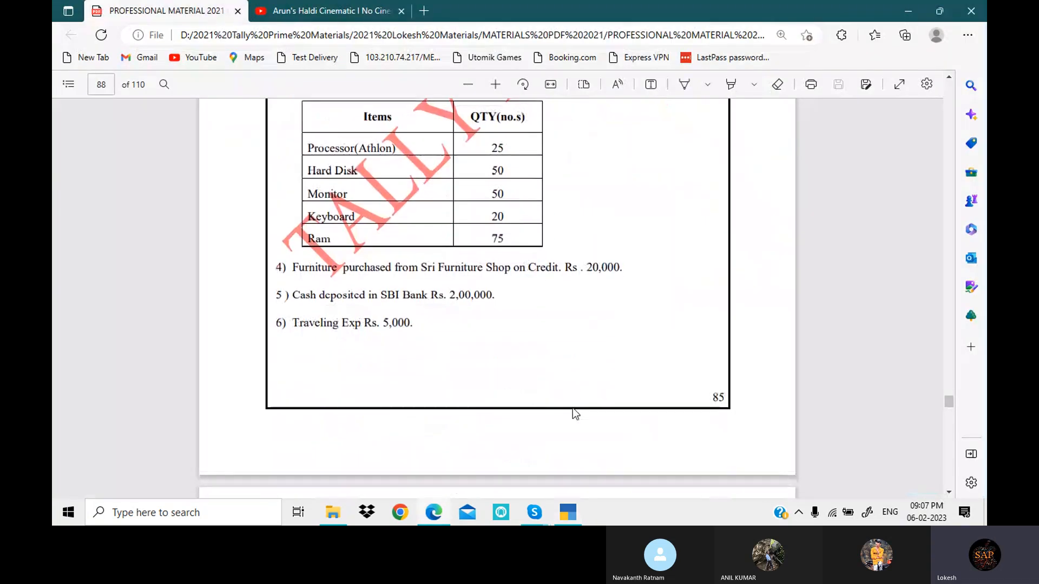
{"action": "key", "text": "alt+Tab"}
{"action": "left_click", "coordinate": [945, 167]}
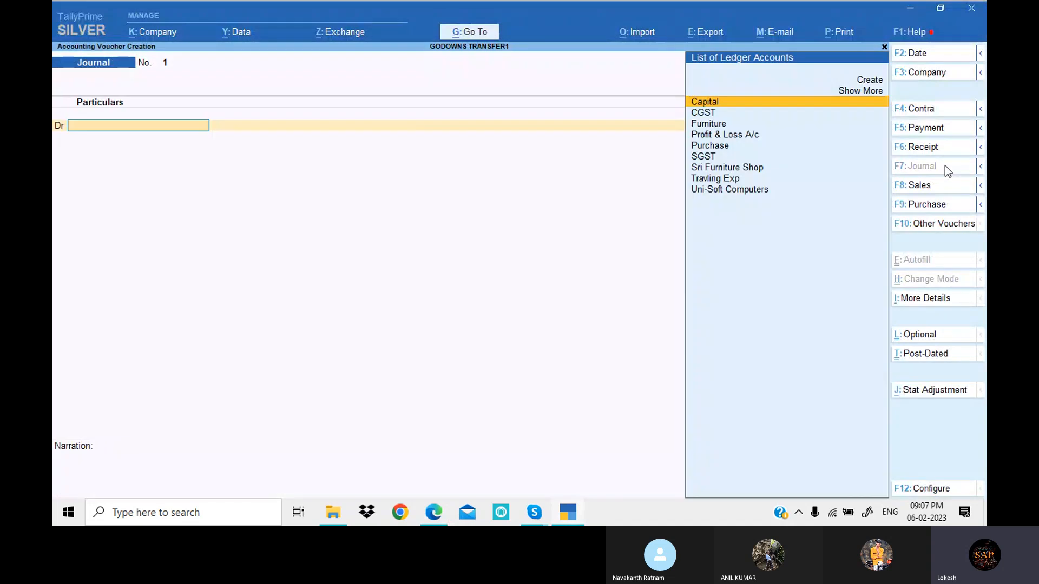
{"action": "type", "text": "f"}
{"action": "key", "text": "Return"}
{"action": "key", "text": "alt+Tab"}
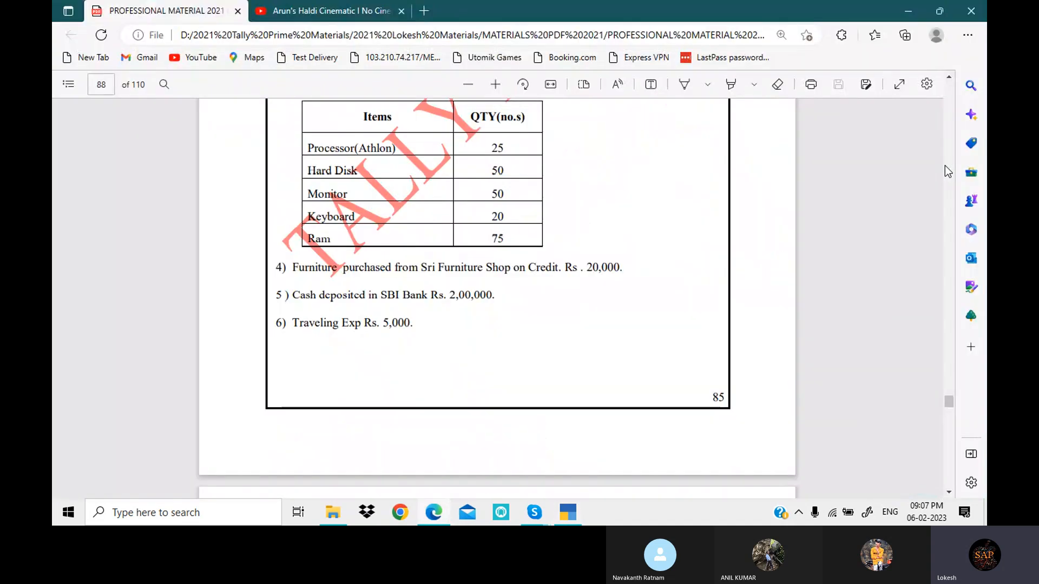
{"action": "key", "text": "alt+Tab"}
{"action": "type", "text": "20000"}
{"action": "key", "text": "Return"}
- Credit Sri Furniture Shop with 20,000 and save the journal voucher
{"action": "key", "text": "Return"}
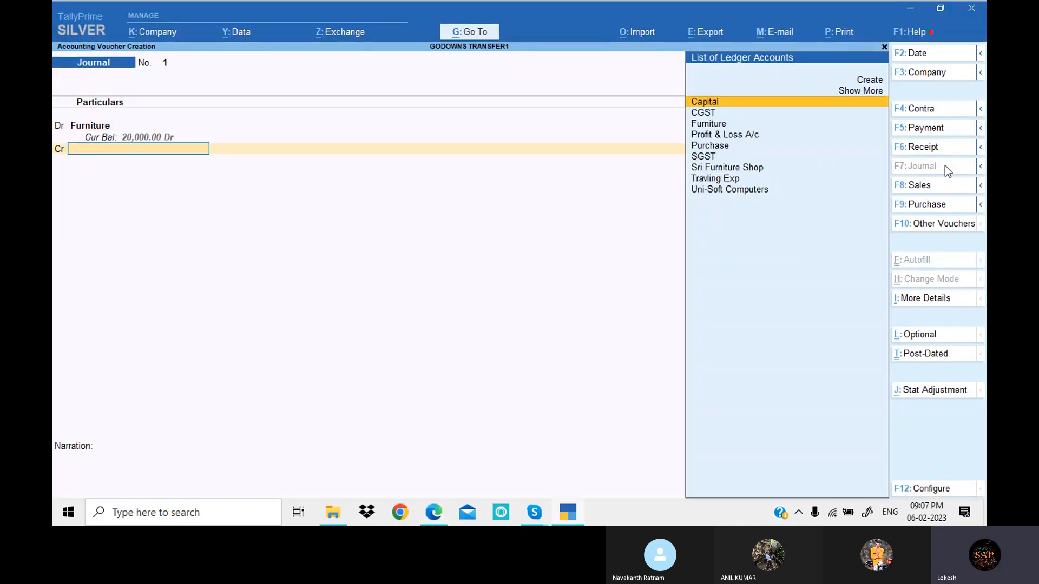
{"action": "type", "text": "sri"}
{"action": "key", "text": "Return"}
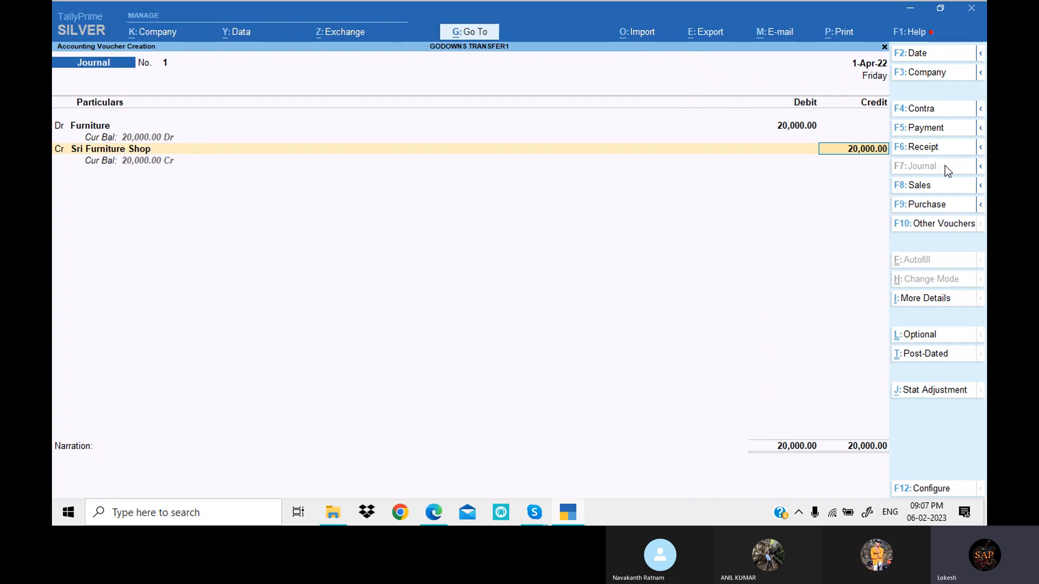
{"action": "key", "text": "Return"}
{"action": "key", "text": "Return"}
{"action": "key", "text": "Return"}
- Start a Contra voucher for the PDF's cash deposit and credit Cash with 2,00,000
{"action": "key", "text": "alt+Tab"}
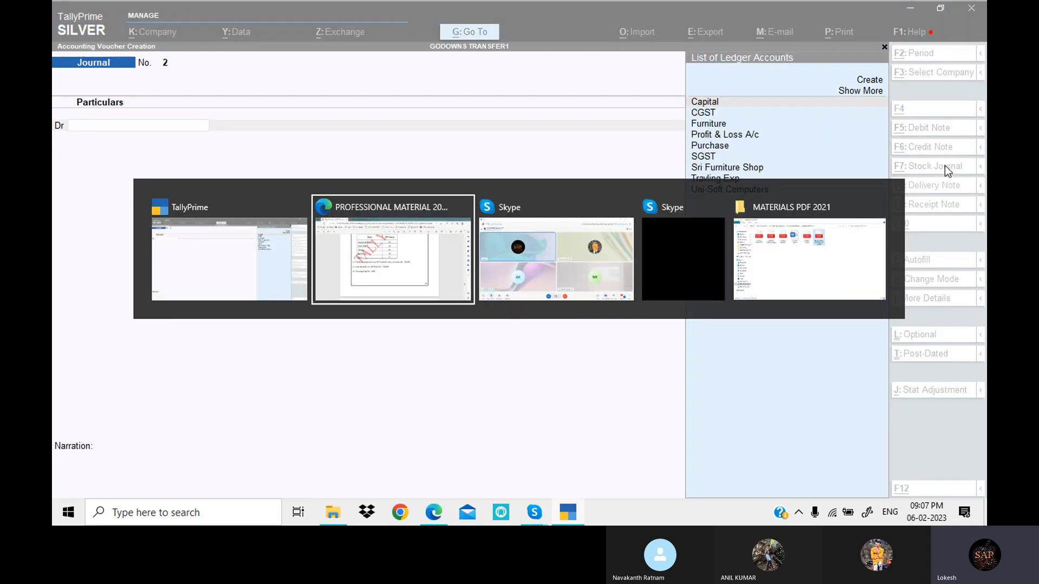
{"action": "key", "text": "alt+Tab"}
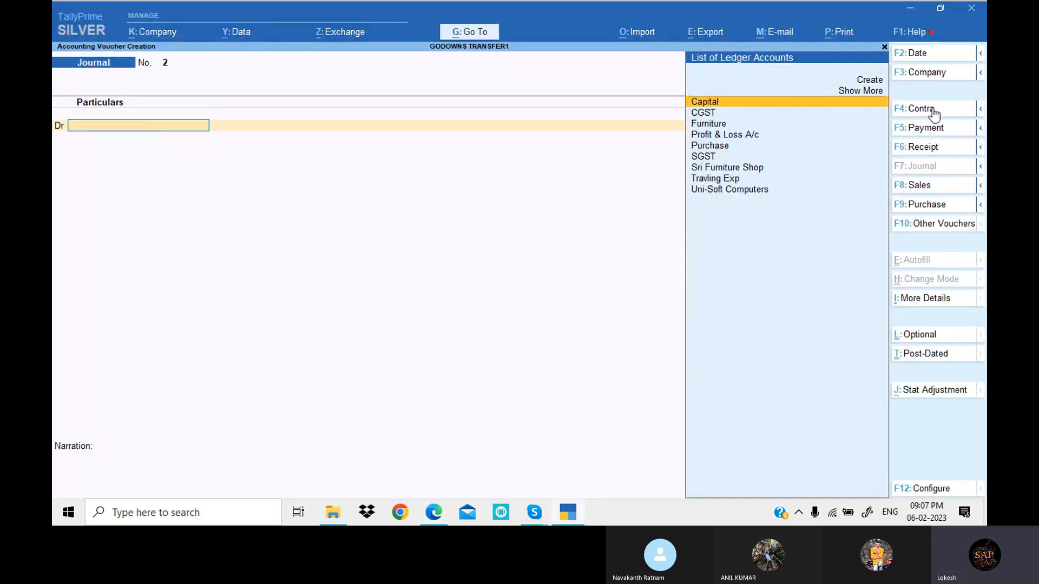
{"action": "left_click", "coordinate": [939, 108]}
{"action": "key", "text": "Return"}
{"action": "key", "text": "alt+Tab"}
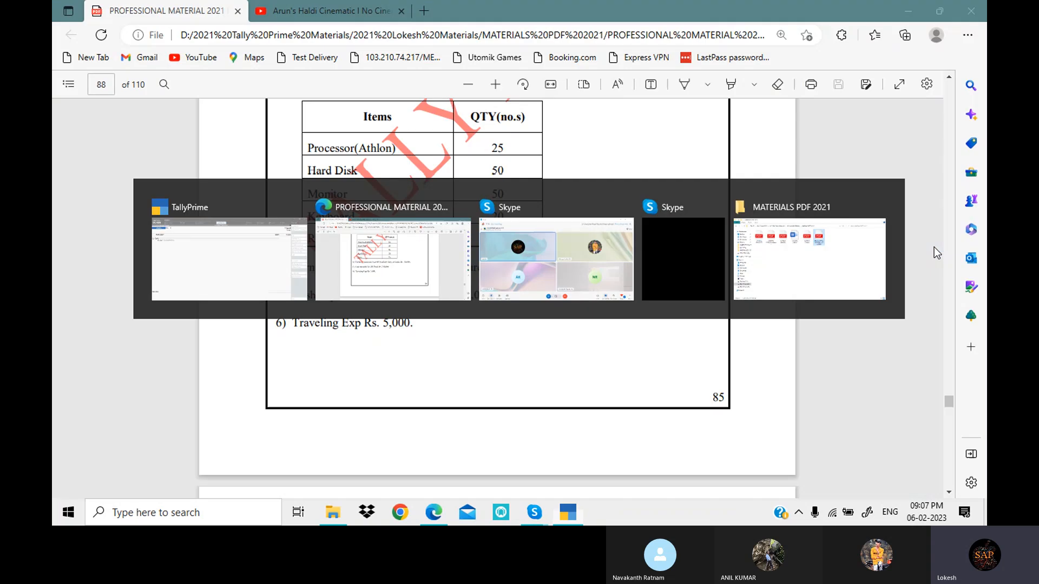
{"action": "key", "text": "alt+Tab"}
{"action": "type", "text": "200000"}
{"action": "key", "text": "Return"}
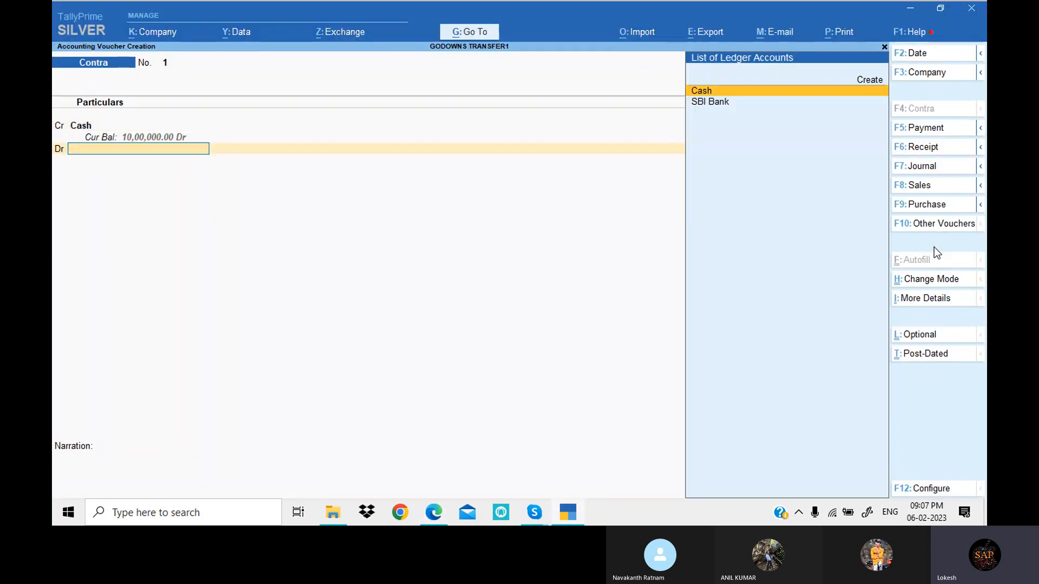
- Debit SBI Bank with 2,00,000, leave the cash denominations blank and save the contra voucher
{"action": "key", "text": "Down"}
{"action": "key", "text": "Return"}
{"action": "key", "text": "Return"}
{"action": "key", "text": "Return"}
{"action": "key", "text": "Return"}
{"action": "key", "text": "Return"}
{"action": "key", "text": "Return"}
{"action": "key", "text": "Return"}
{"action": "key", "text": "Return"}
{"action": "key", "text": "Return"}
{"action": "key", "text": "Return"}
{"action": "key", "text": "Return"}
{"action": "key", "text": "Return"}
{"action": "key", "text": "Return"}
{"action": "key", "text": "Return"}
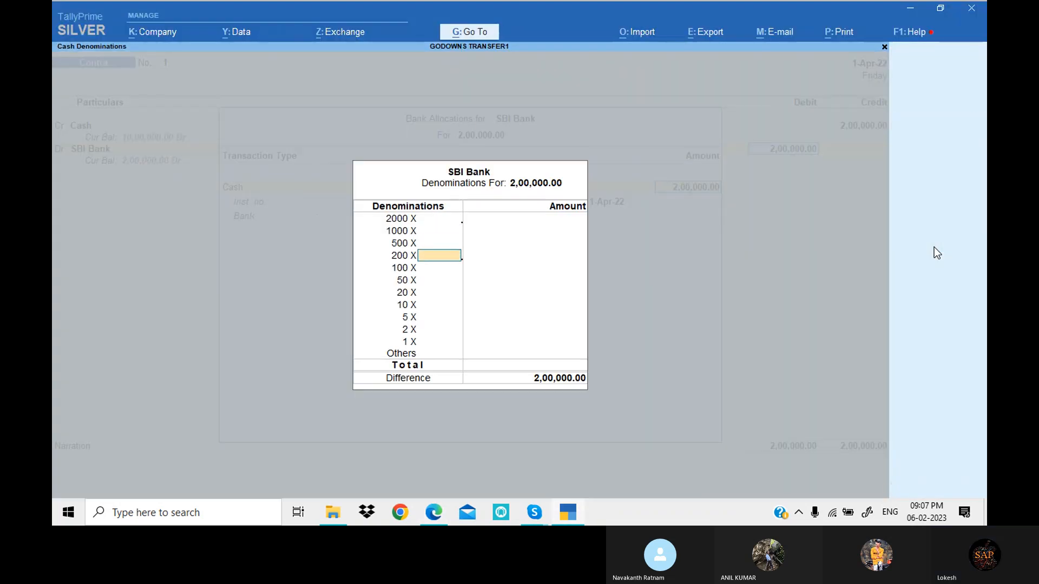
{"action": "key", "text": "Return"}
{"action": "key", "text": "Return"}
{"action": "key", "text": "Return"}
{"action": "key", "text": "Return"}
{"action": "key", "text": "Return"}
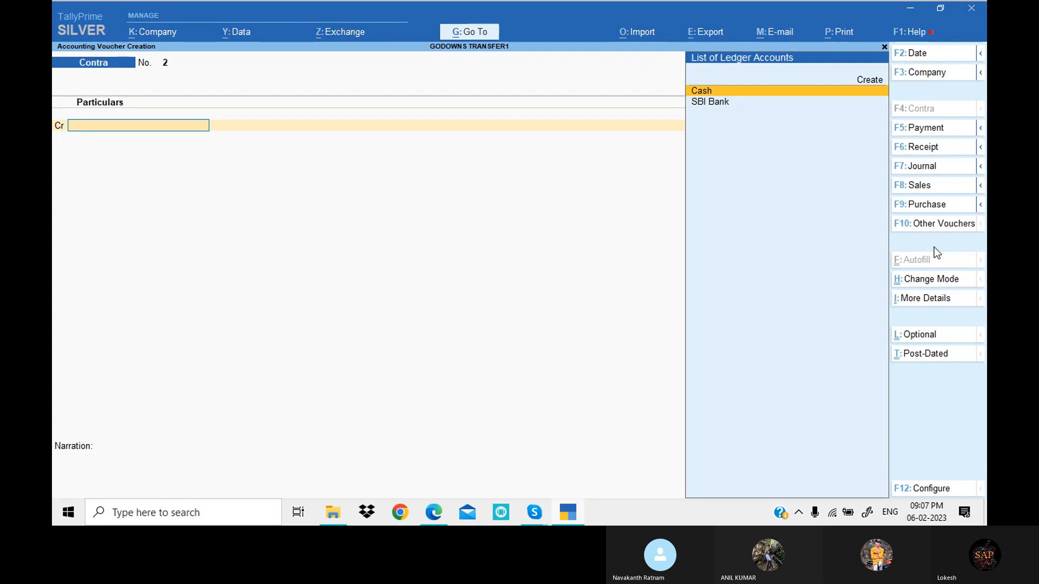
- Start a Payment voucher for the PDF's traveling expense and debit Travling Exp with 5,000
{"action": "key", "text": "alt+Tab"}
{"action": "key", "text": "alt+Tab"}
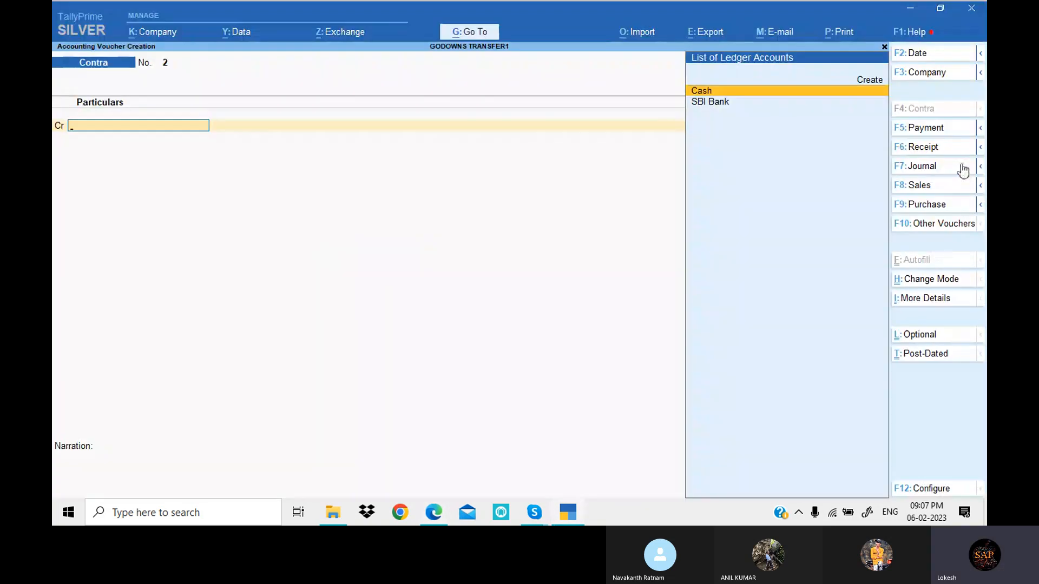
{"action": "left_click", "coordinate": [952, 131]}
{"action": "type", "text": "tr"}
{"action": "key", "text": "Return"}
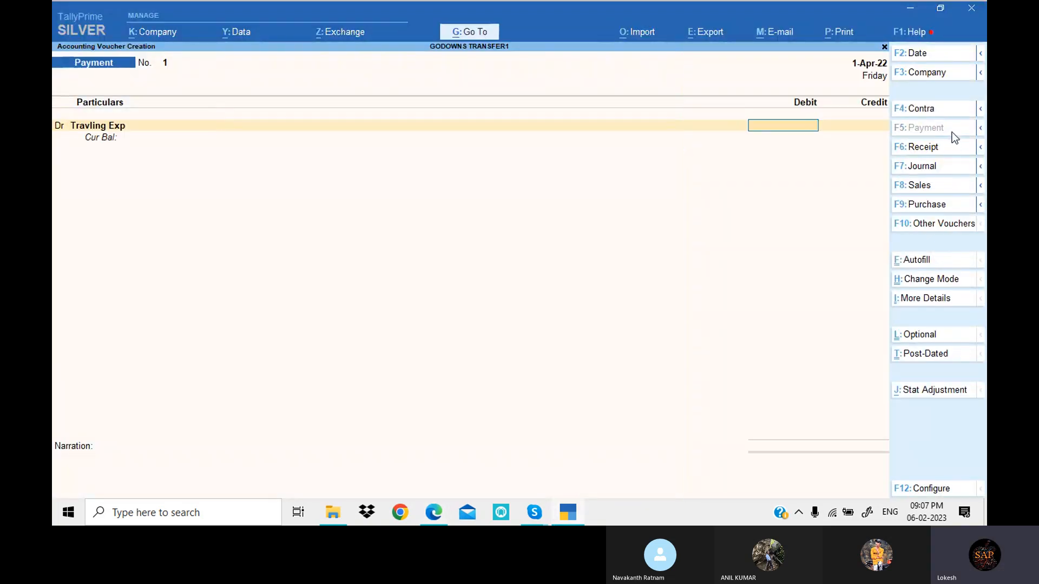
{"action": "key", "text": "alt+Tab"}
{"action": "key", "text": "alt+Tab"}
{"action": "type", "text": "5000"}
{"action": "key", "text": "Return"}
- Credit Cash with 5,000, save the payment voucher and return to the Gateway of Tally
{"action": "key", "text": "Down"}
{"action": "key", "text": "Return"}
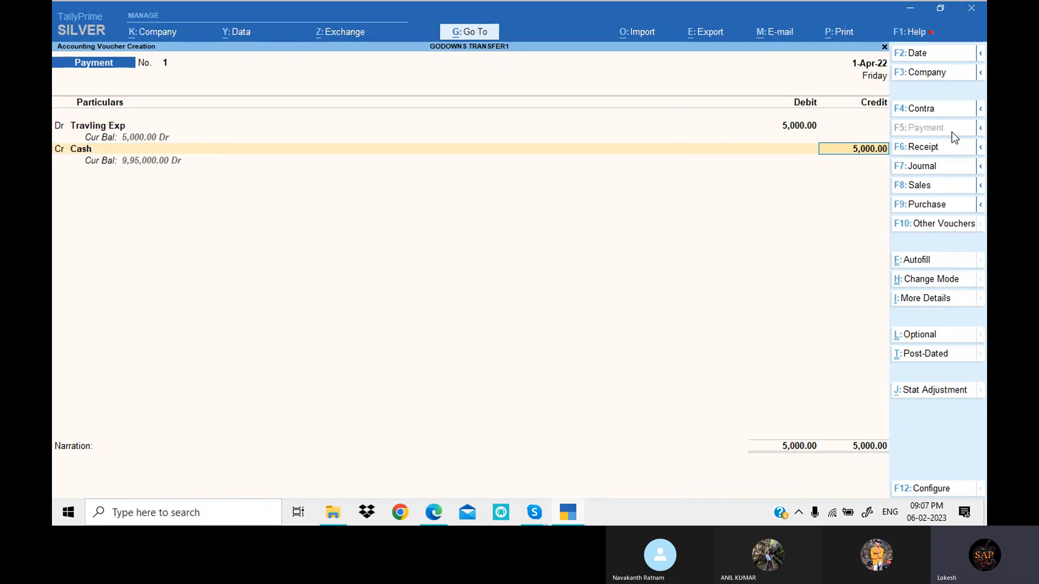
{"action": "key", "text": "Return"}
{"action": "key", "text": "Return"}
{"action": "key", "text": "Return"}
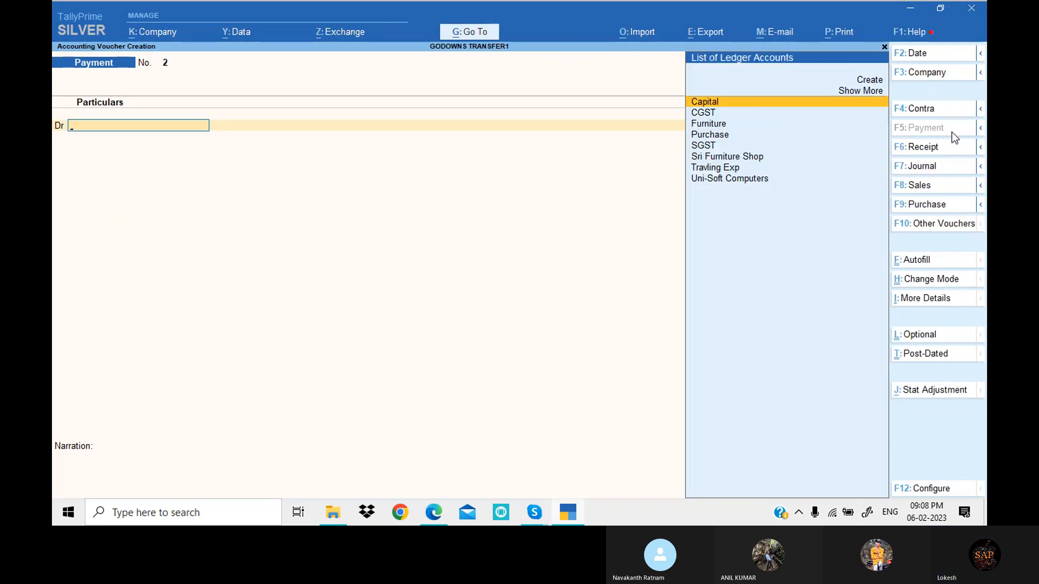
{"action": "key", "text": "Escape"}
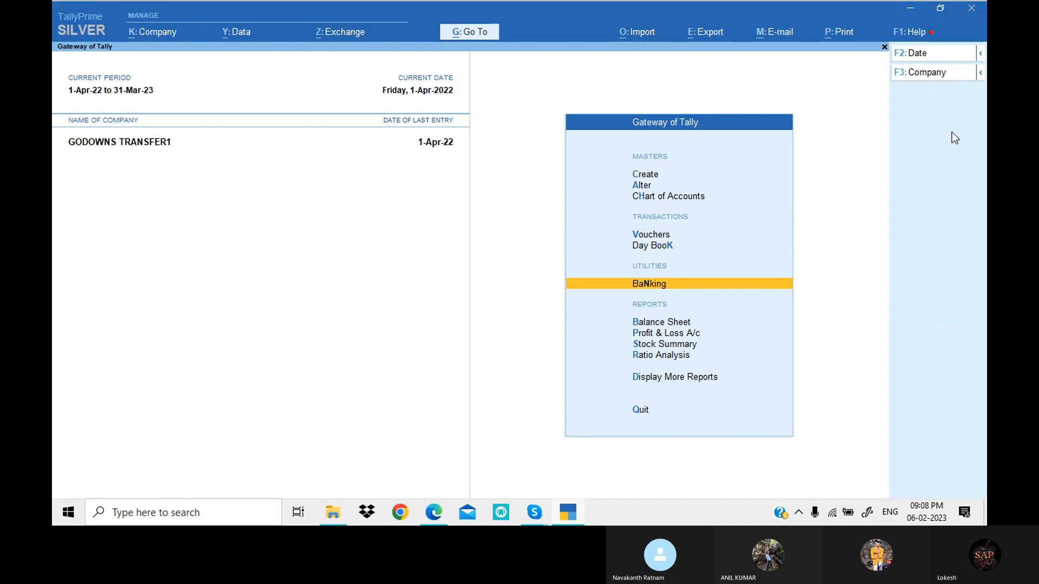
- Review the Profit & Loss A/c of GODOWNS TRANSFER1 and compare it with the PDF's transactions
{"action": "key", "text": "p"}
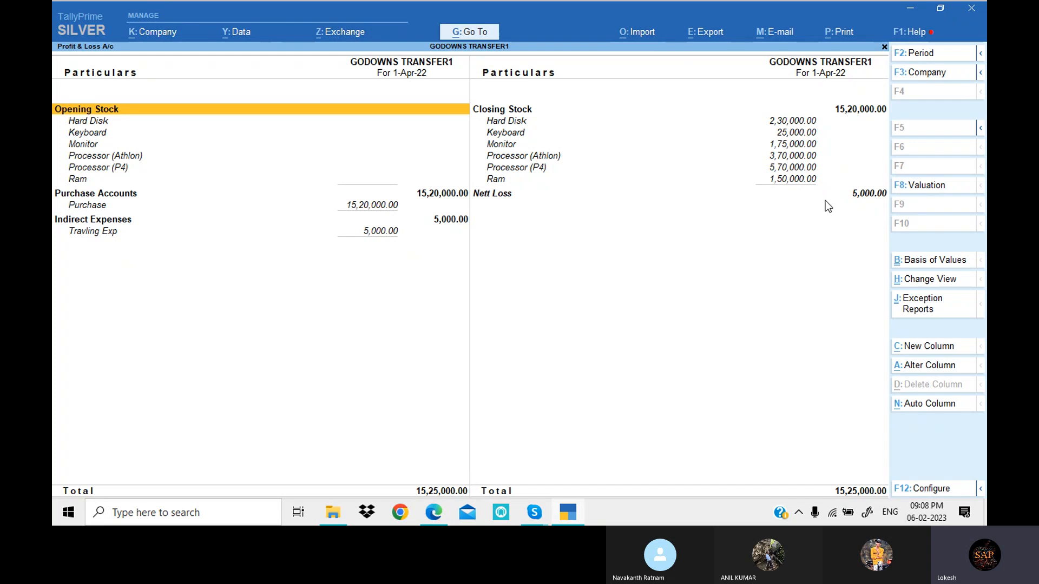
{"action": "left_click", "coordinate": [441, 514]}
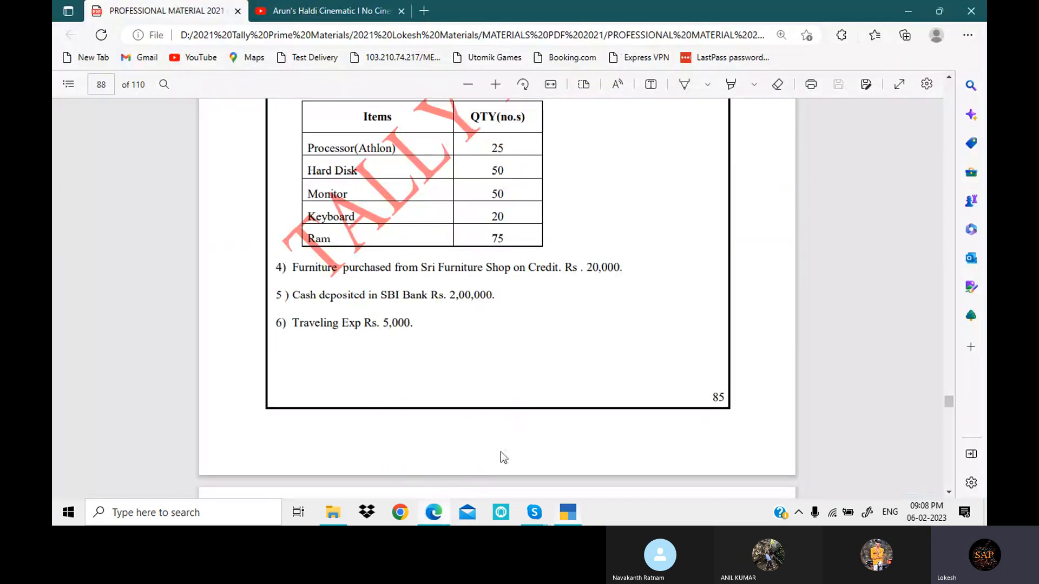
{"action": "left_click", "coordinate": [576, 514]}
{"action": "key", "text": "Escape"}
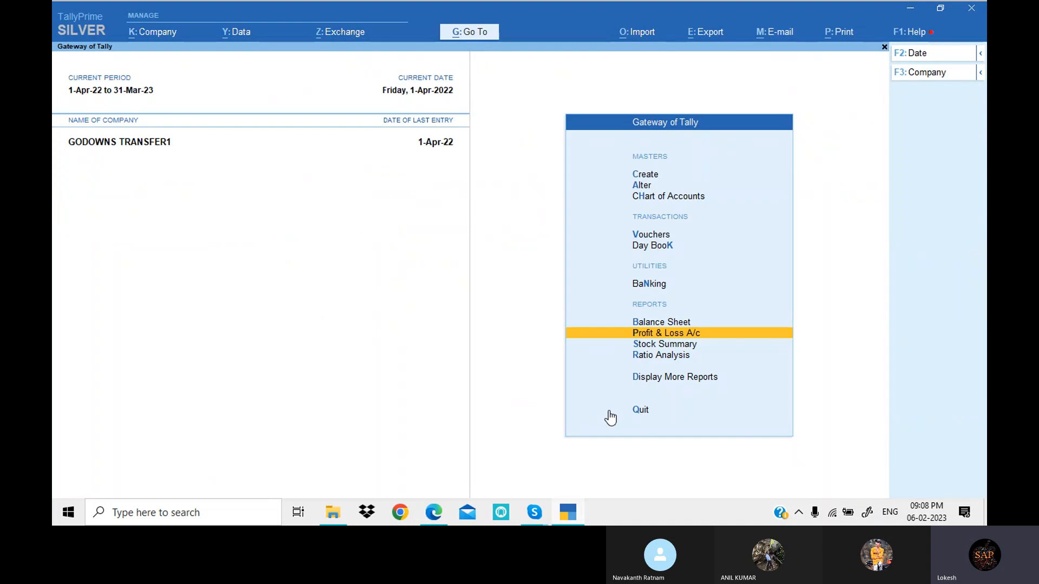
- Open the Stock Summary and expand it to show each item's stock by godown
{"action": "key", "text": "Up"}
{"action": "key", "text": "Down"}
{"action": "key", "text": "Down"}
{"action": "key", "text": "Return"}
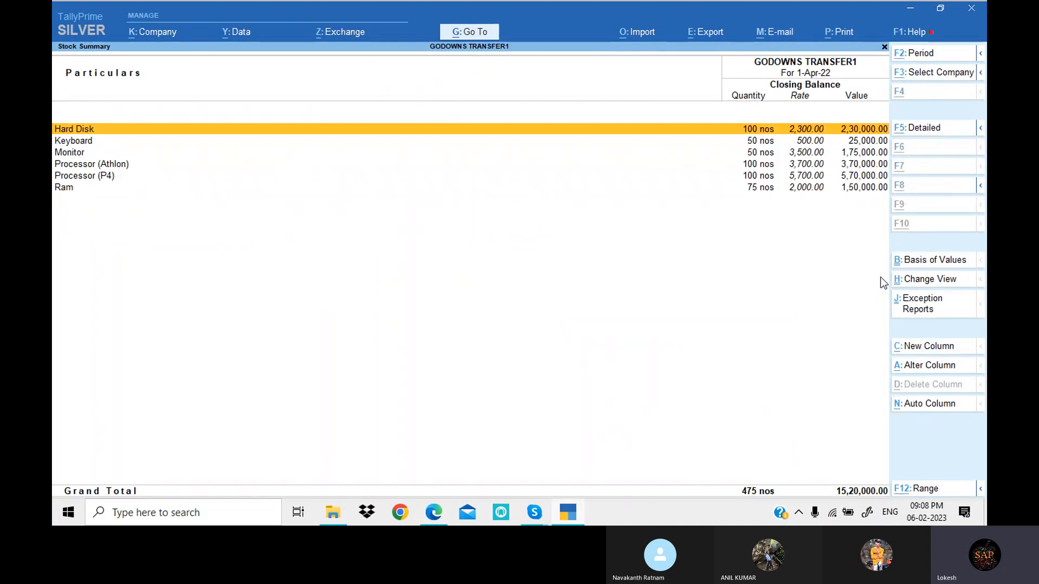
{"action": "key", "text": "alt+F5"}
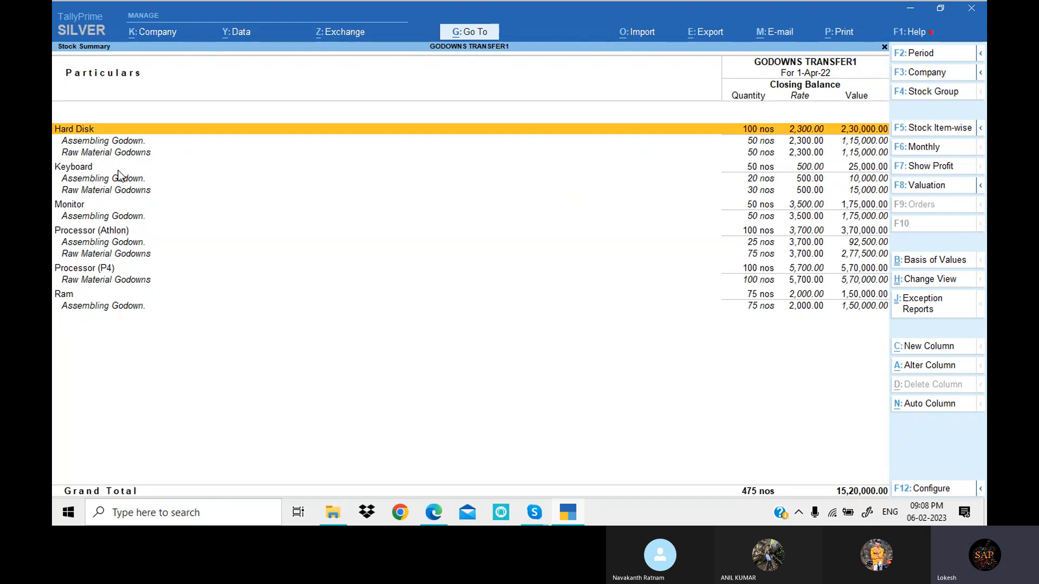
- Examine the godown-wise stock of Keyboard, Monitor and Processor (Athlon) in the Stock Summary
{"action": "left_click", "coordinate": [90, 171]}
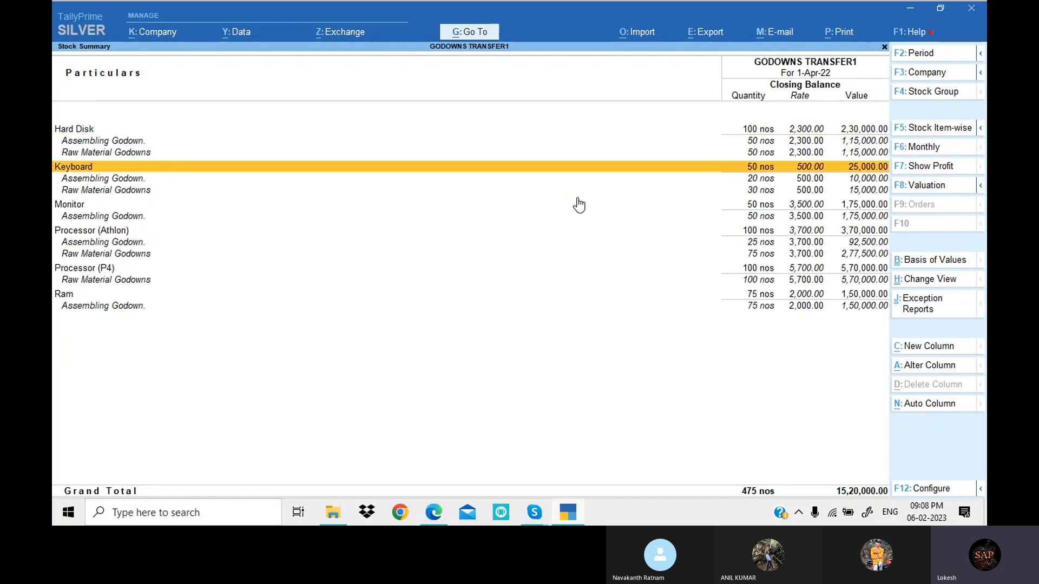
{"action": "left_click", "coordinate": [757, 178]}
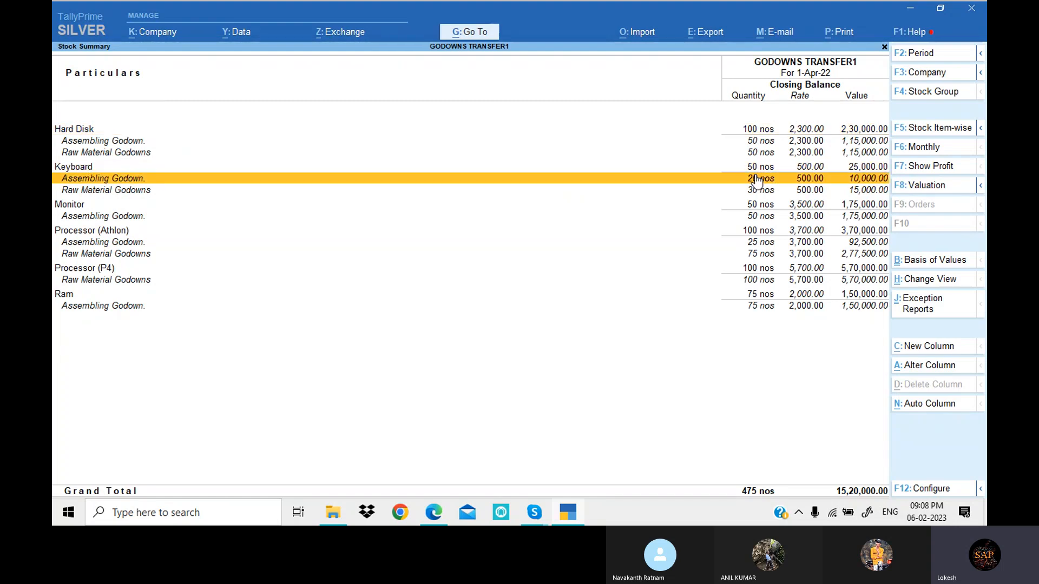
{"action": "key", "text": "Down"}
{"action": "key", "text": "Down"}
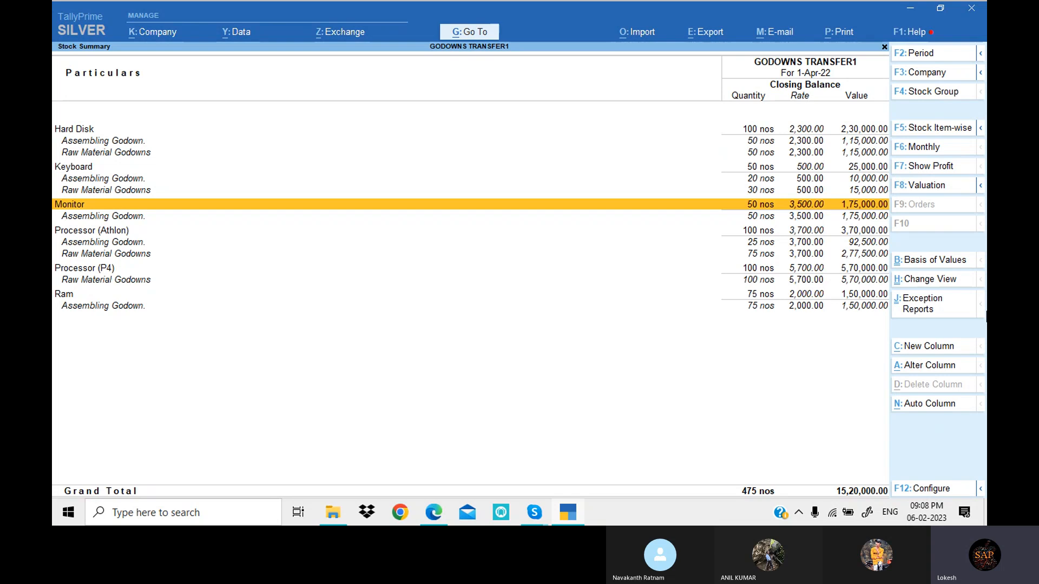
{"action": "key", "text": "Down"}
{"action": "key", "text": "Down"}
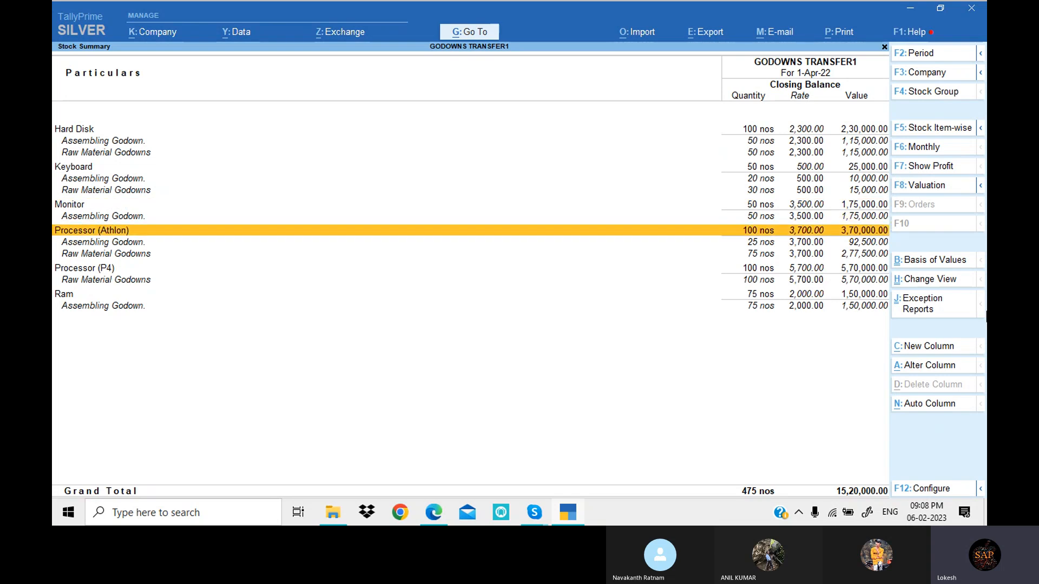
- Examine the godown-wise stock of Processor (Athlon), Processor (P4) and Ram, and close the Stock Summary
{"action": "key", "text": "Down"}
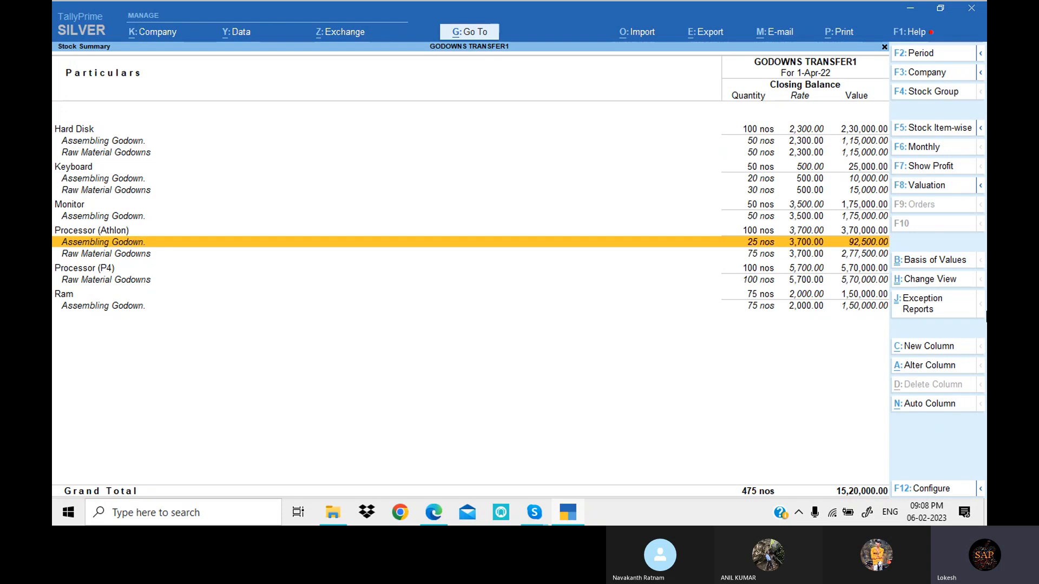
{"action": "key", "text": "Down"}
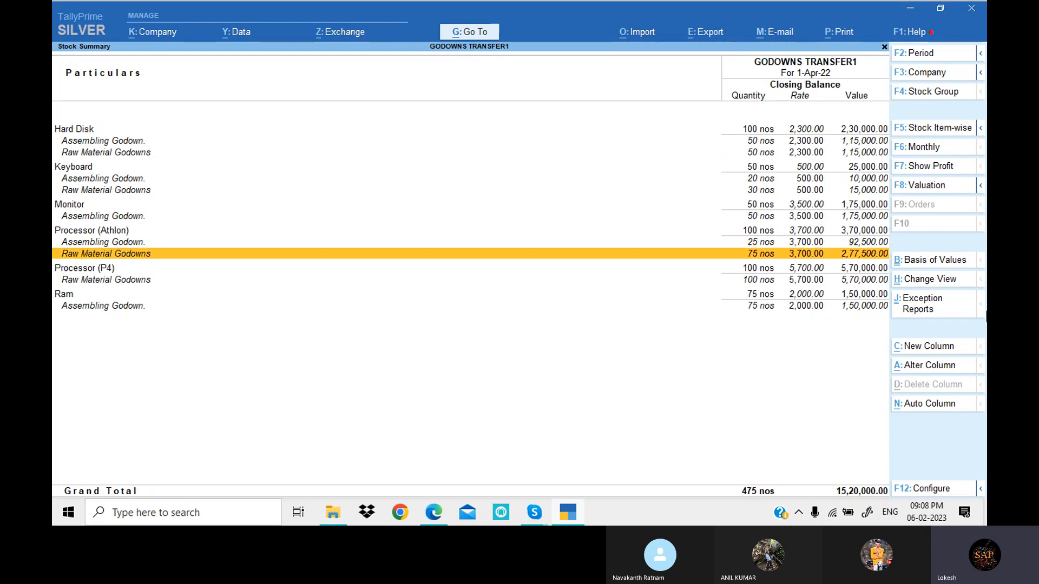
{"action": "key", "text": "Down"}
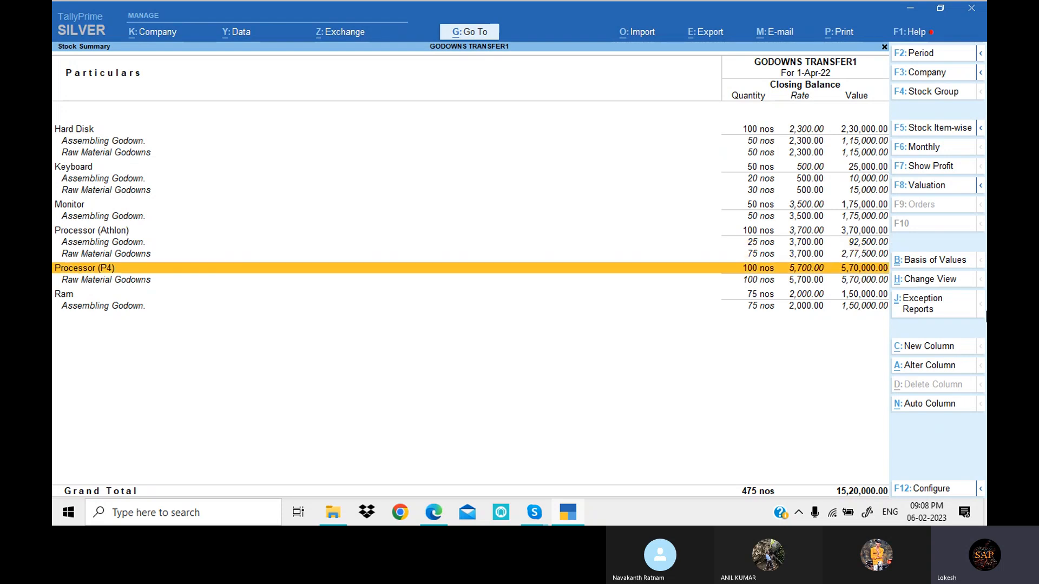
{"action": "key", "text": "Down"}
{"action": "key", "text": "Down"}
{"action": "key", "text": "Down"}
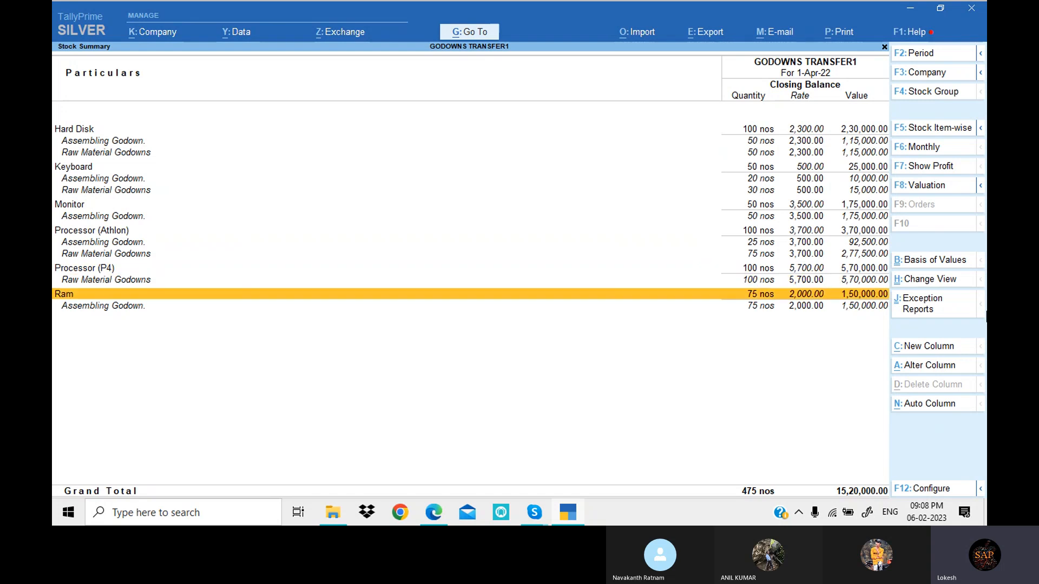
{"action": "key", "text": "Up"}
{"action": "key", "text": "Escape"}
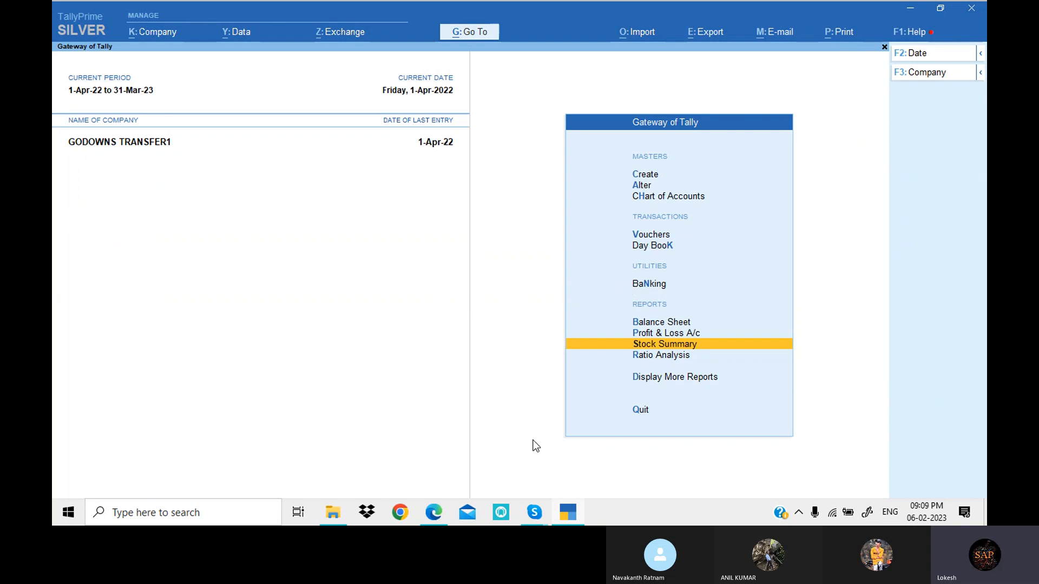
- Review the exercise's stock transfer and other transactions in the PDF in Edge, and switch to the Skype call window
{"action": "left_click", "coordinate": [434, 514]}
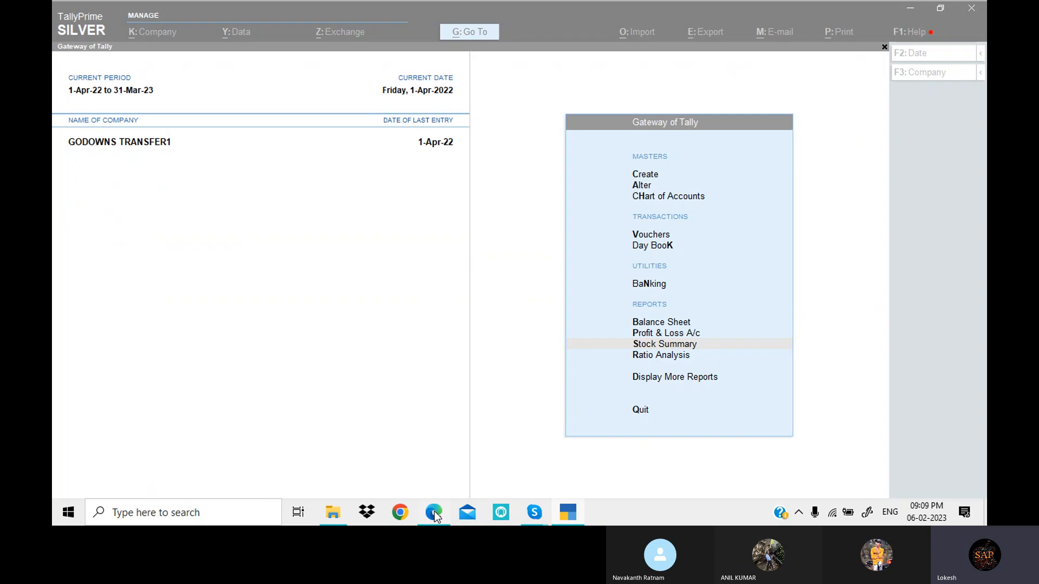
{"action": "scroll", "coordinate": [520, 338], "scroll_direction": "up", "scroll_amount": 5}
{"action": "scroll", "coordinate": [527, 338], "scroll_direction": "down", "scroll_amount": 9}
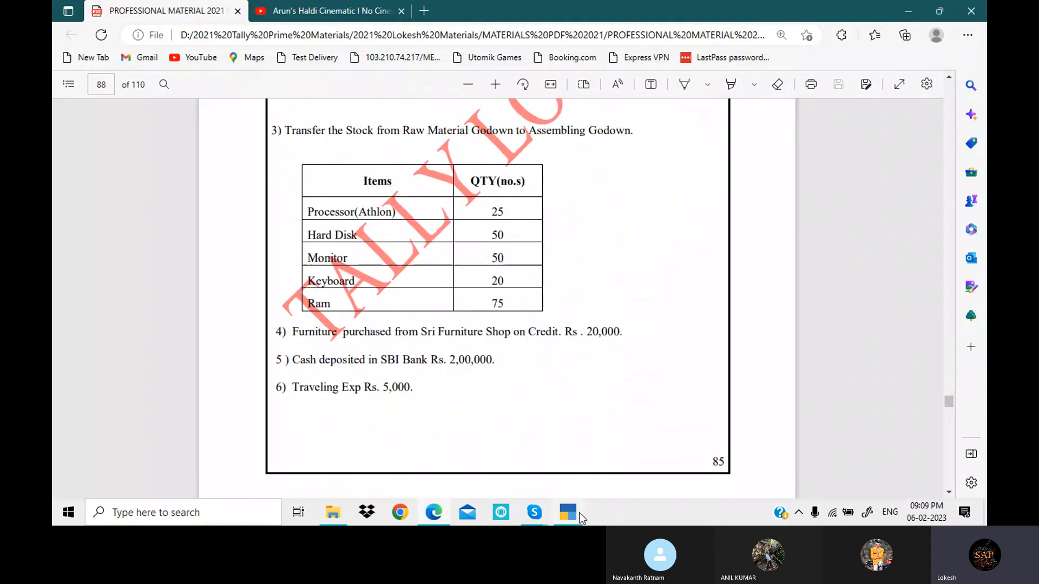
{"action": "mouse_move", "coordinate": [536, 517]}
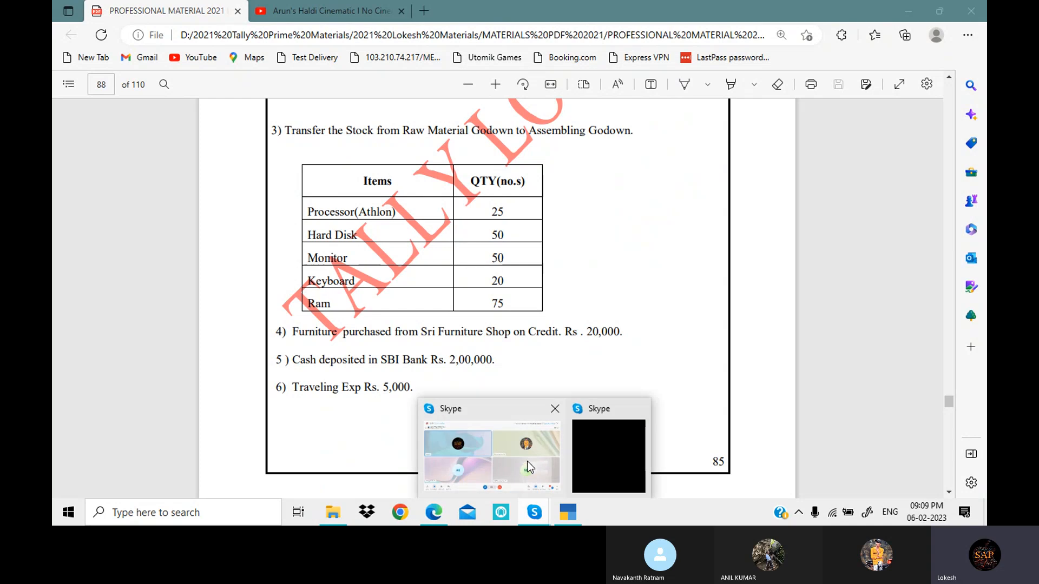
{"action": "left_click", "coordinate": [520, 447]}
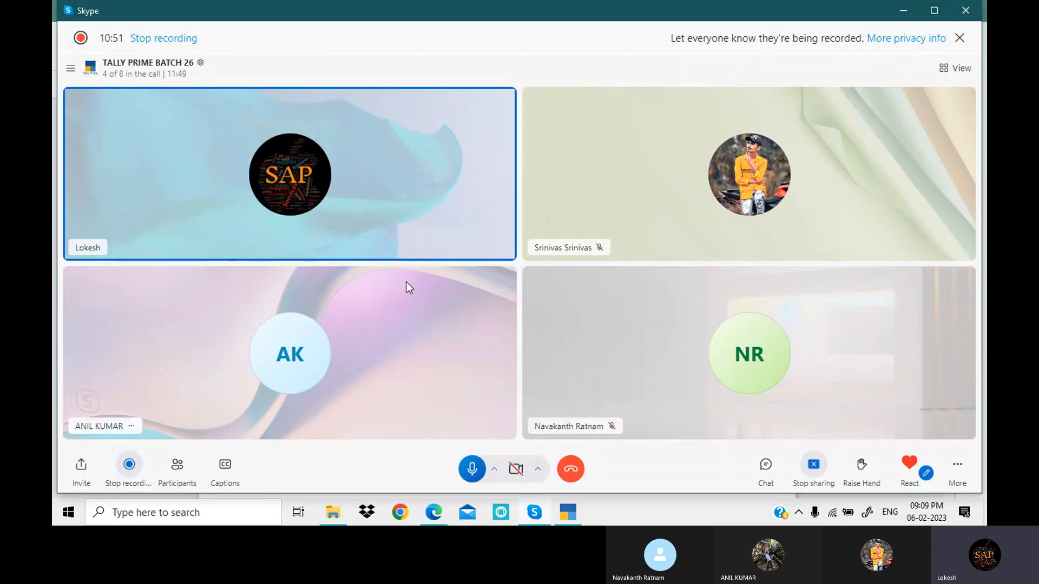